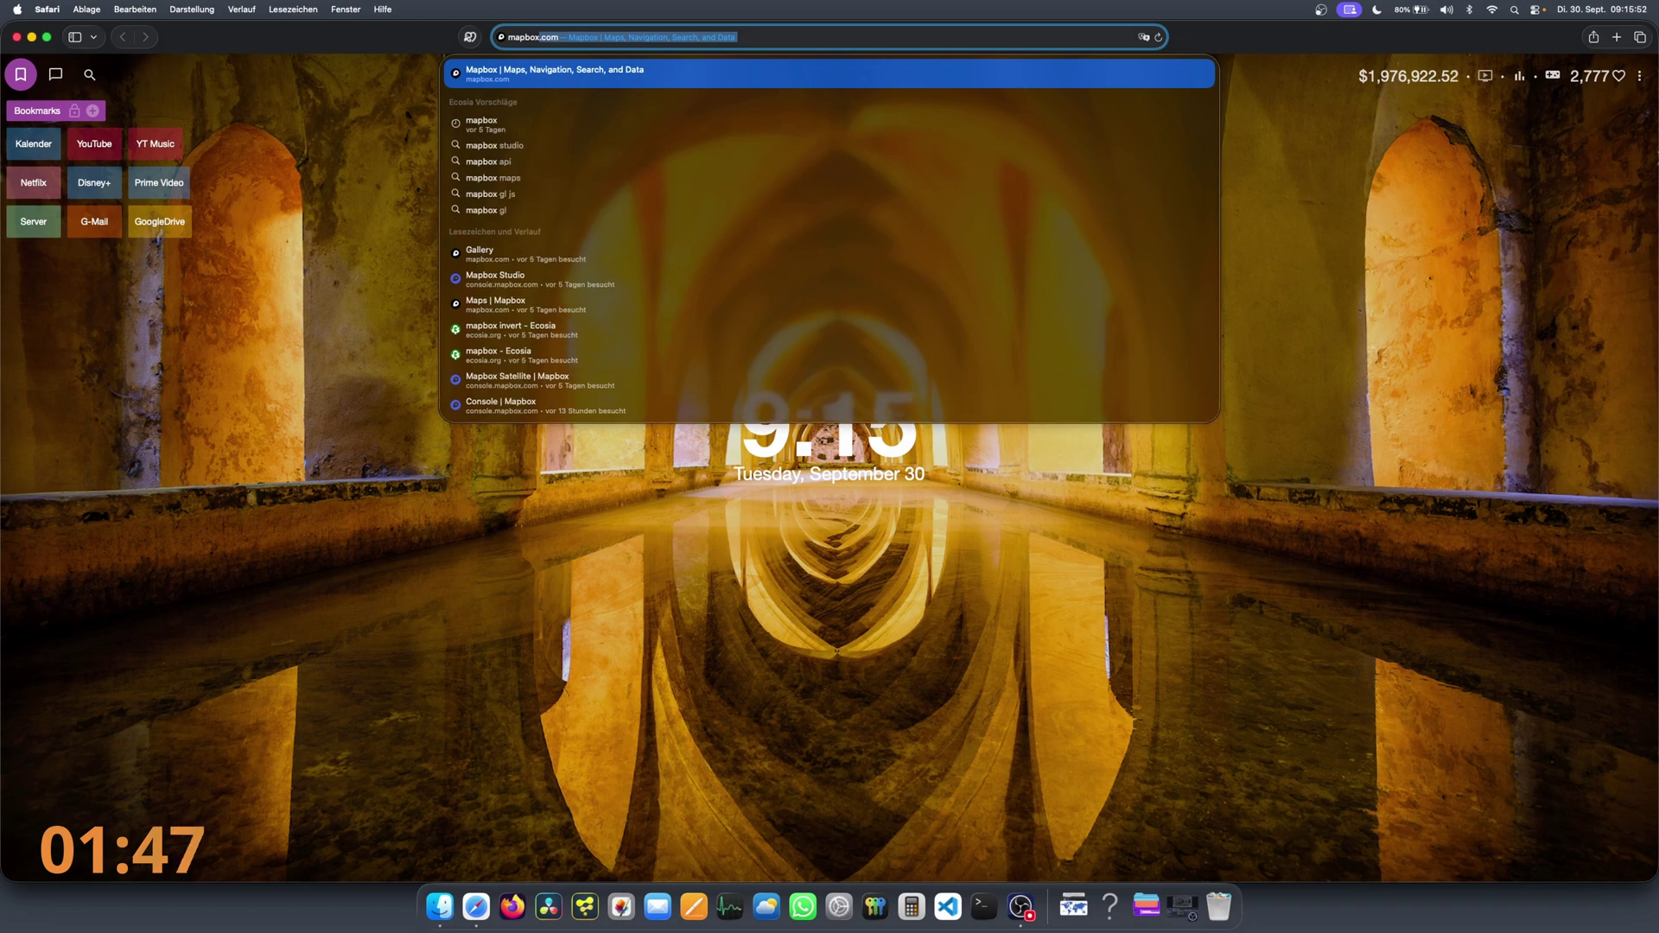
Load mapbox.com and reach the Mapbox style gallery from the Studio styles list.
key(Return)
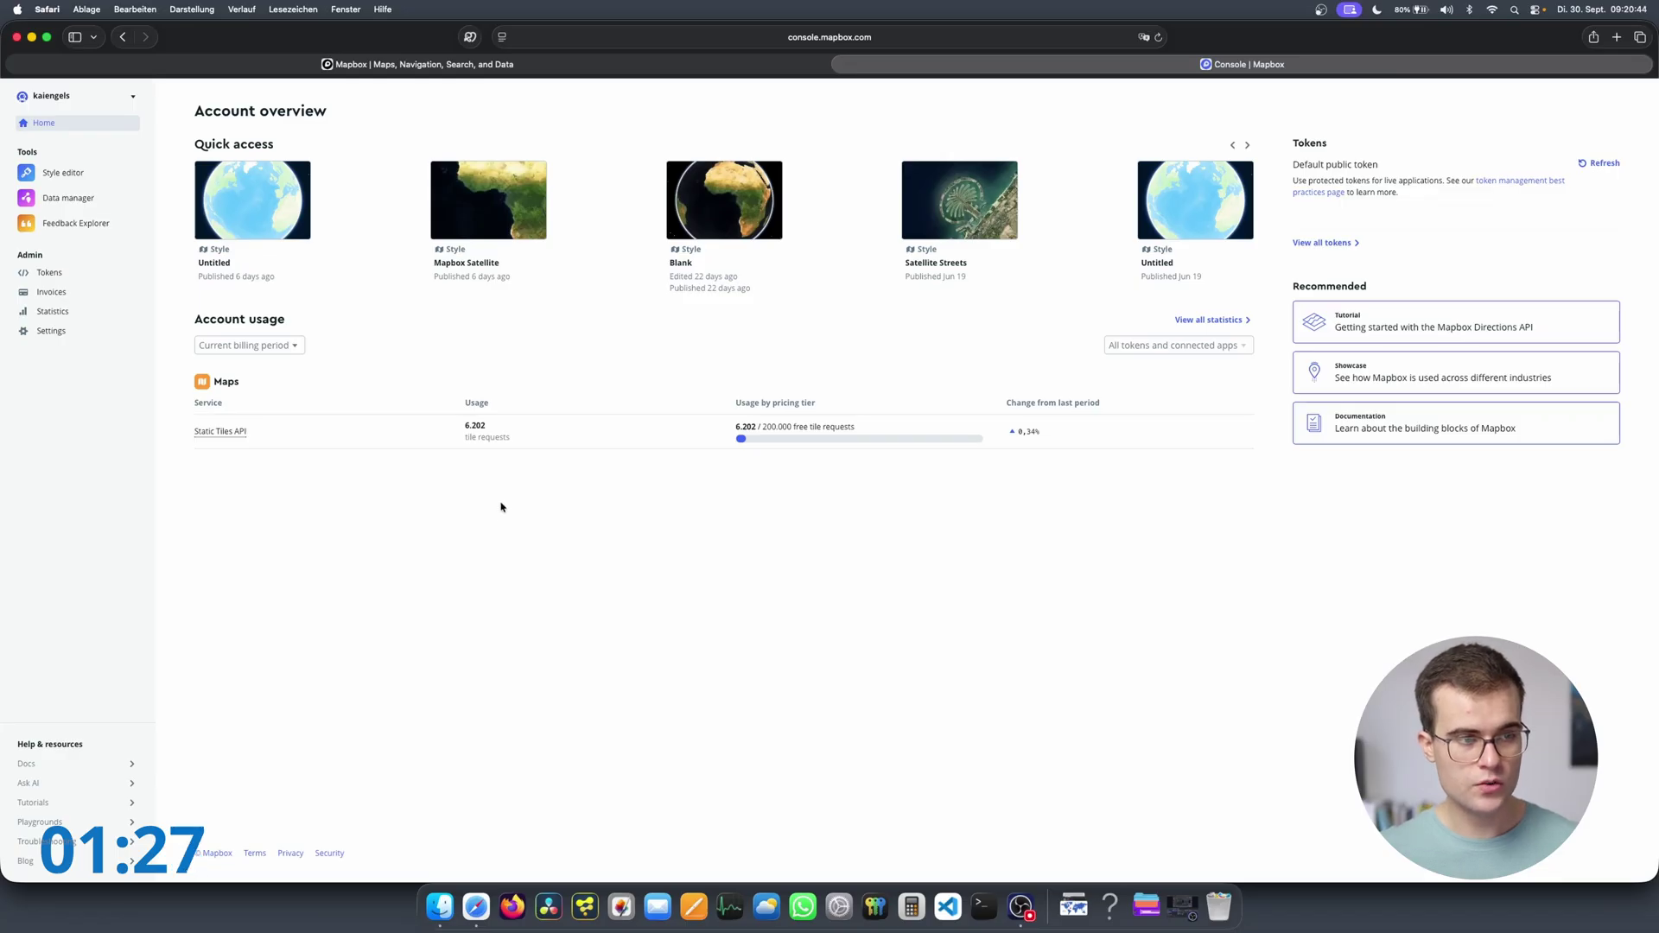
click(61, 175)
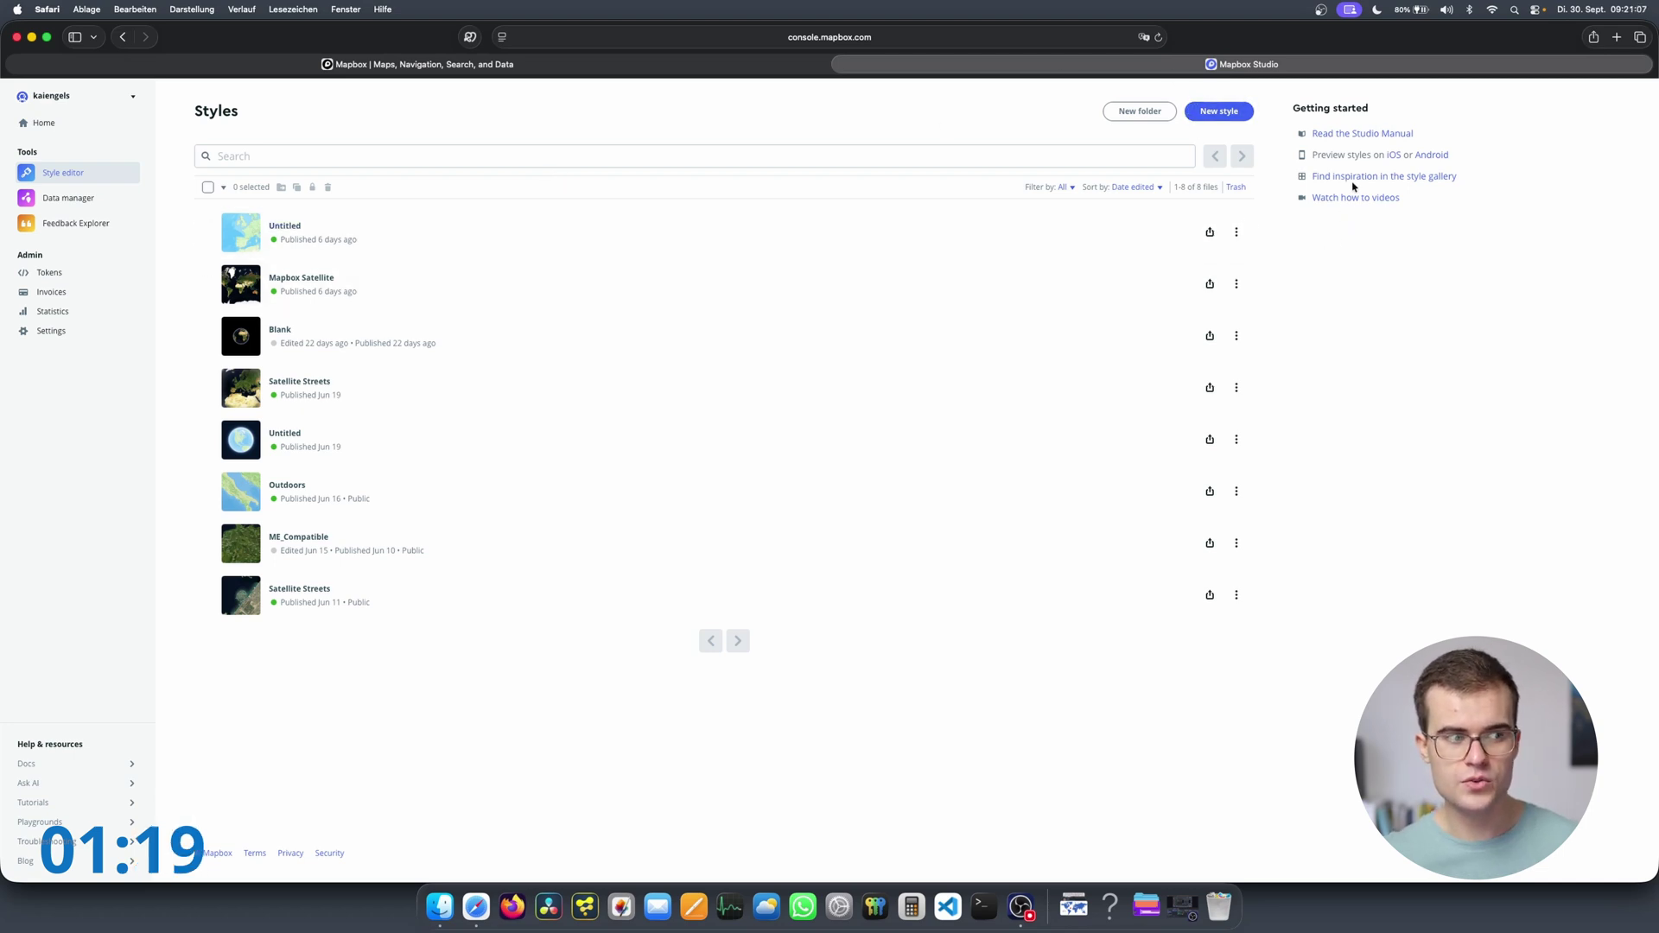
click(1360, 177)
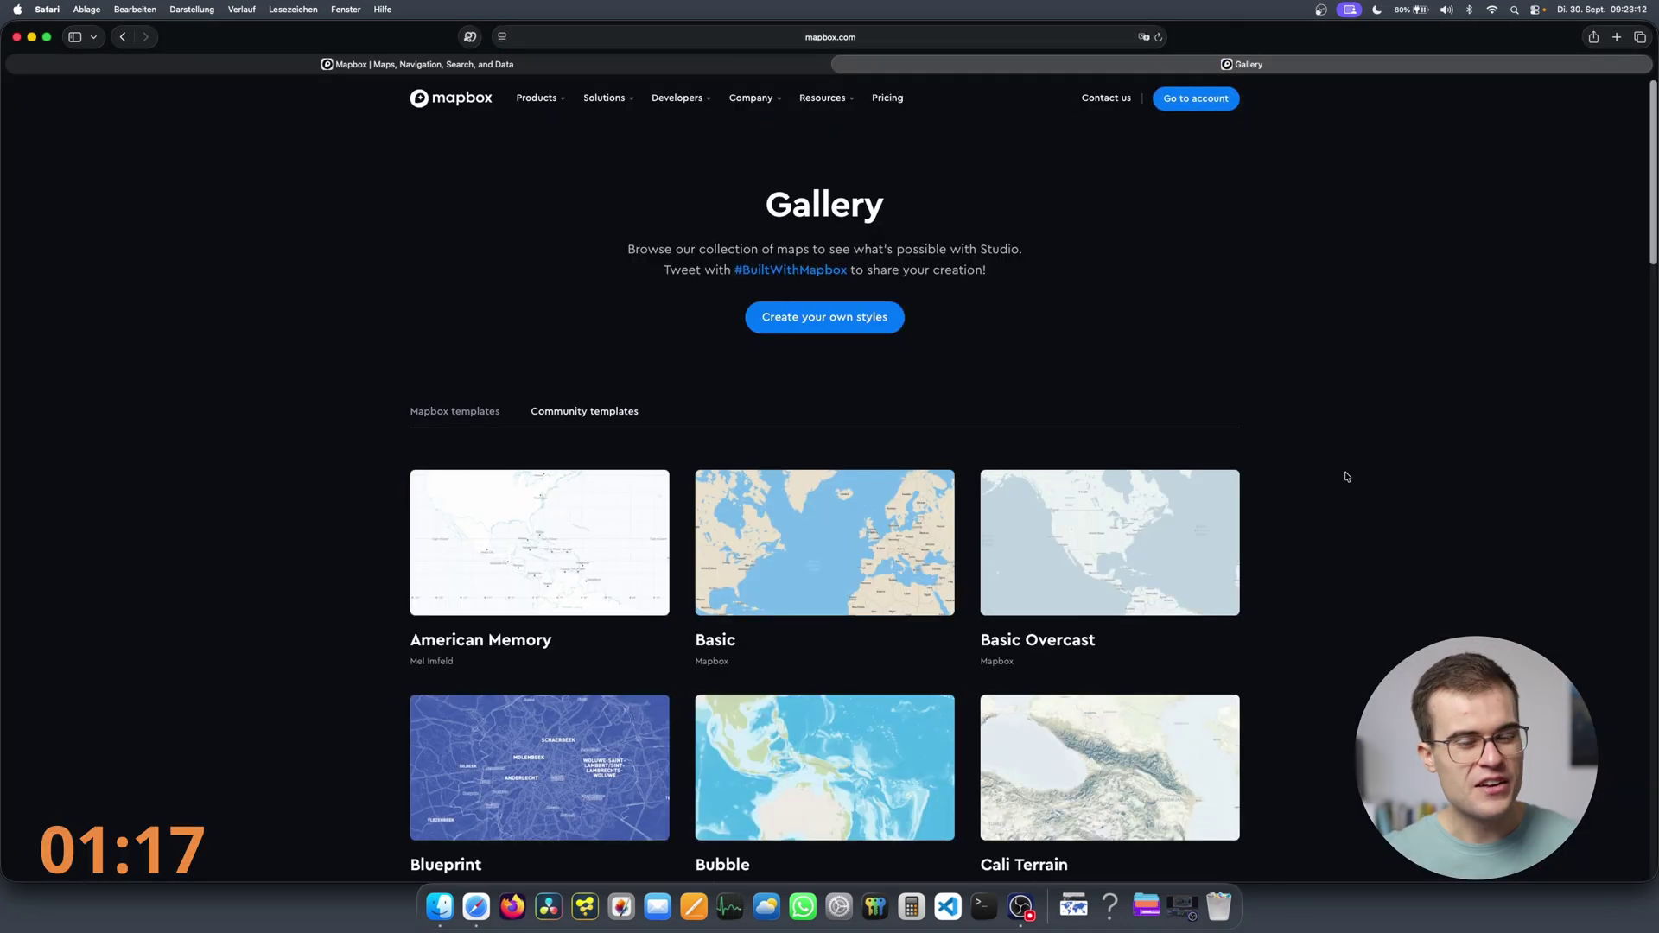
Preview the Mineral and Standard Oil Company styles, then add Standard Oil Company to Studio.
scroll(1340, 473, down, 5)
scroll(1344, 471, down, 6)
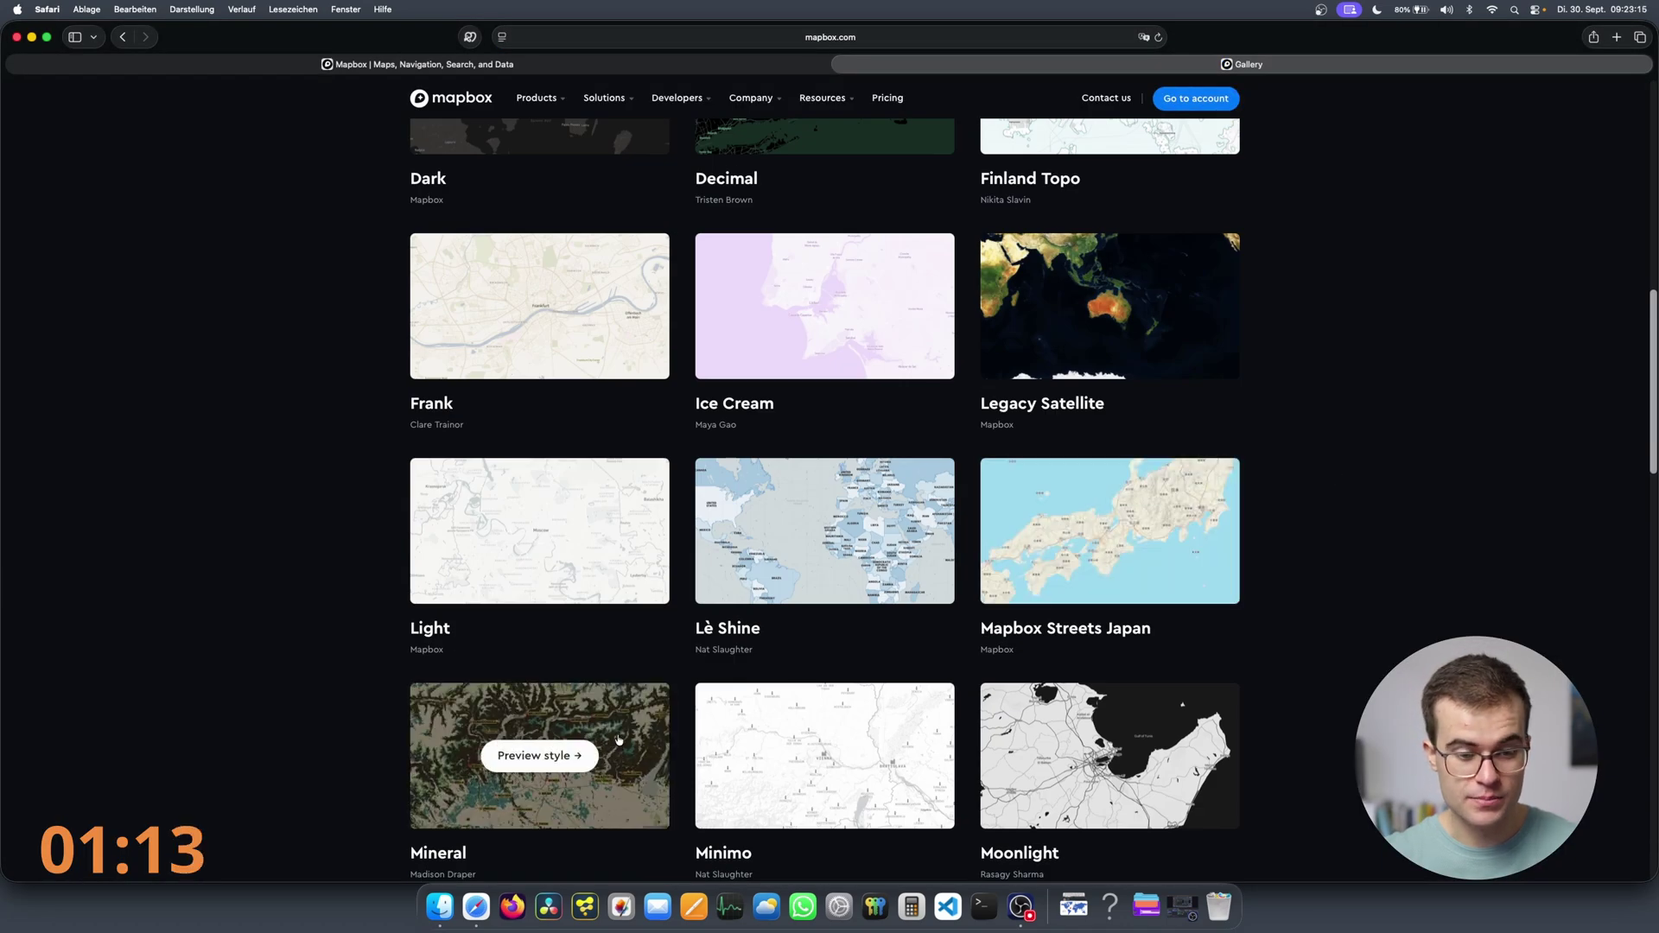
click(617, 743)
scroll(975, 586, down, 3)
scroll(976, 586, down, 2)
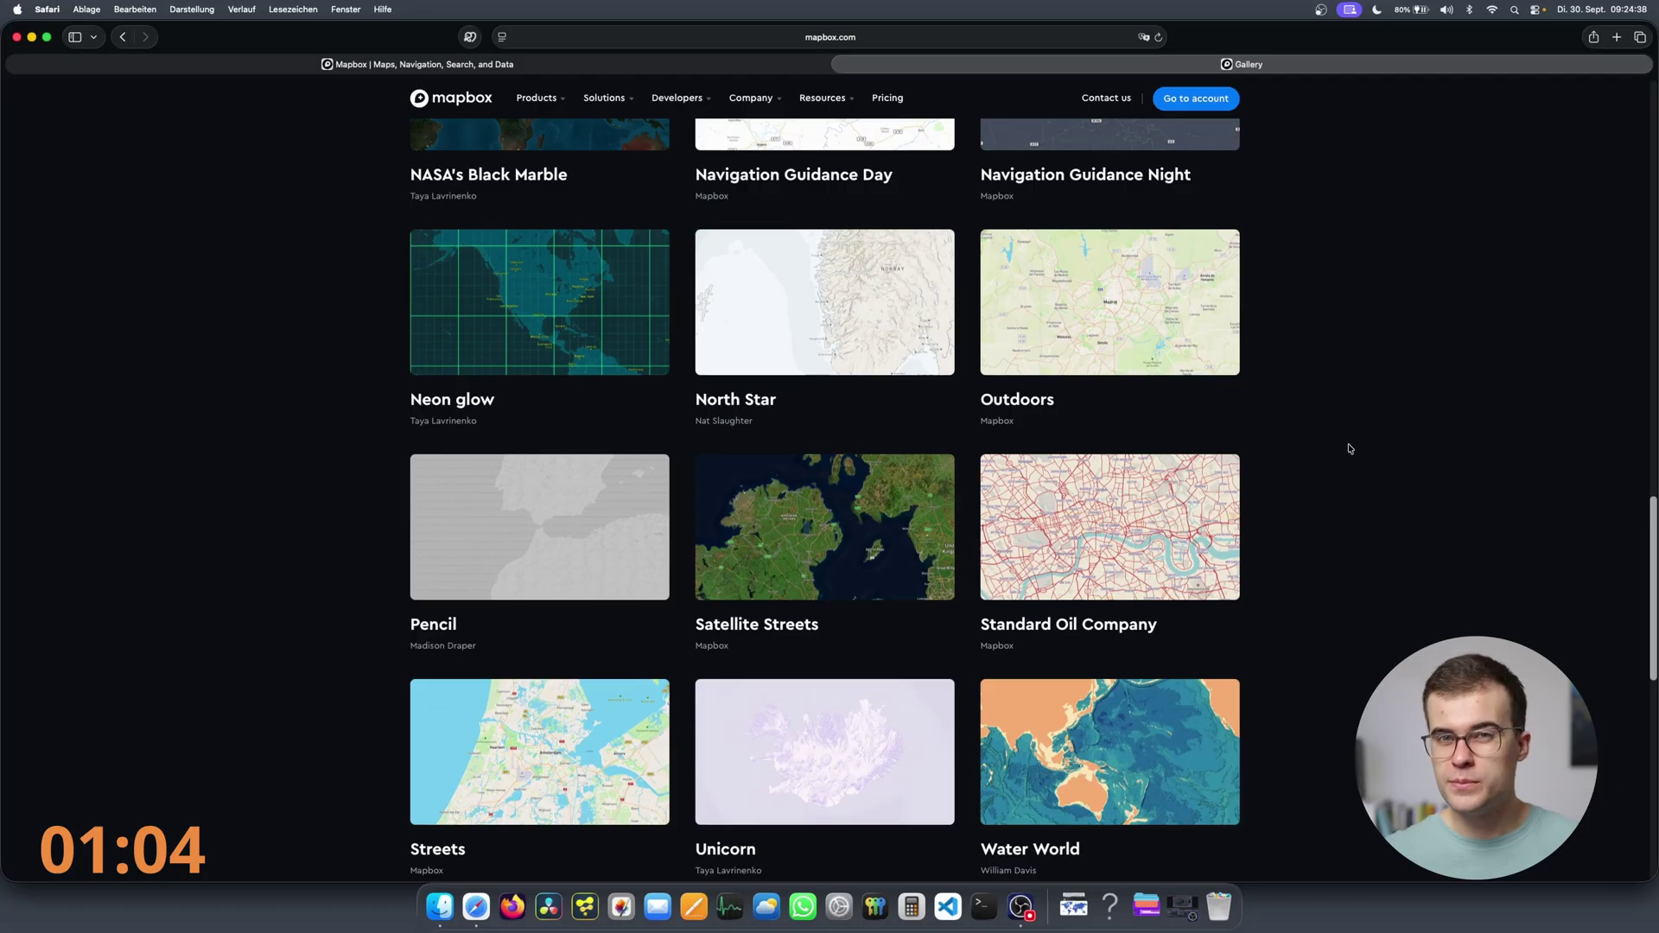
click(1123, 530)
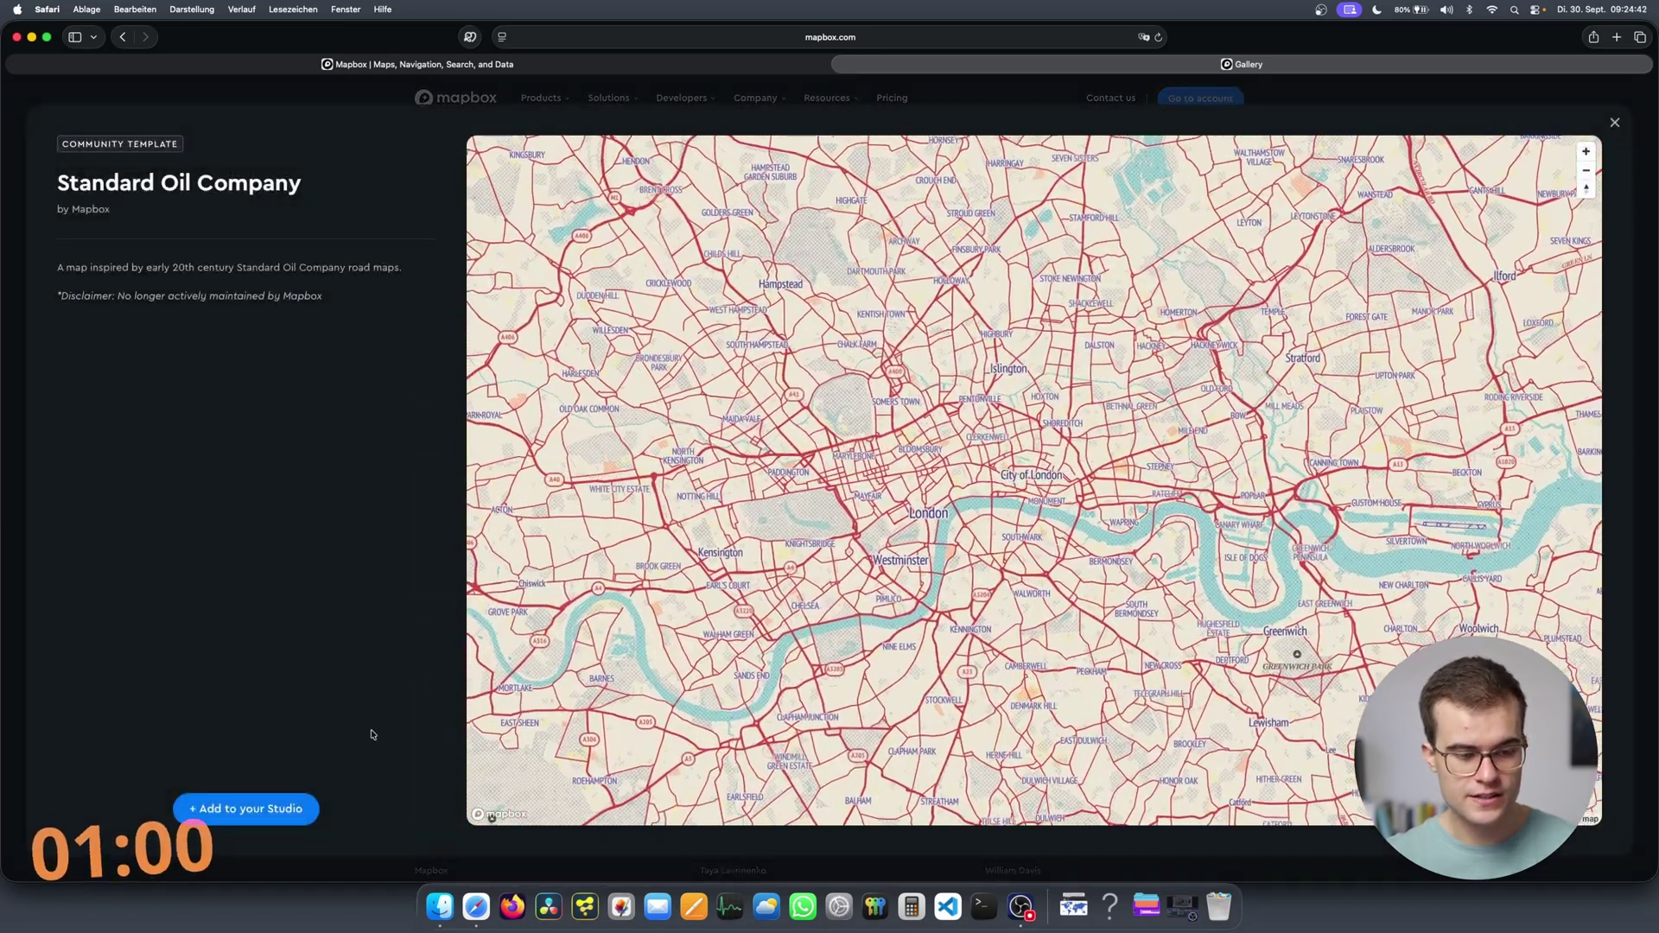
click(248, 814)
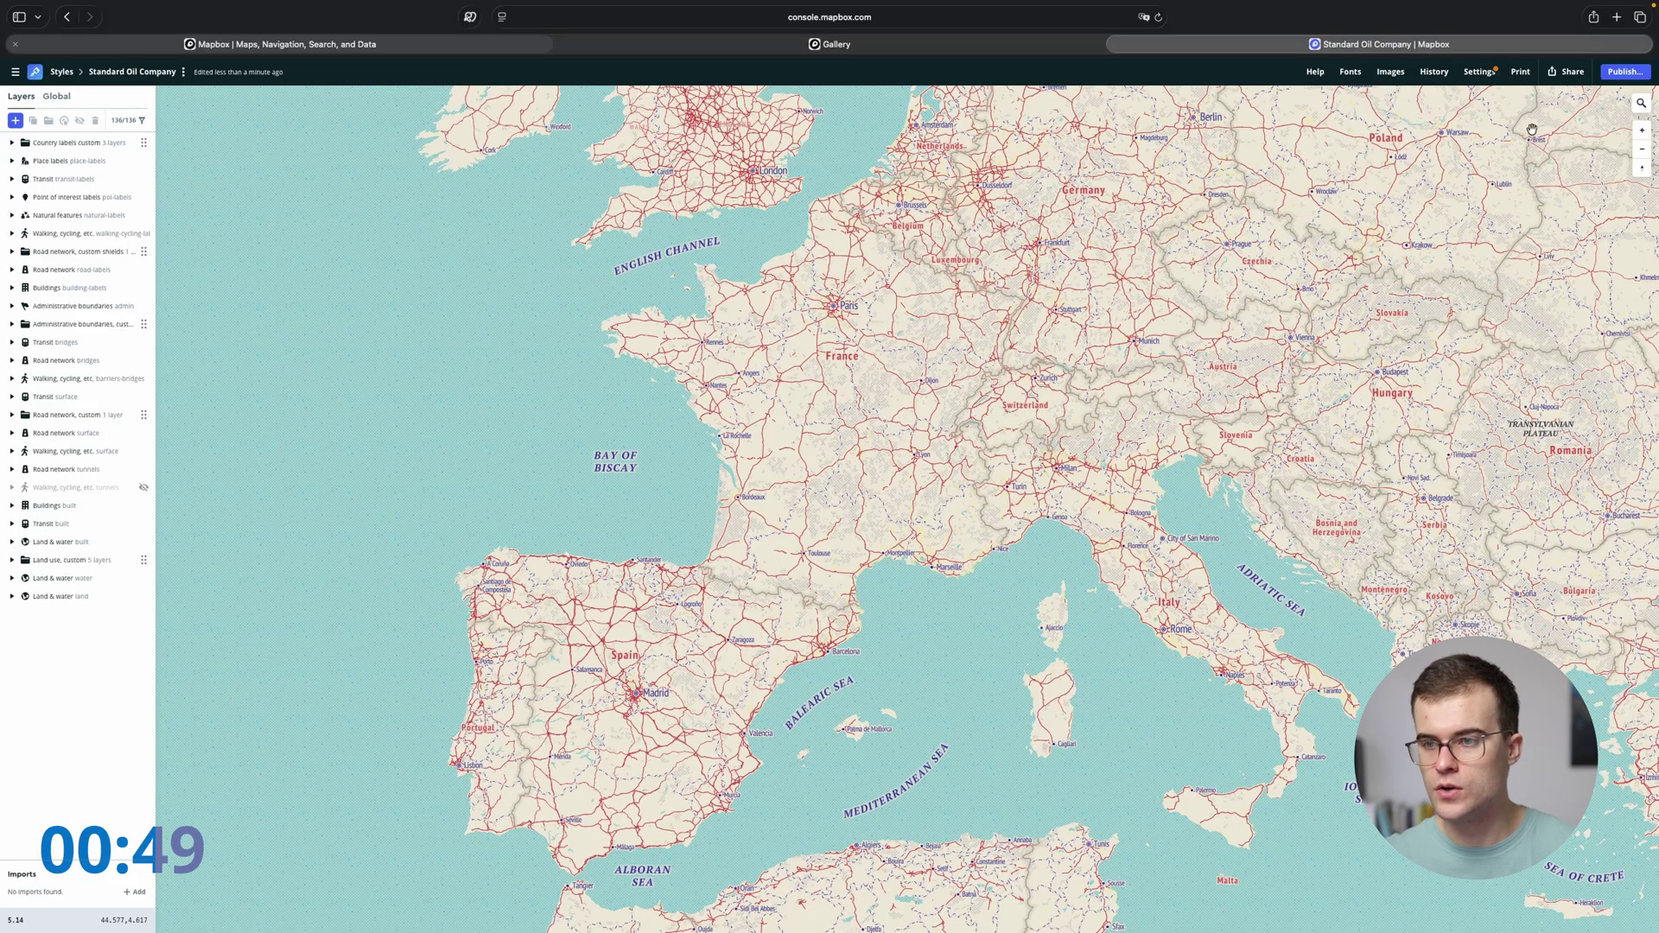
Publish the Standard Oil Company style to production and bring up its CARTO integration URL.
click(1604, 74)
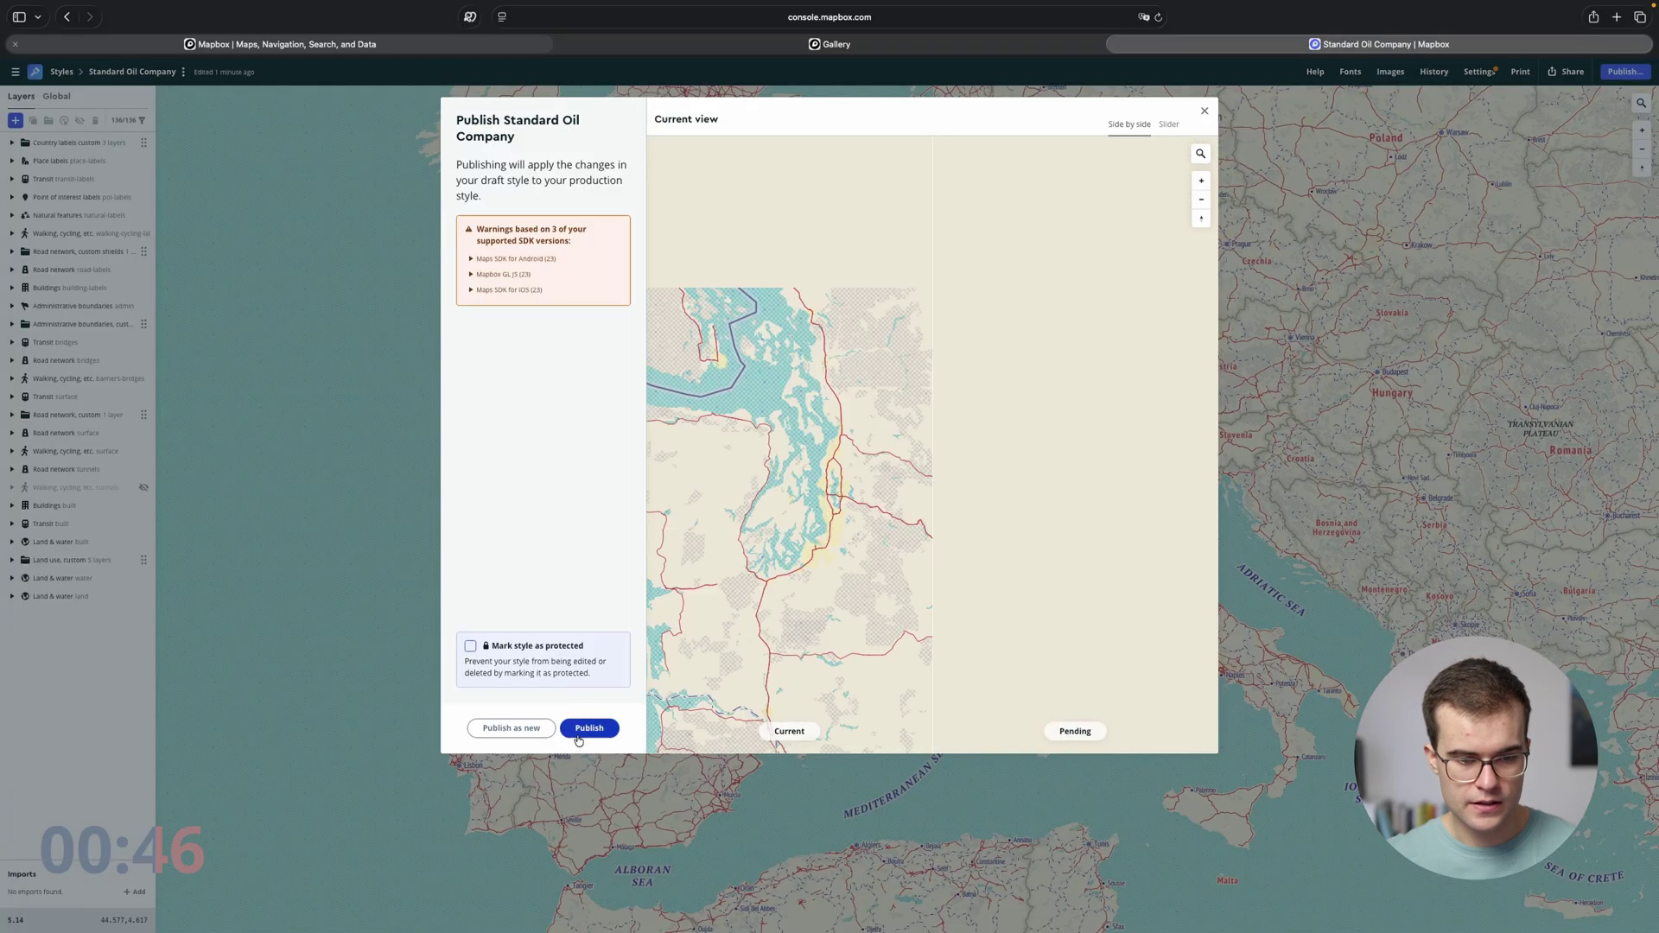
click(580, 732)
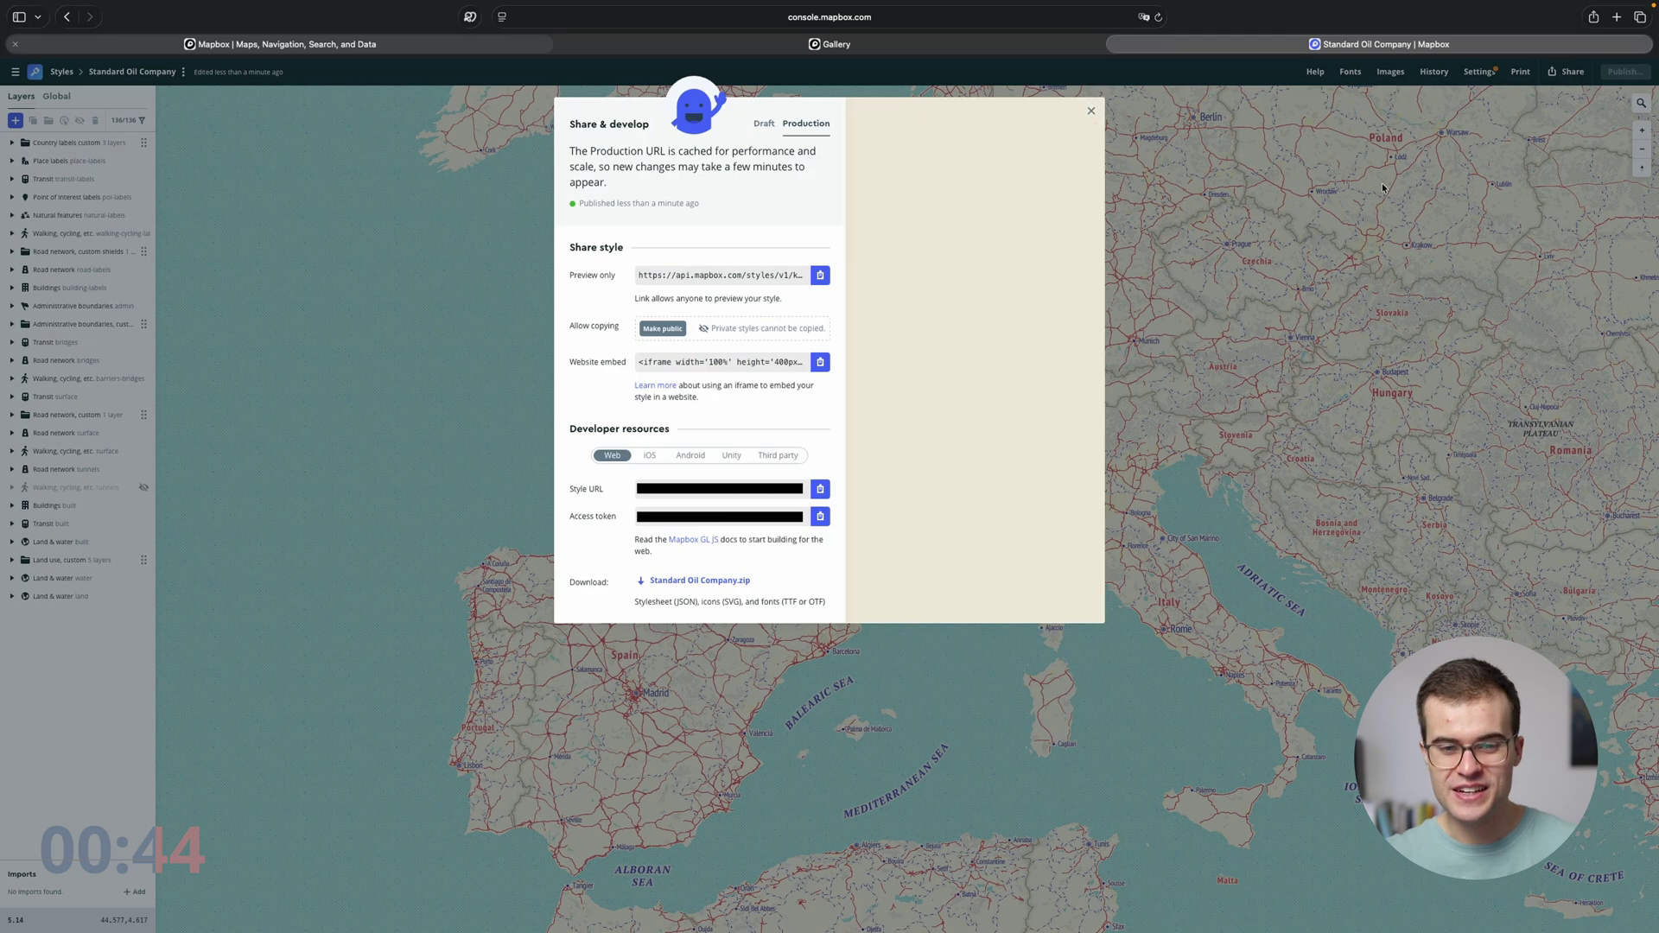
click(777, 456)
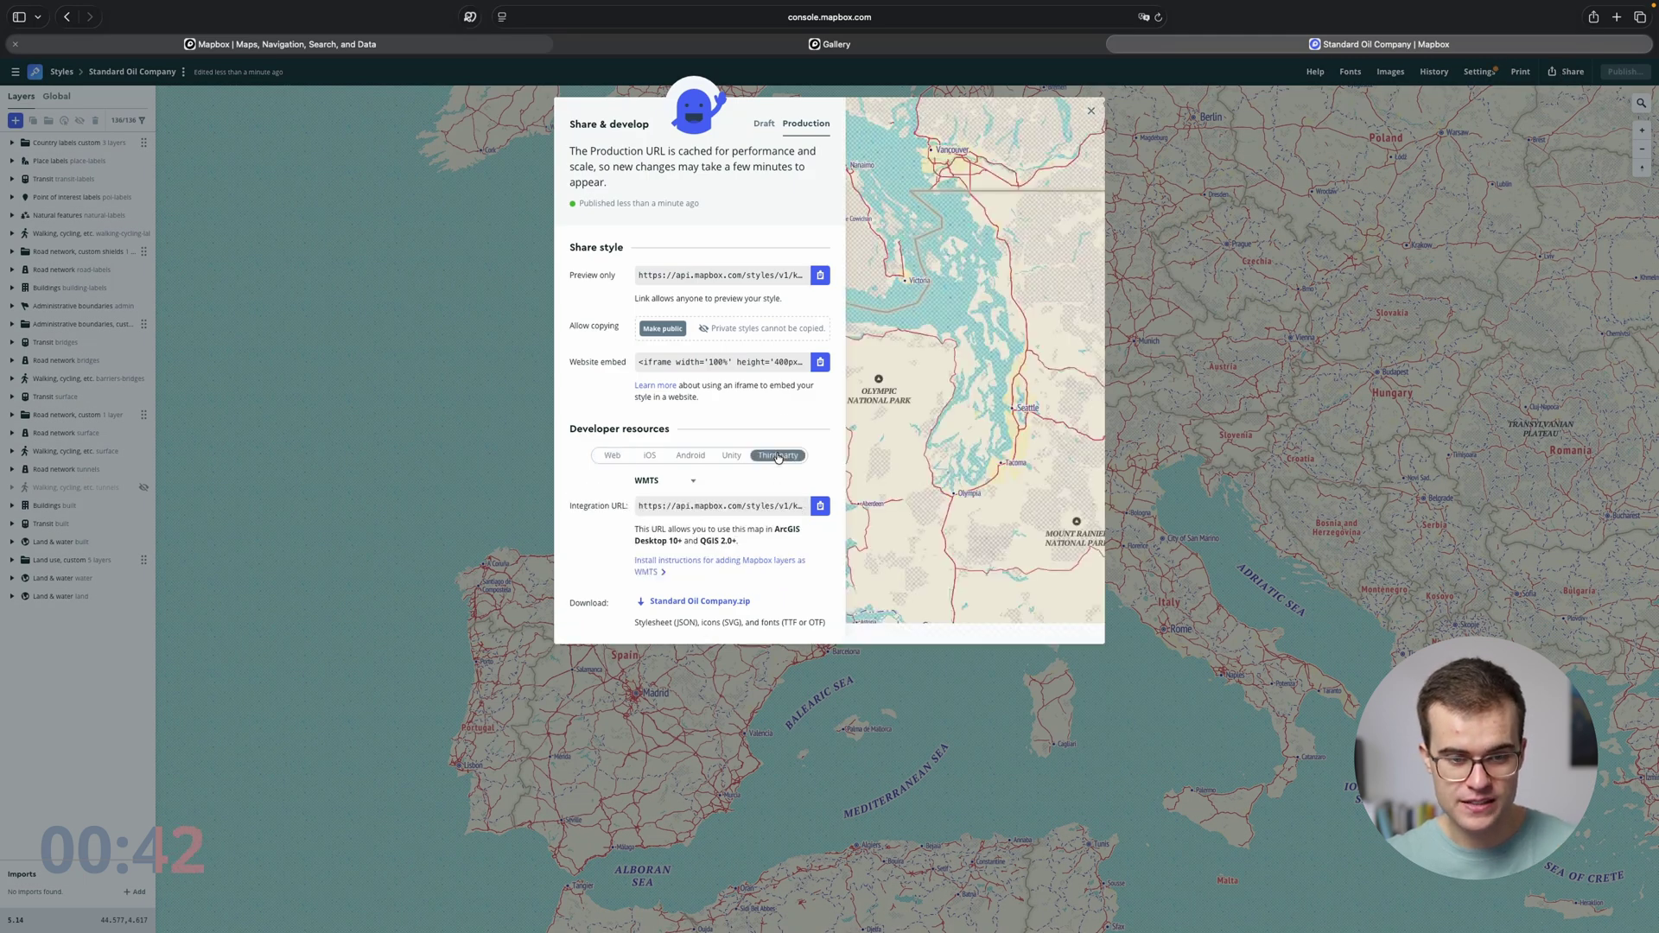
click(676, 486)
click(666, 509)
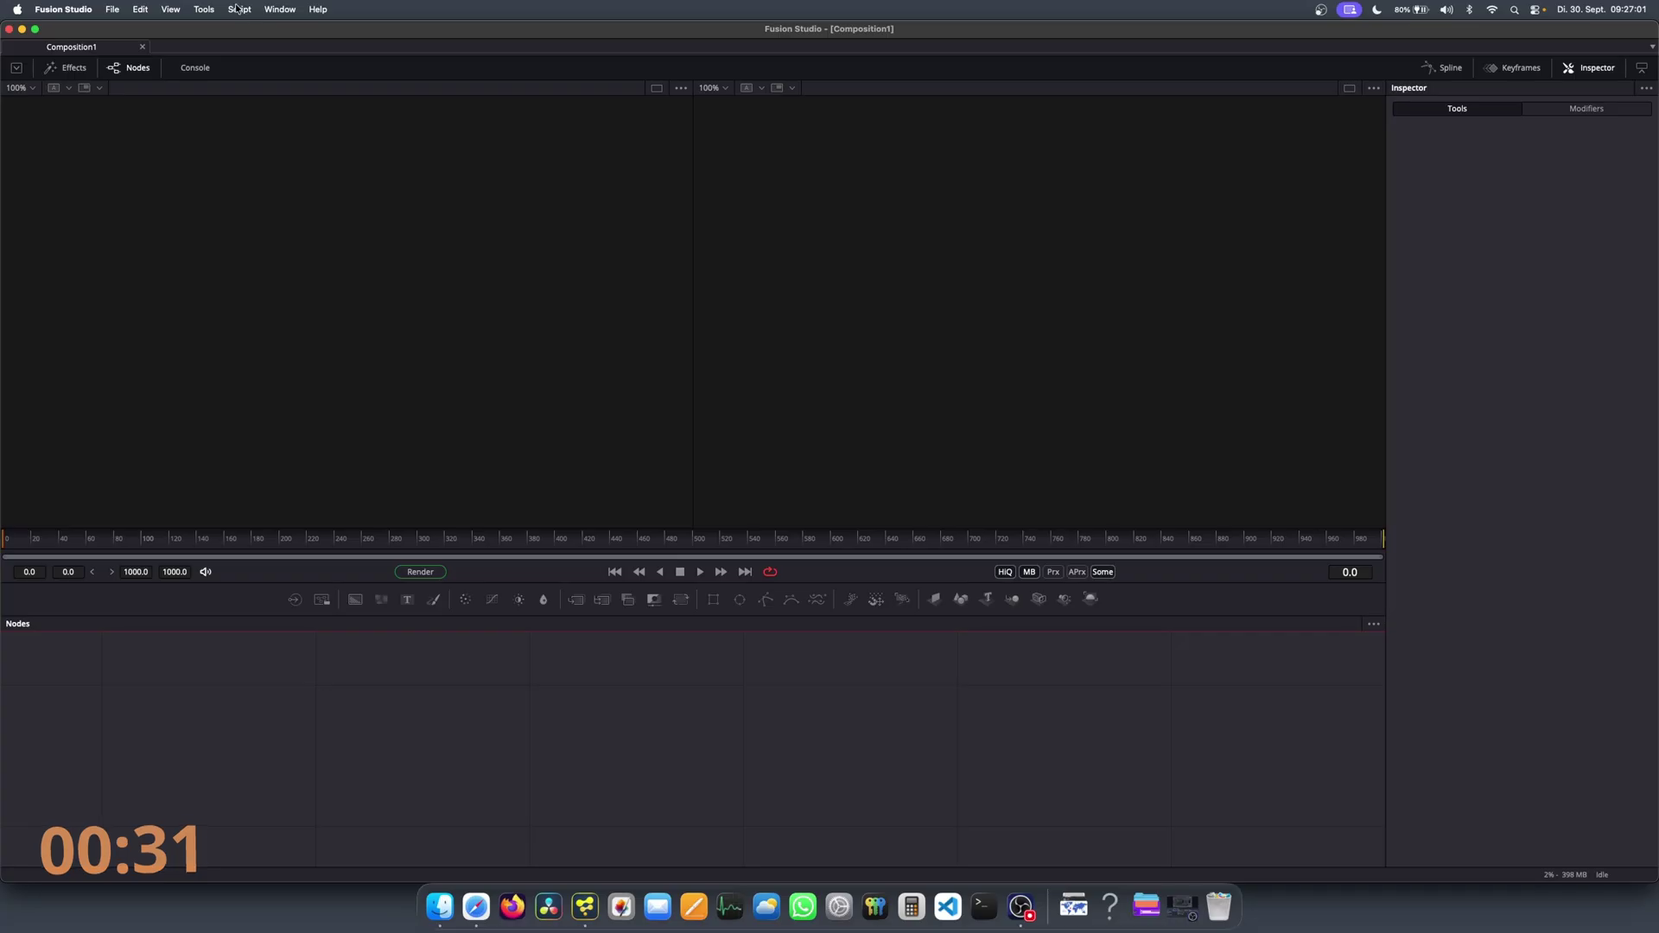
Run MapEngine_10.33.7, add the 'Mapbox Standard Oil' custom style and build the map.
click(239, 9)
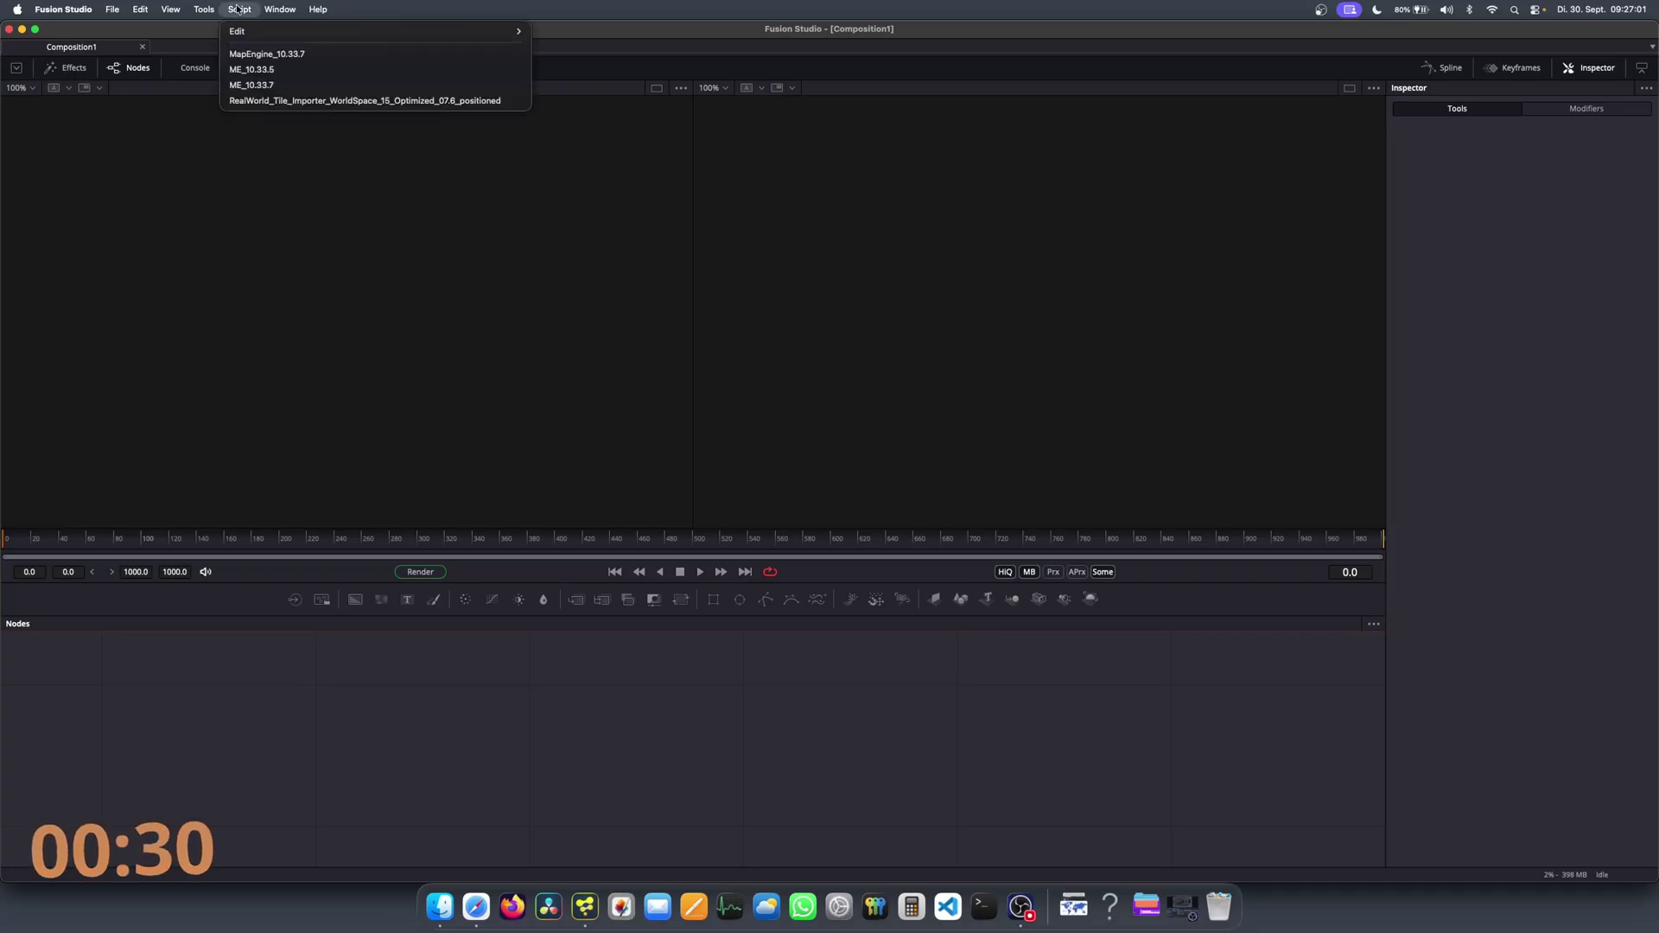
click(275, 55)
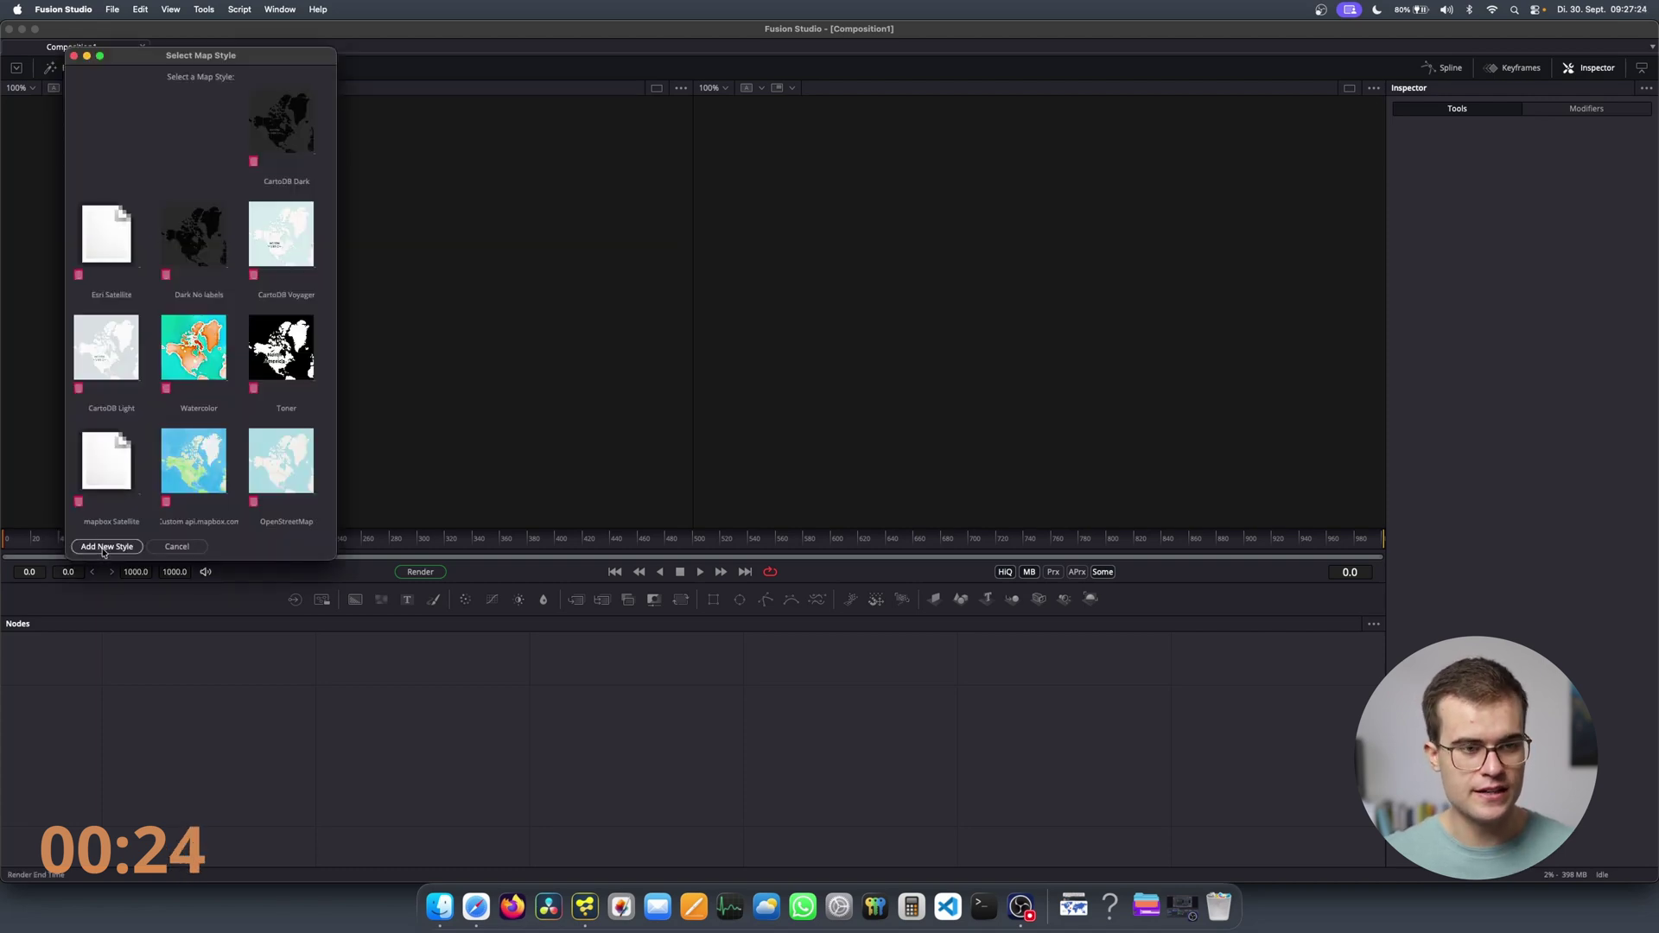
click(105, 547)
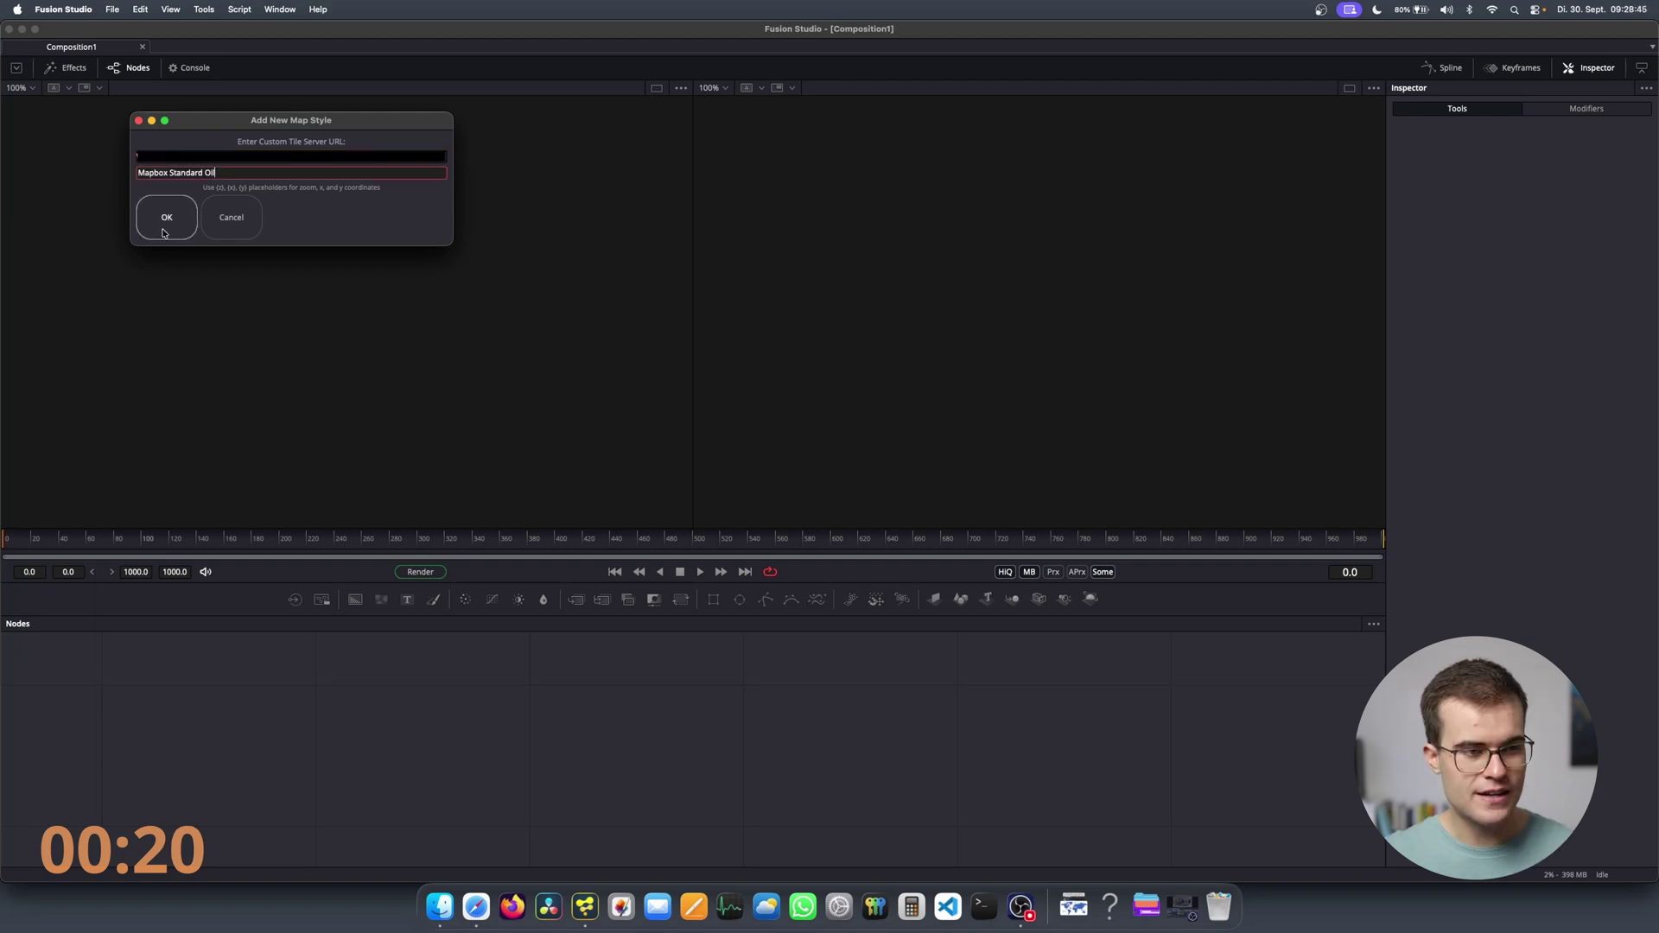
click(165, 228)
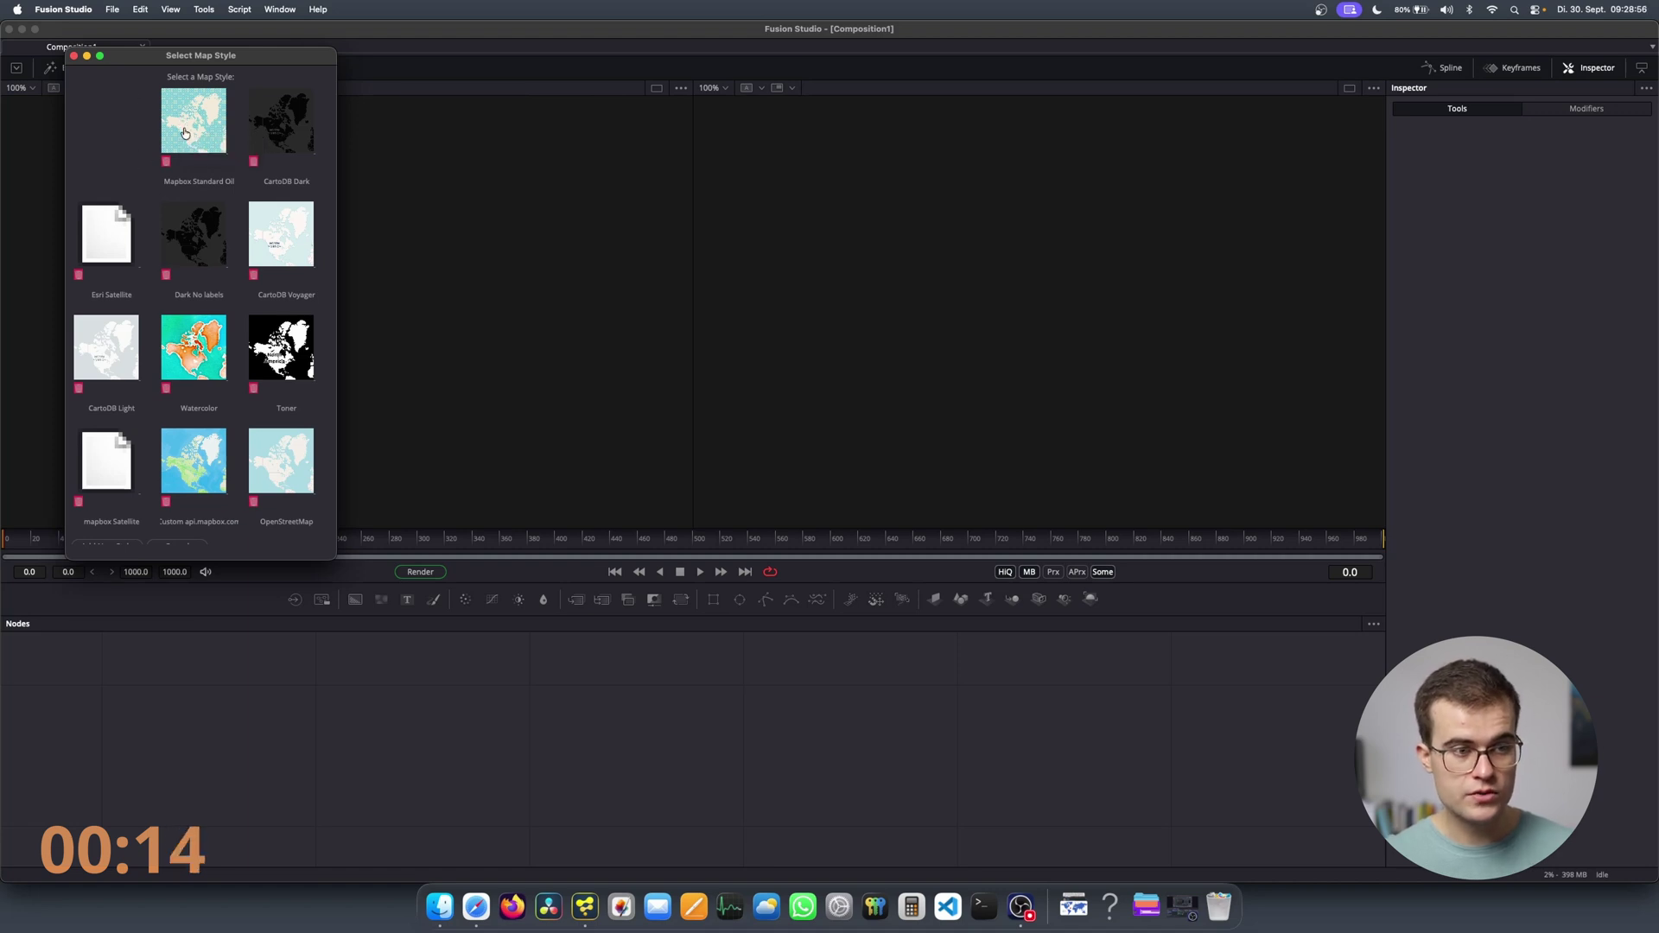
click(186, 132)
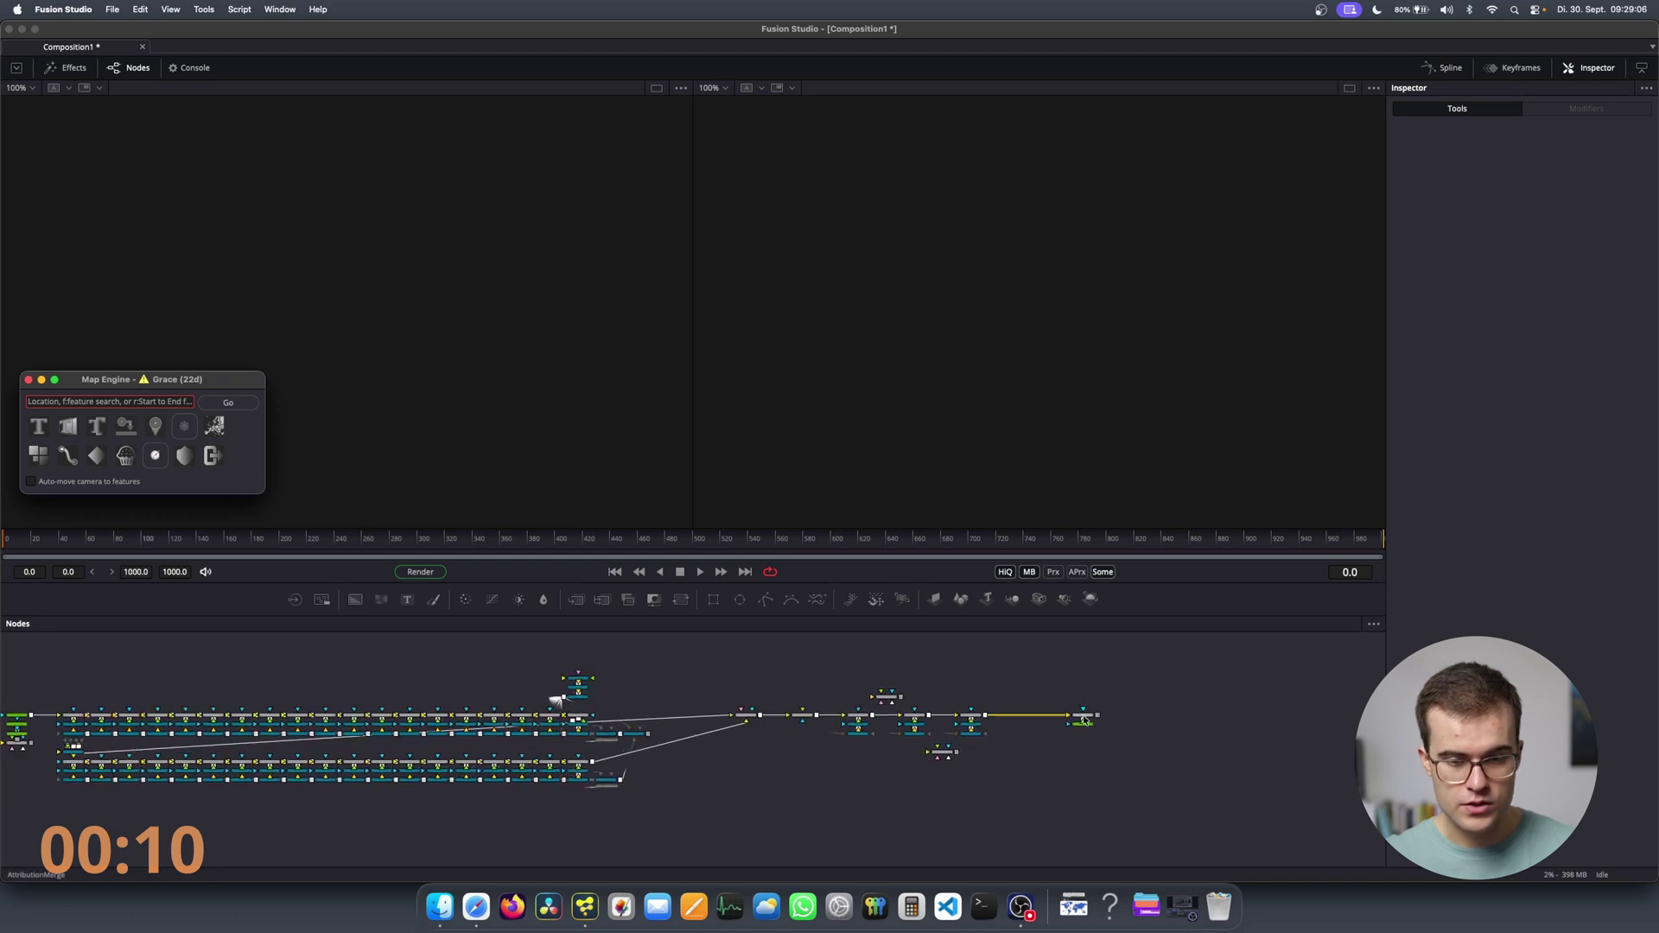
Show the AttributionMerge output in the viewer.
scroll(1053, 712, up, 5)
drag(1024, 698, 1073, 378)
scroll(1101, 295, down, 5)
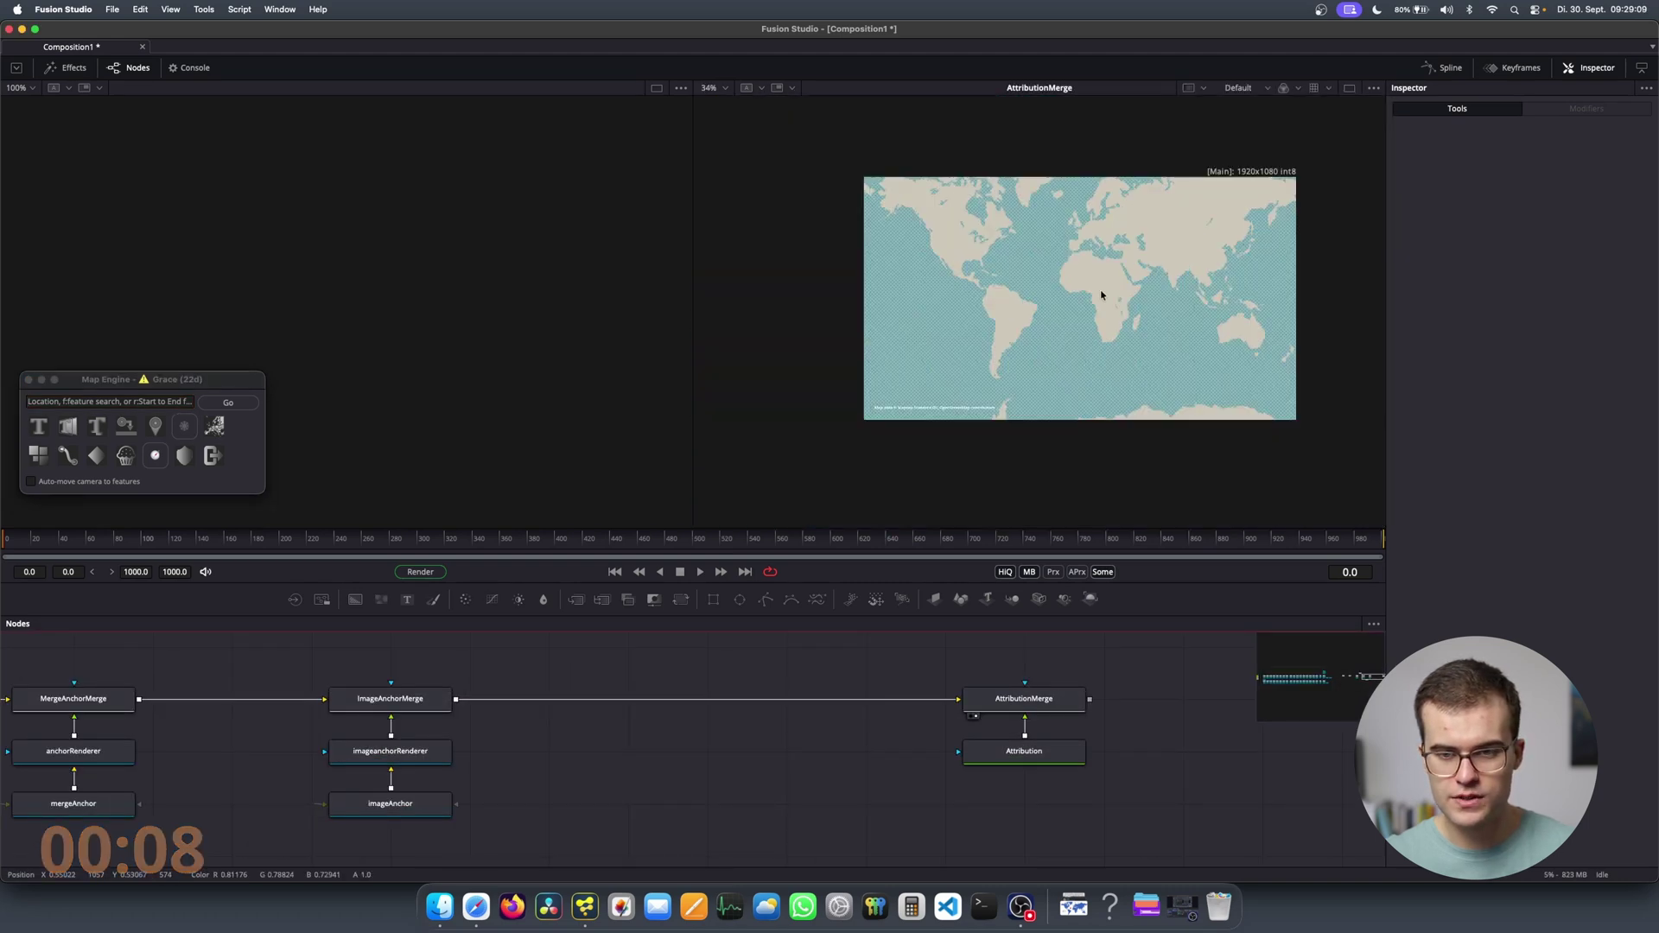
scroll(1103, 292, up, 3)
scroll(1104, 287, down, 1)
Search for 'Europe', fly the map there and bake its tiles.
click(186, 402)
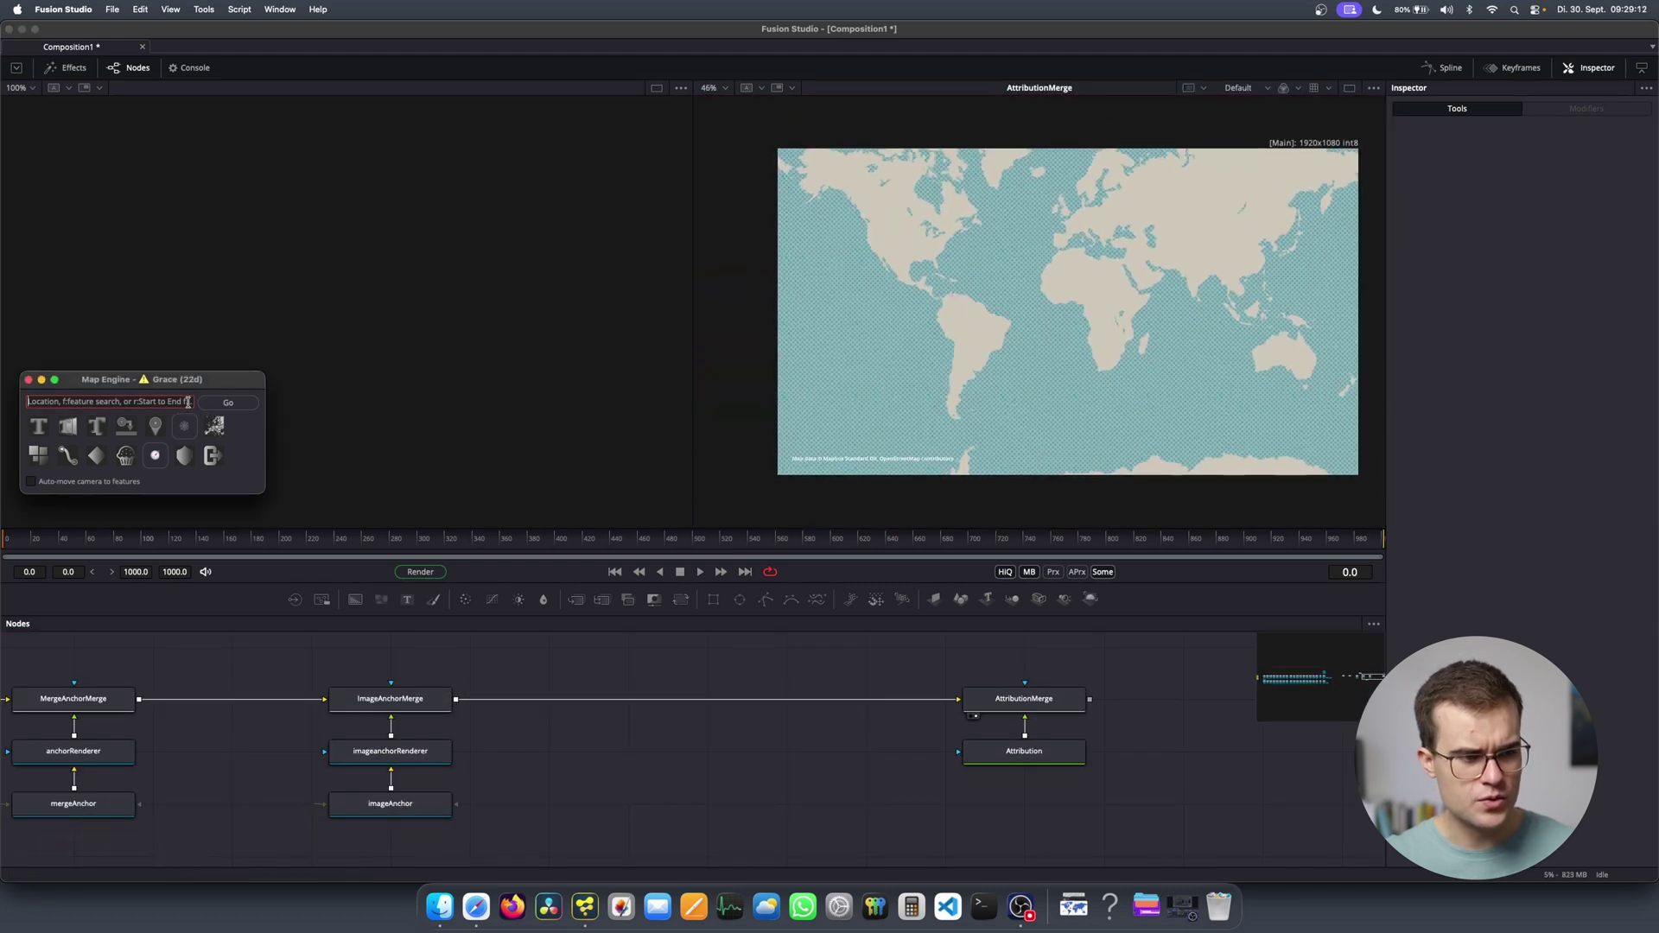
text(Europe)
click(217, 403)
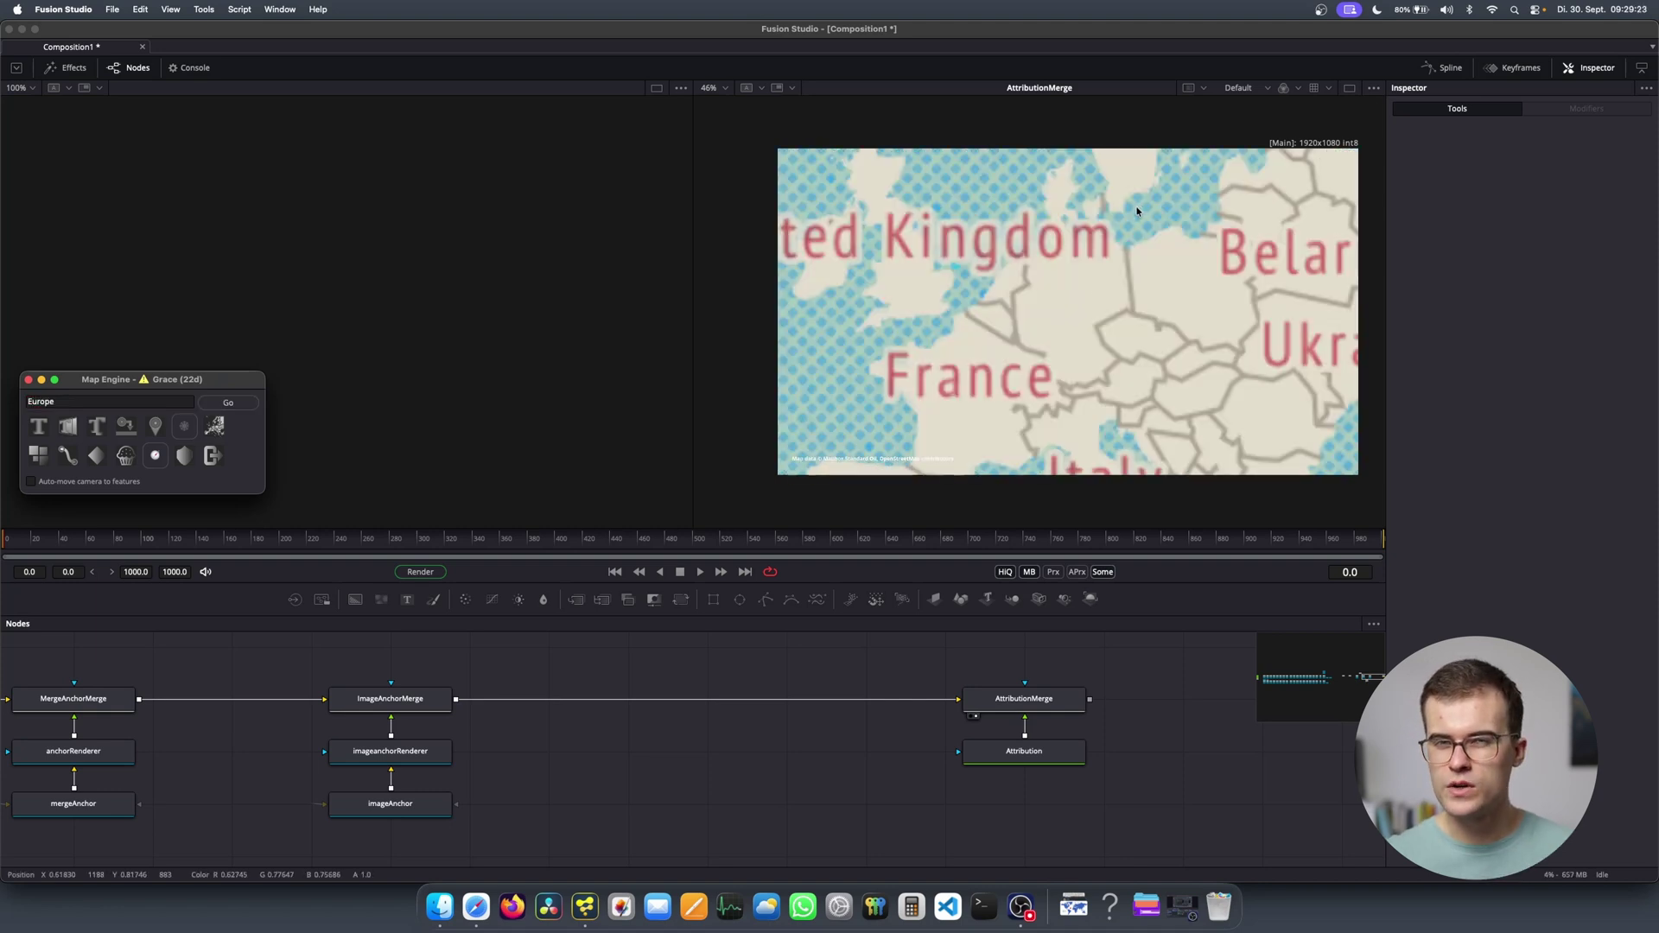
click(38, 456)
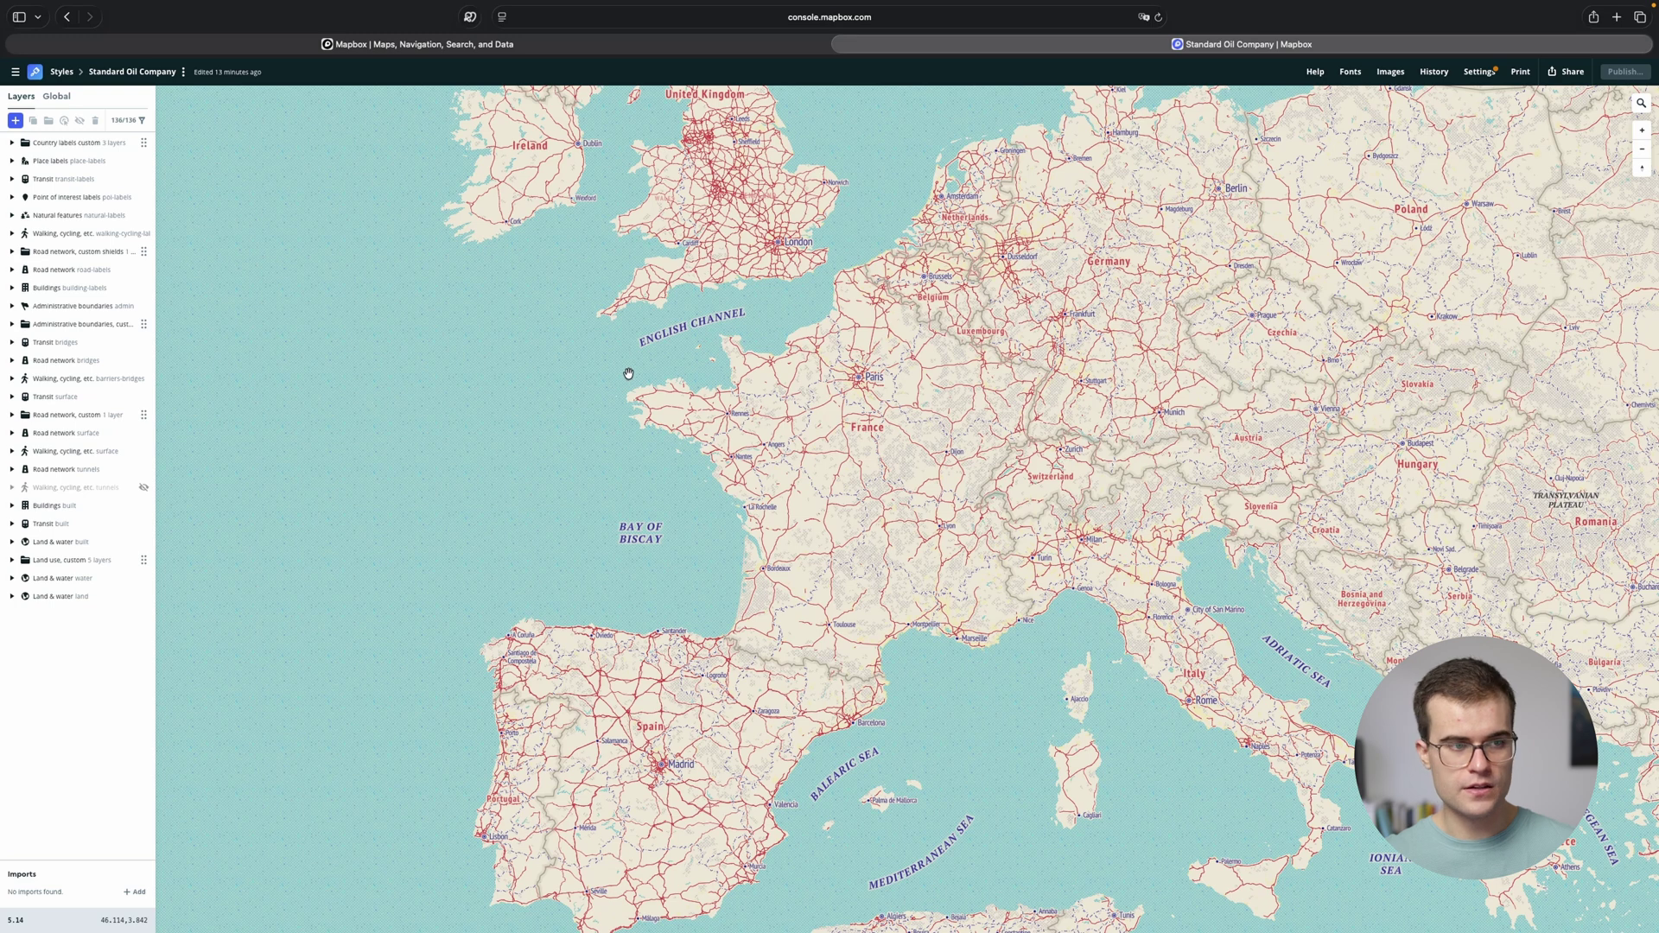
Duplicate Standard Oil Company from the Styles list and open Standard Oil Company-copy.
click(57, 75)
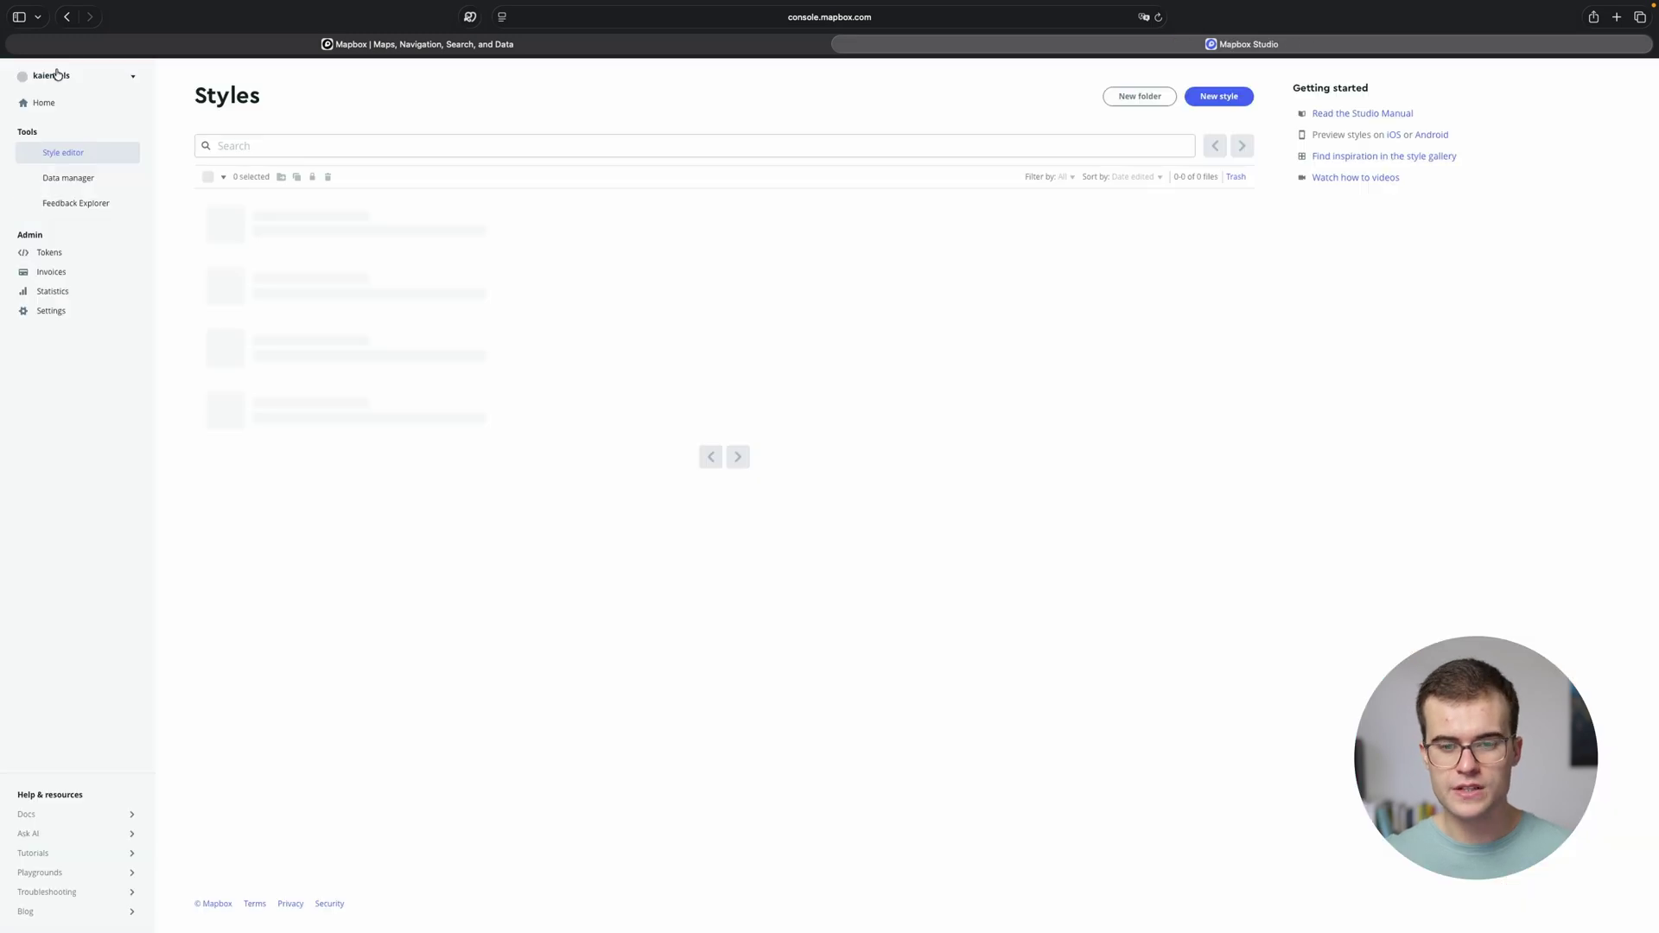
click(1234, 216)
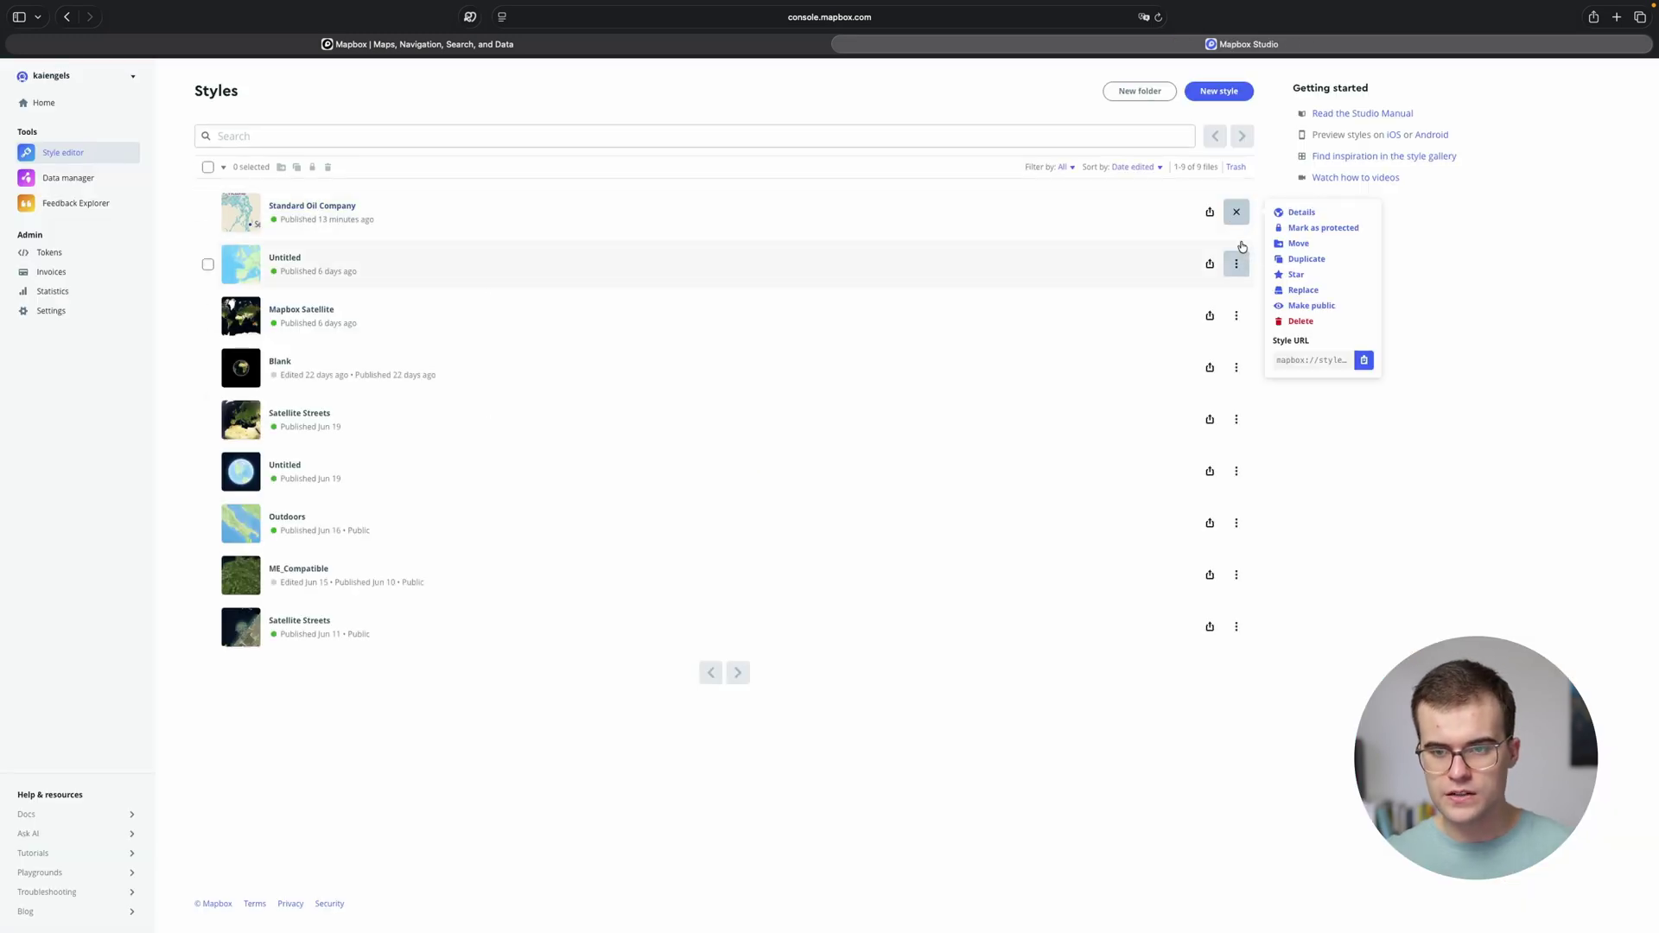
click(1306, 259)
click(331, 207)
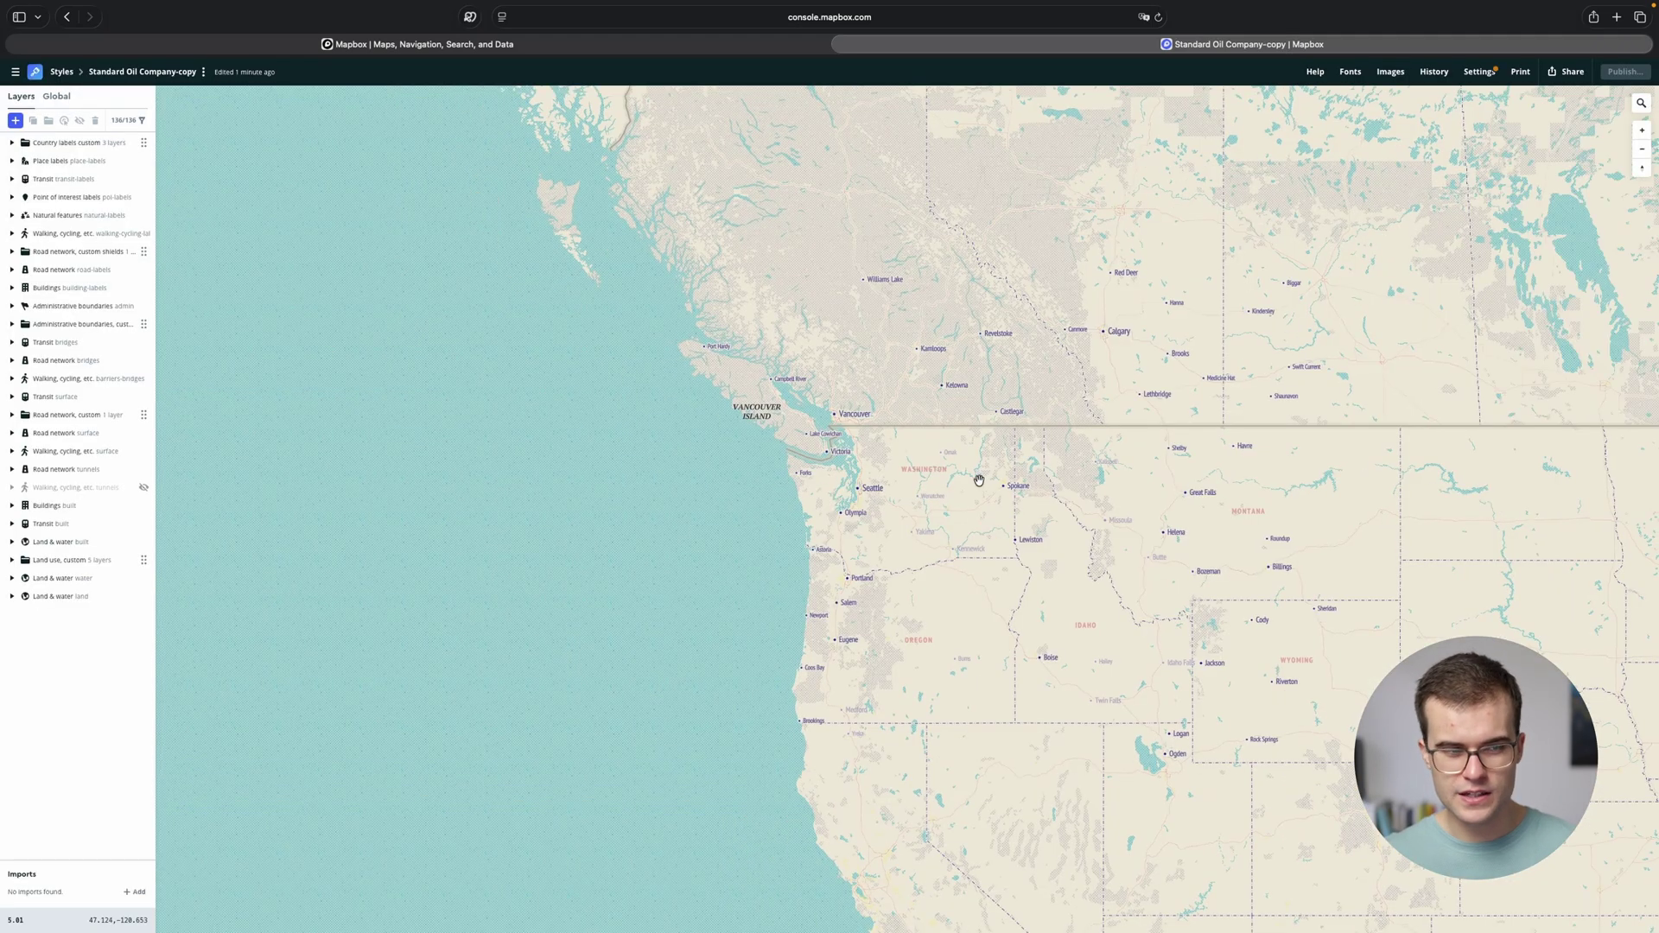
scroll(855, 410, up, 5)
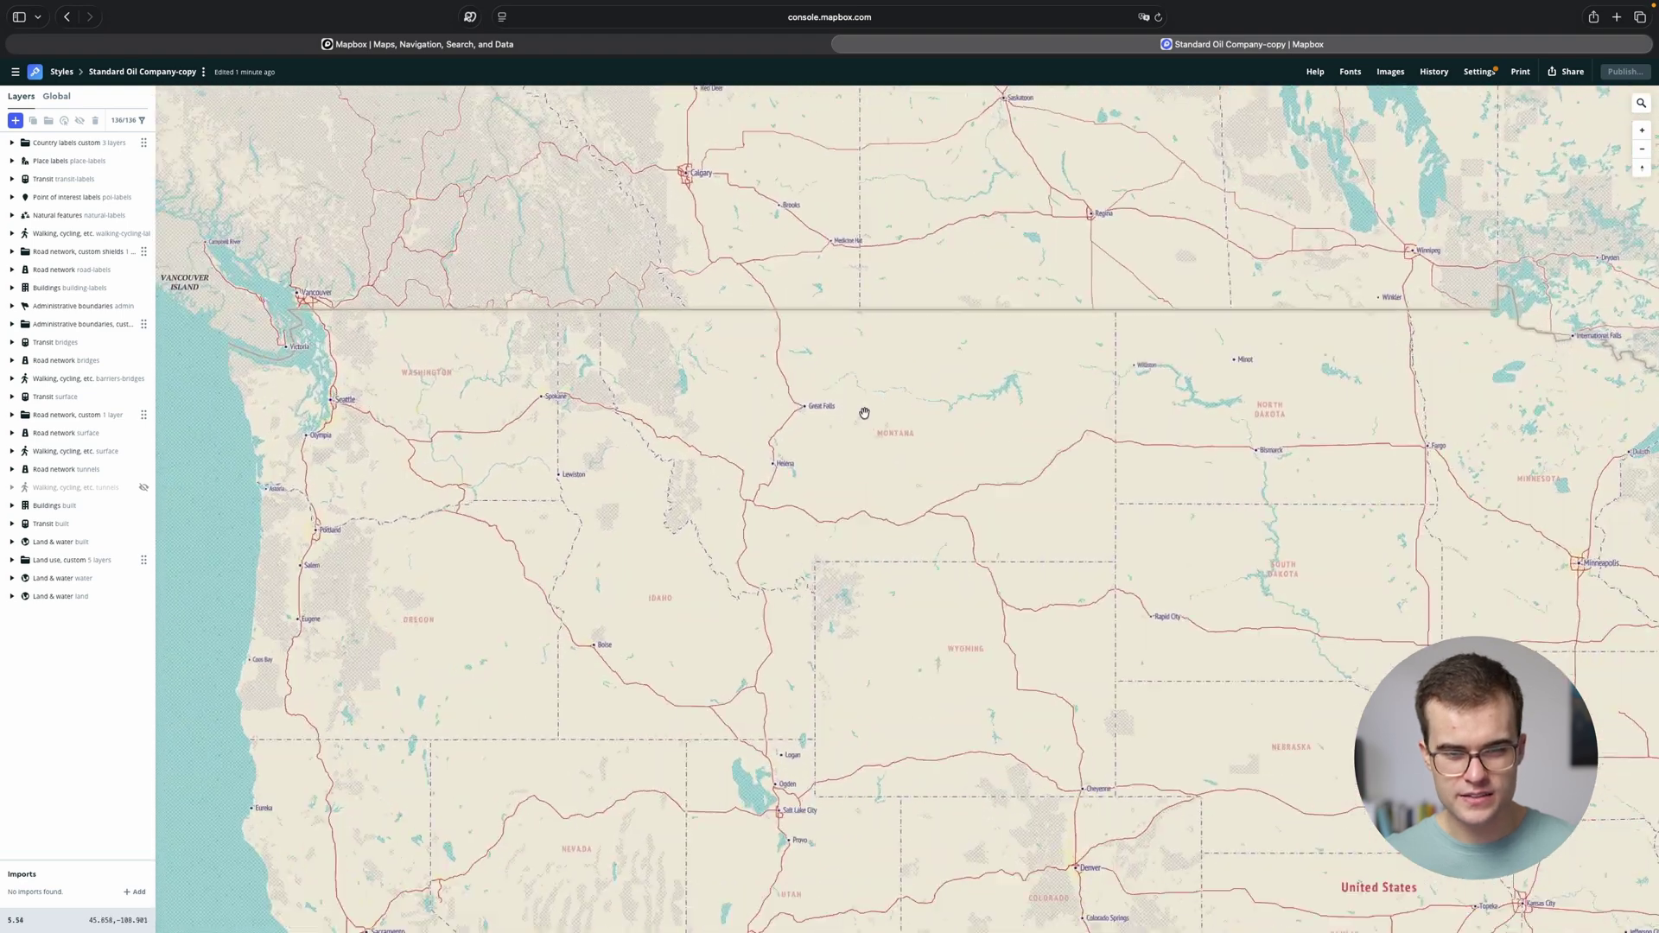
Inspect the settlement-minor-label layer near Great Falls and the Point of interest labels settings.
click(805, 401)
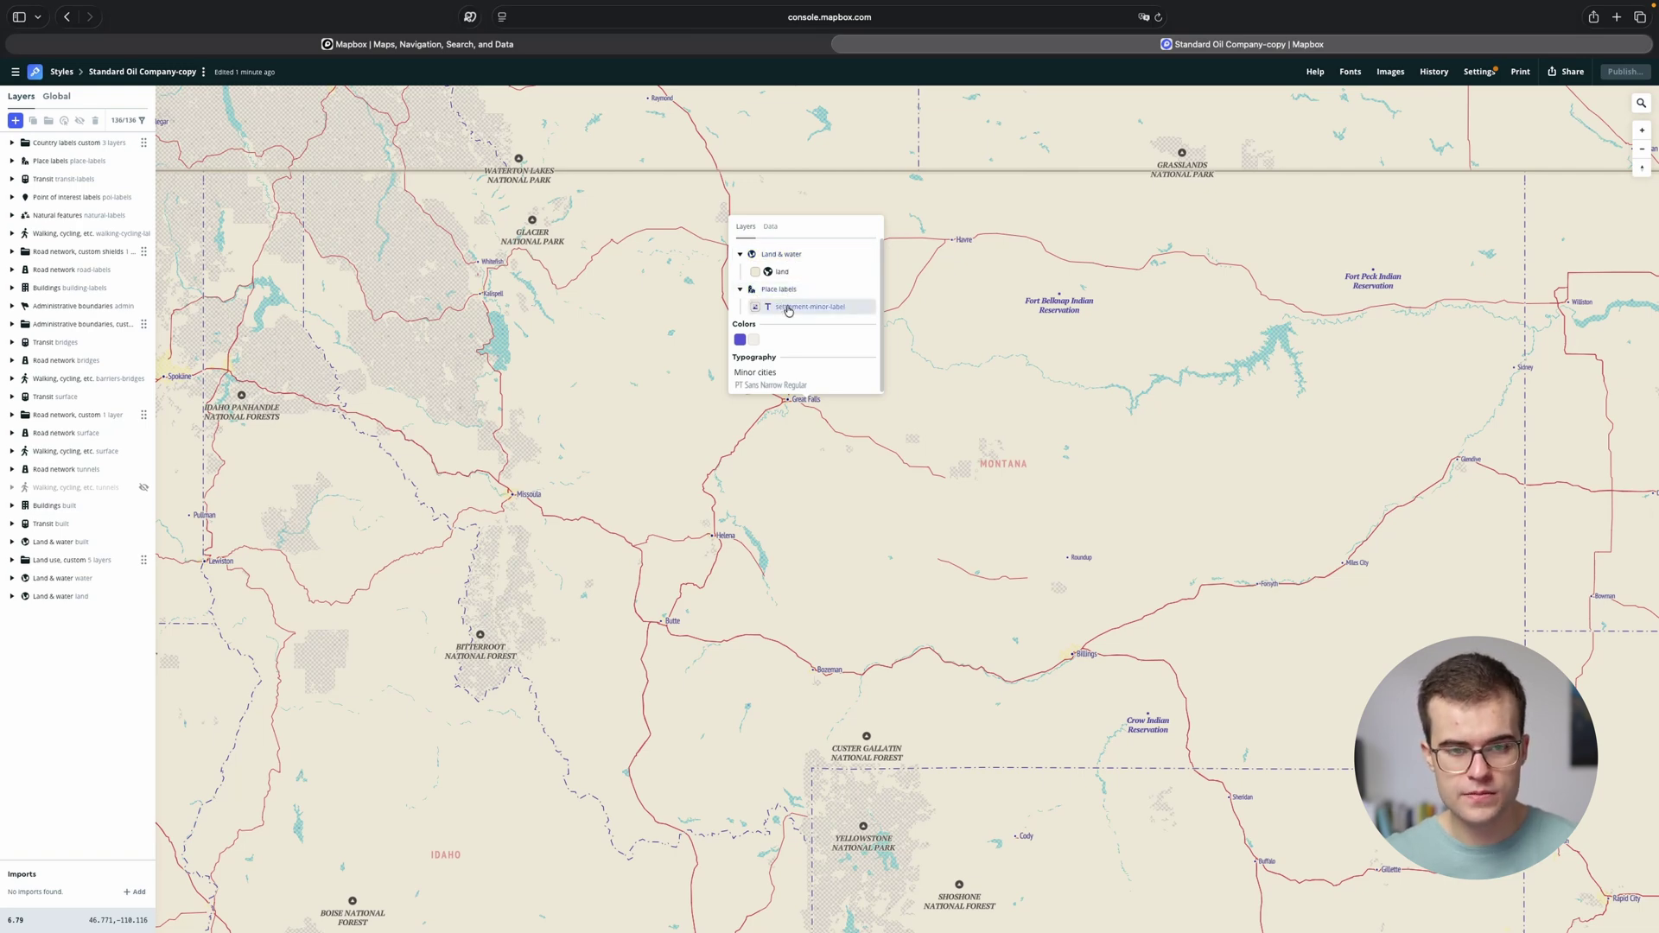
click(788, 306)
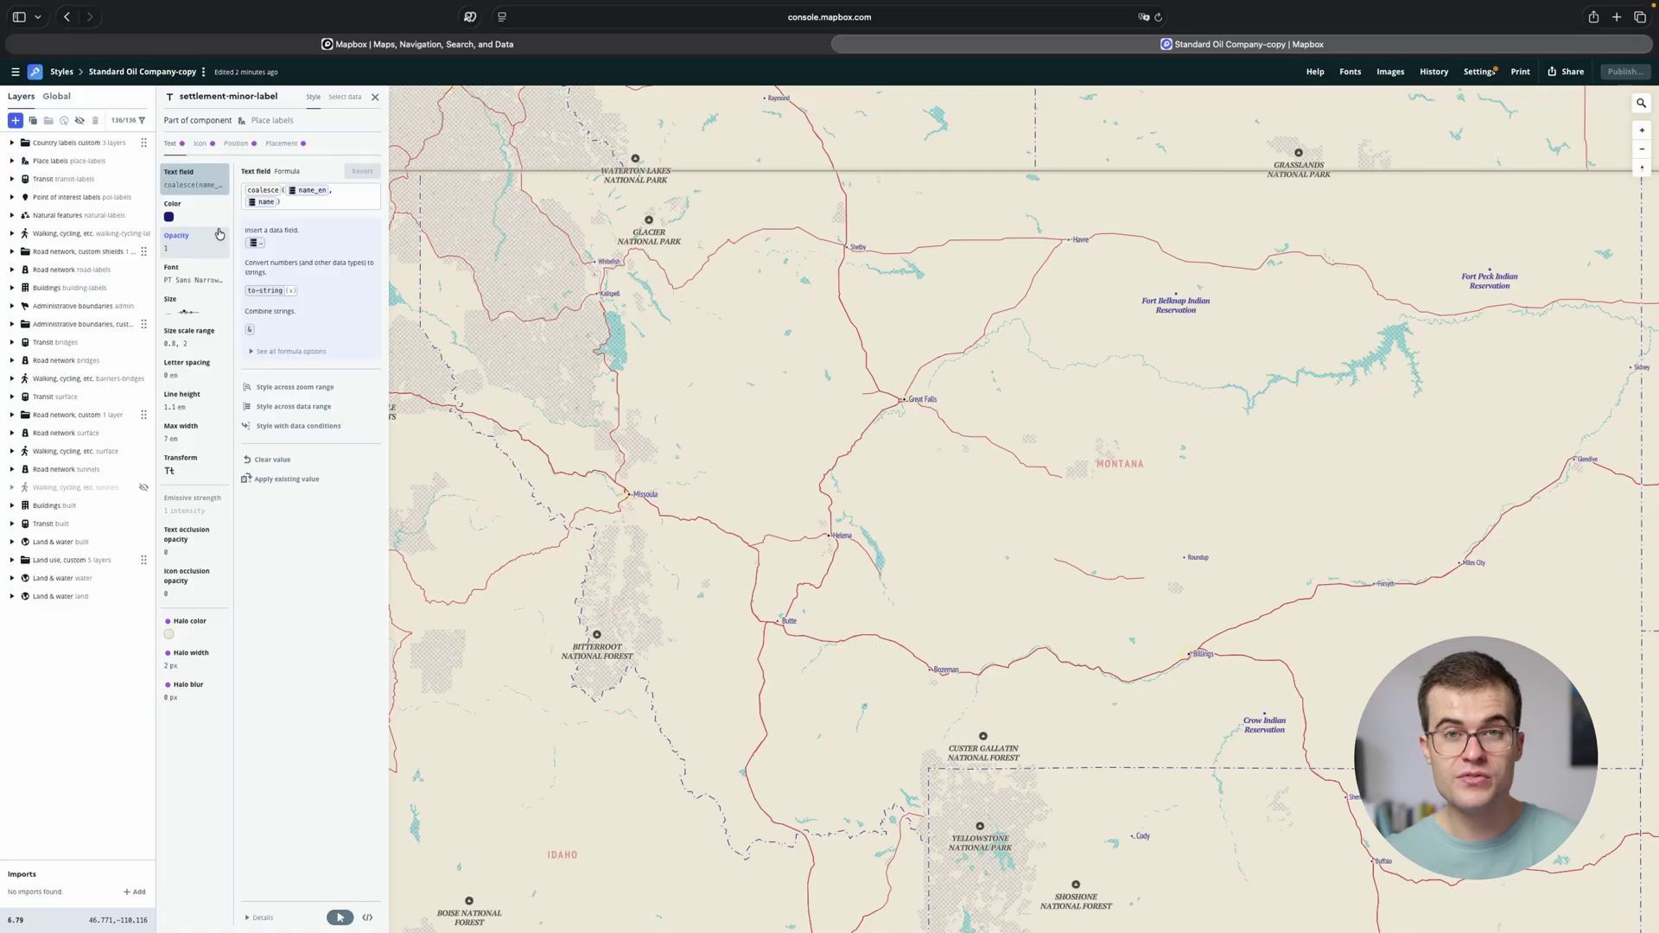
click(62, 197)
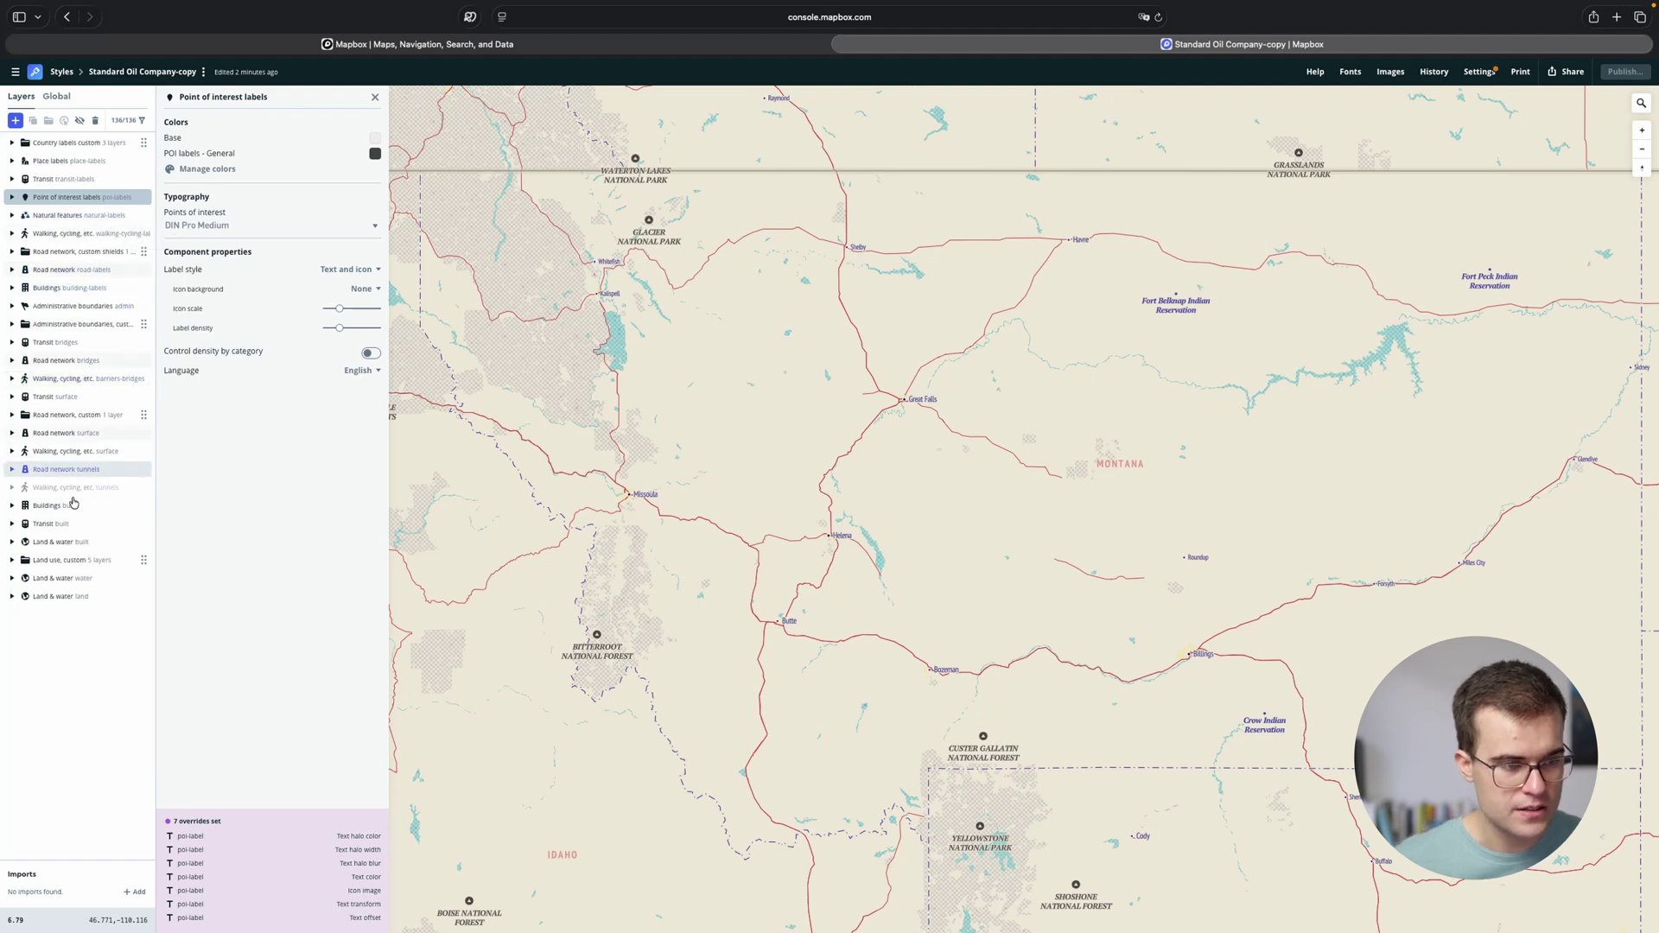
Delete the Place labels component and confirm removing its icons too.
click(65, 161)
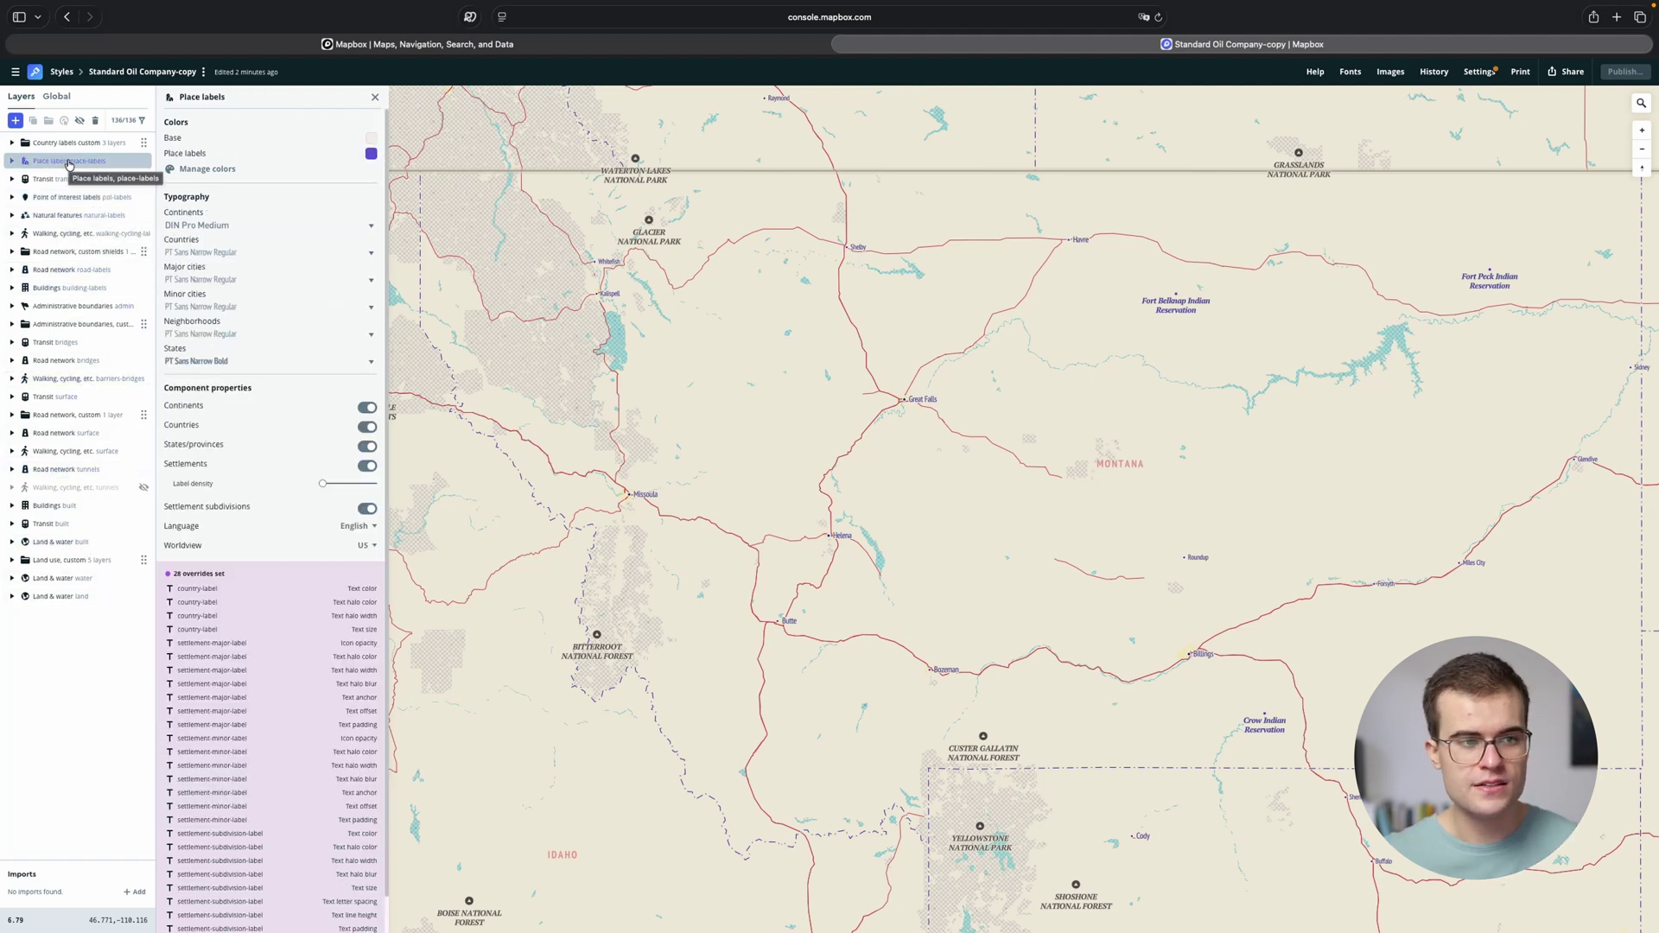
click(95, 122)
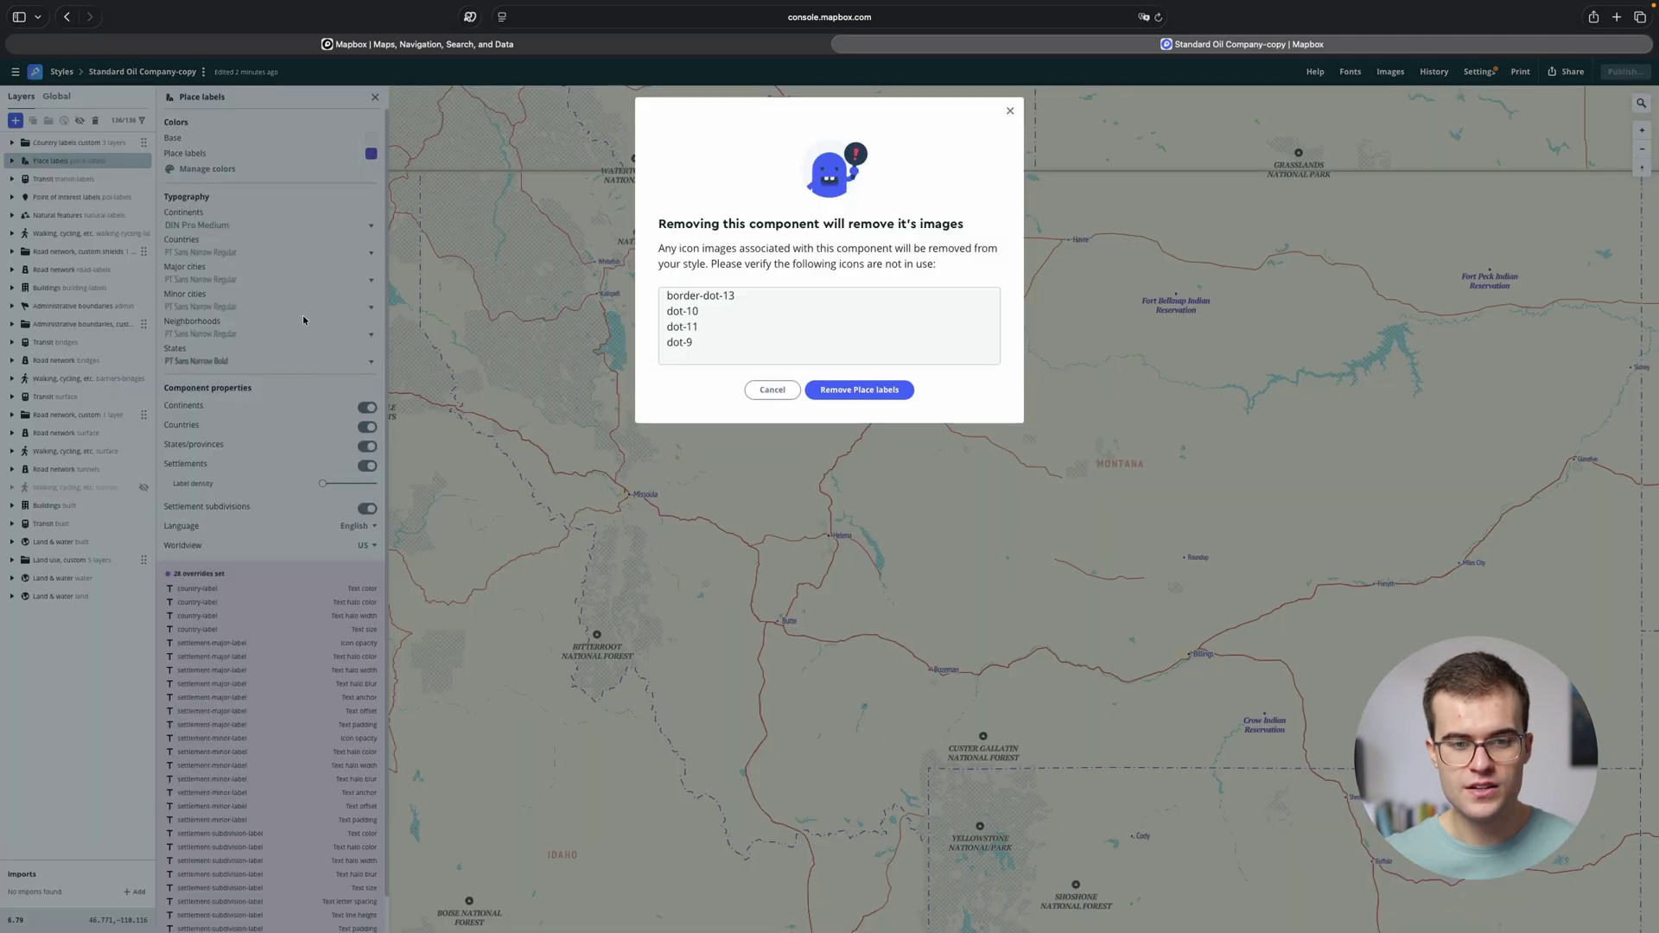
click(854, 389)
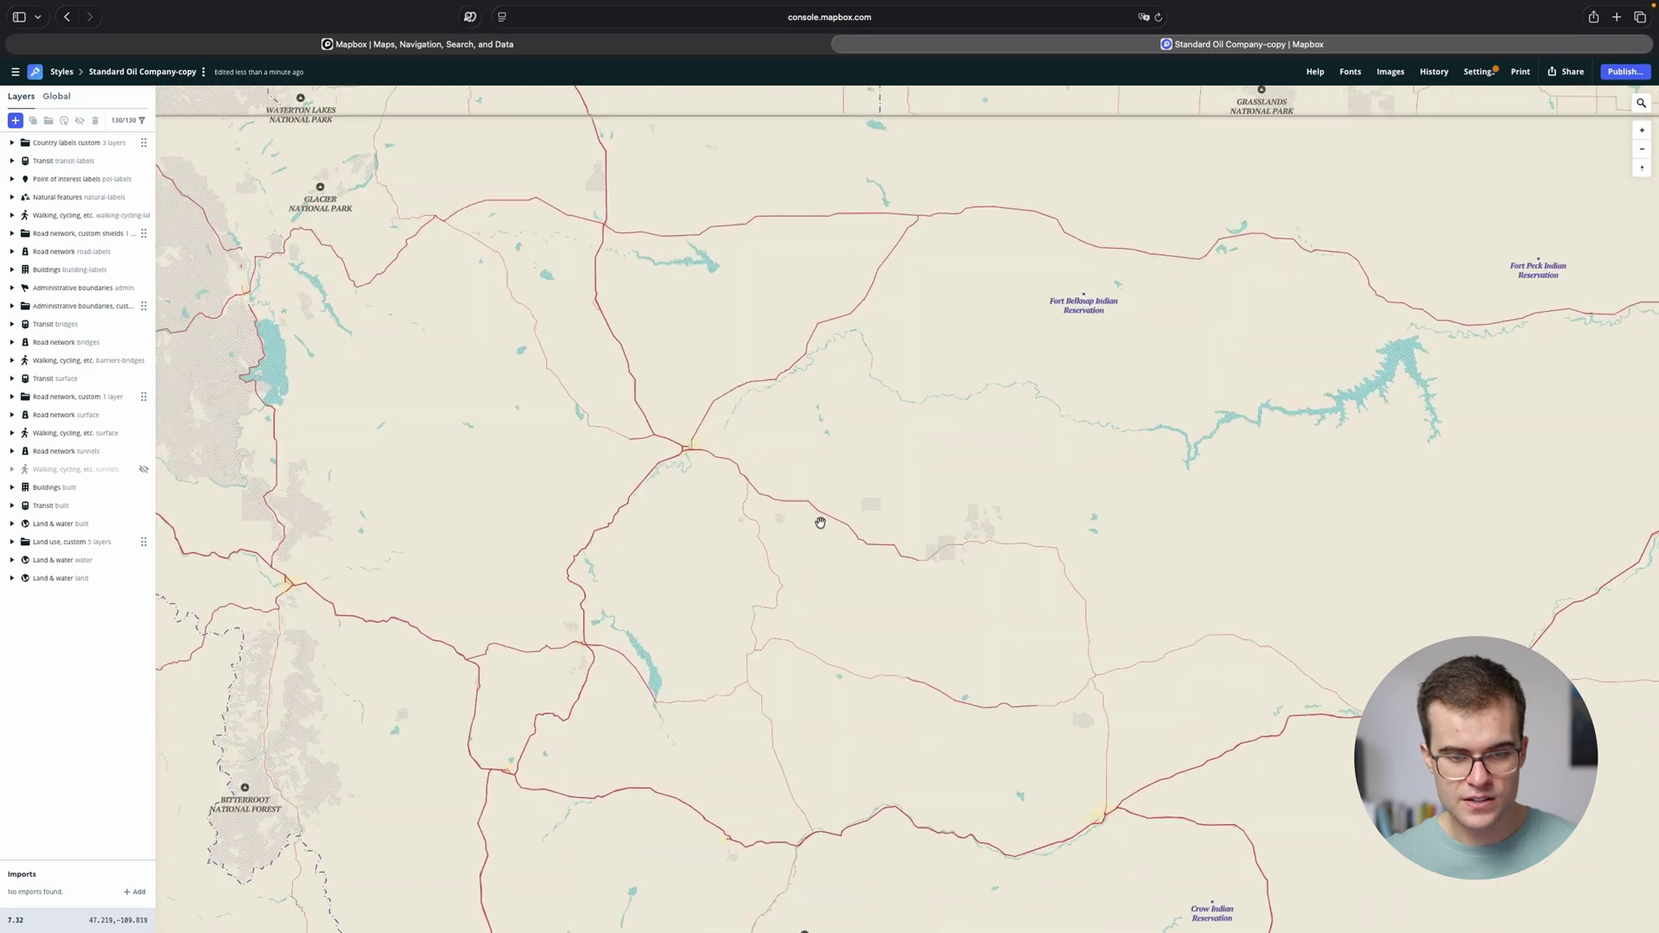
Delete the Point of interest labels component and confirm its removal.
scroll(820, 523, up, 5)
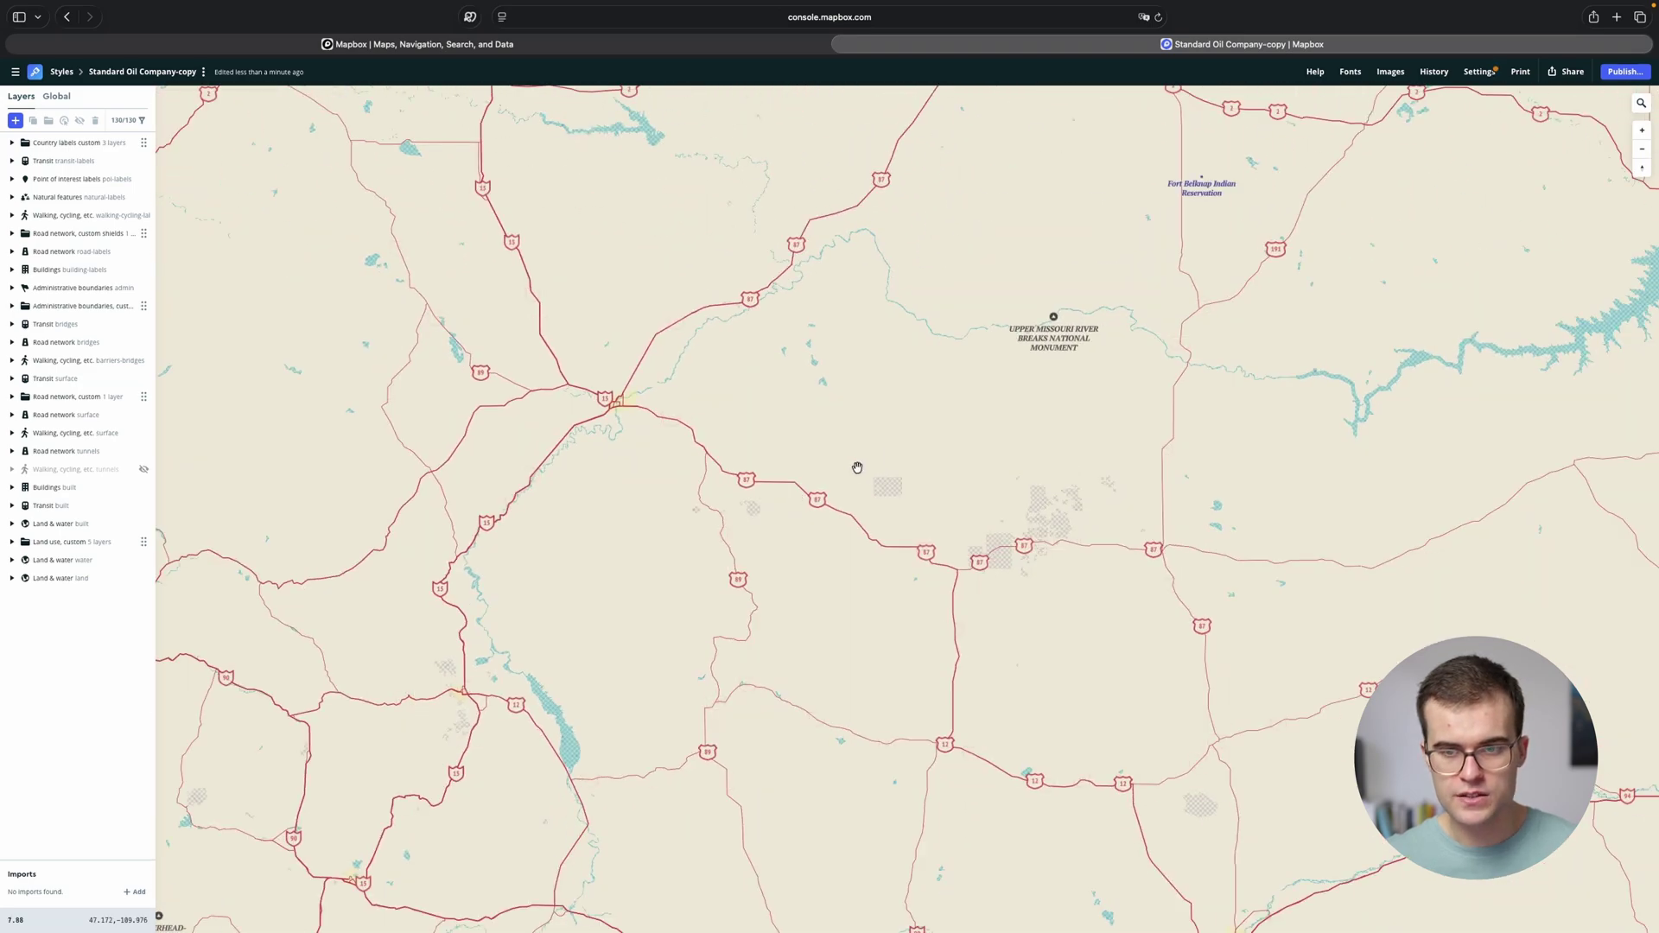
scroll(1051, 335, up, 5)
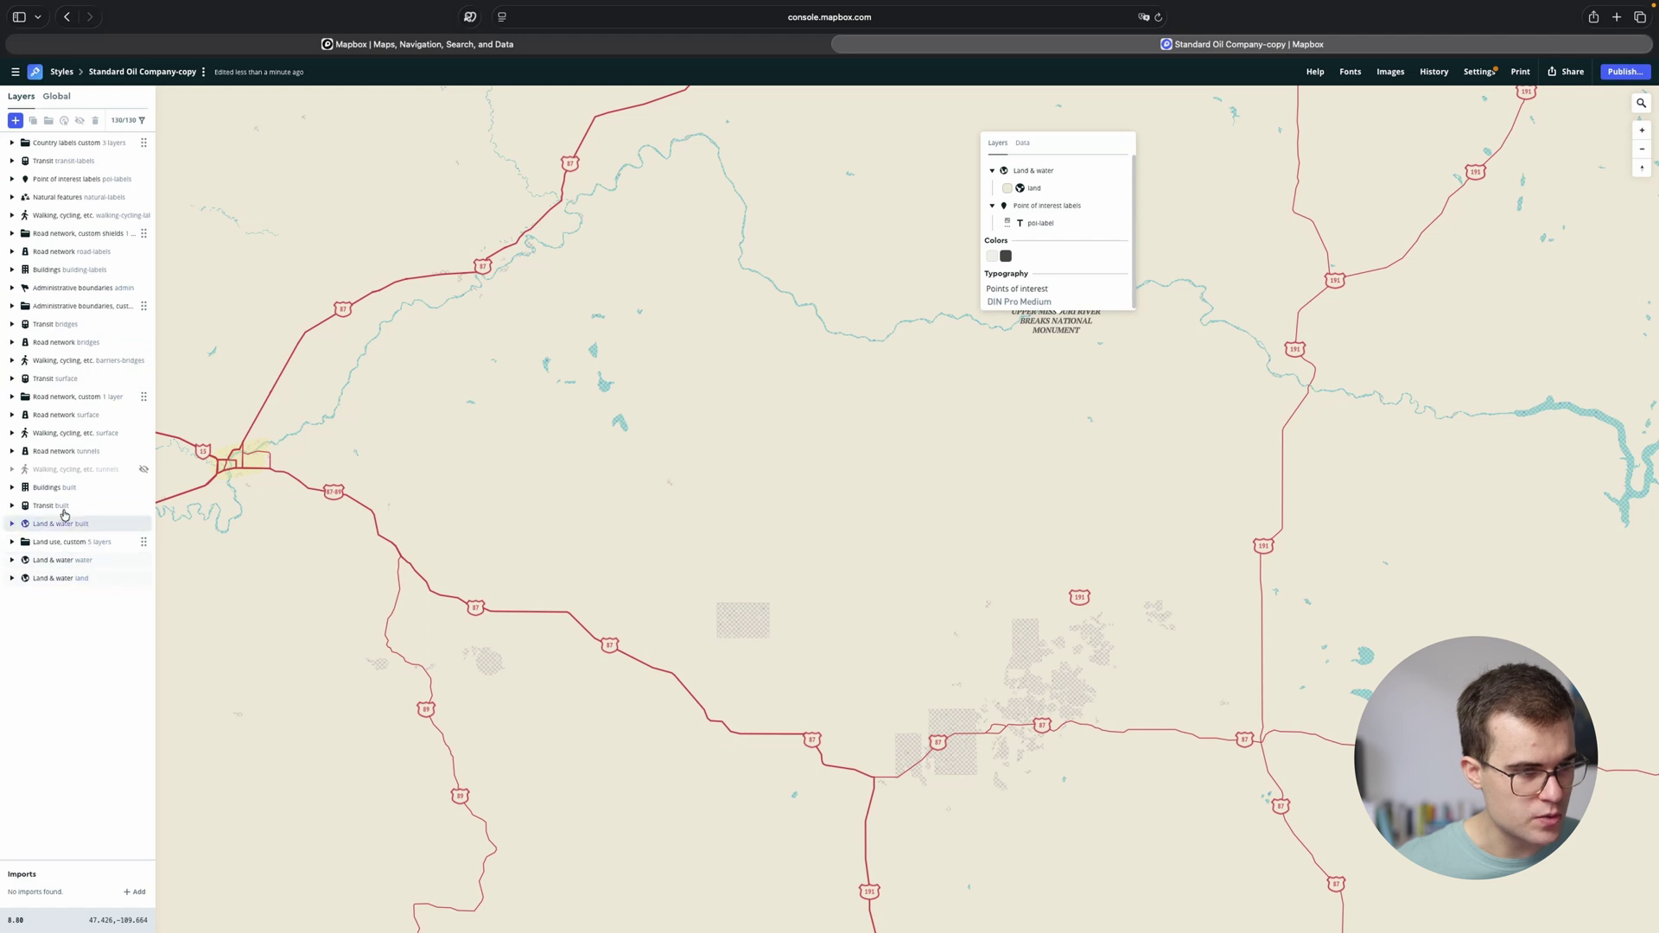
click(62, 181)
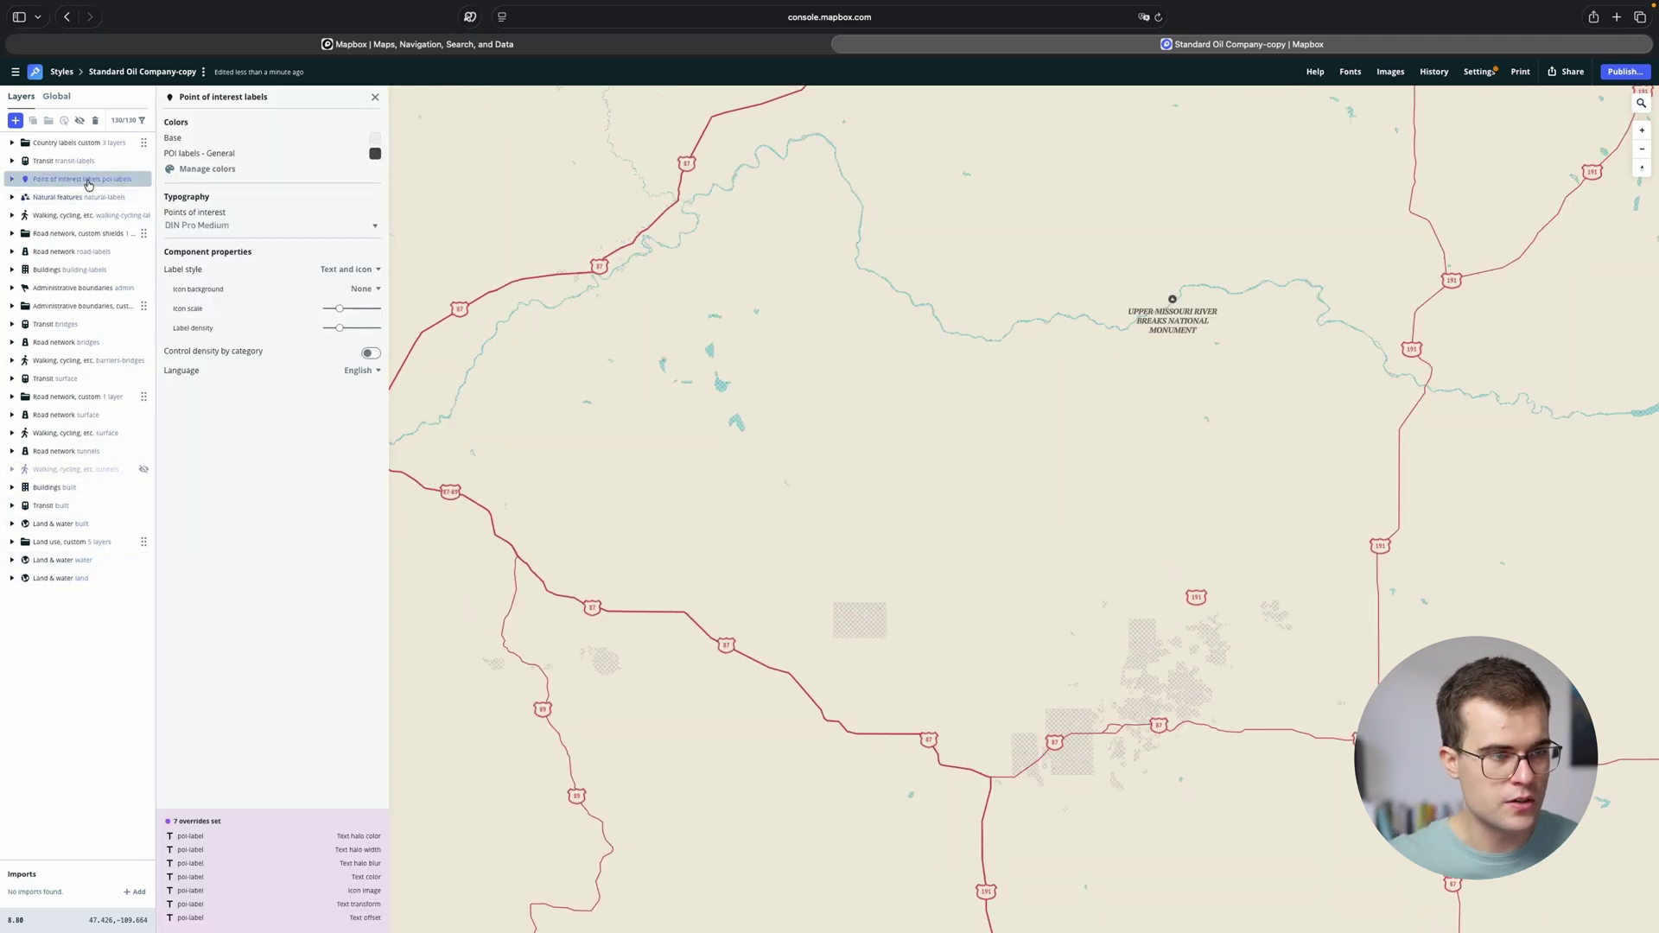
click(95, 120)
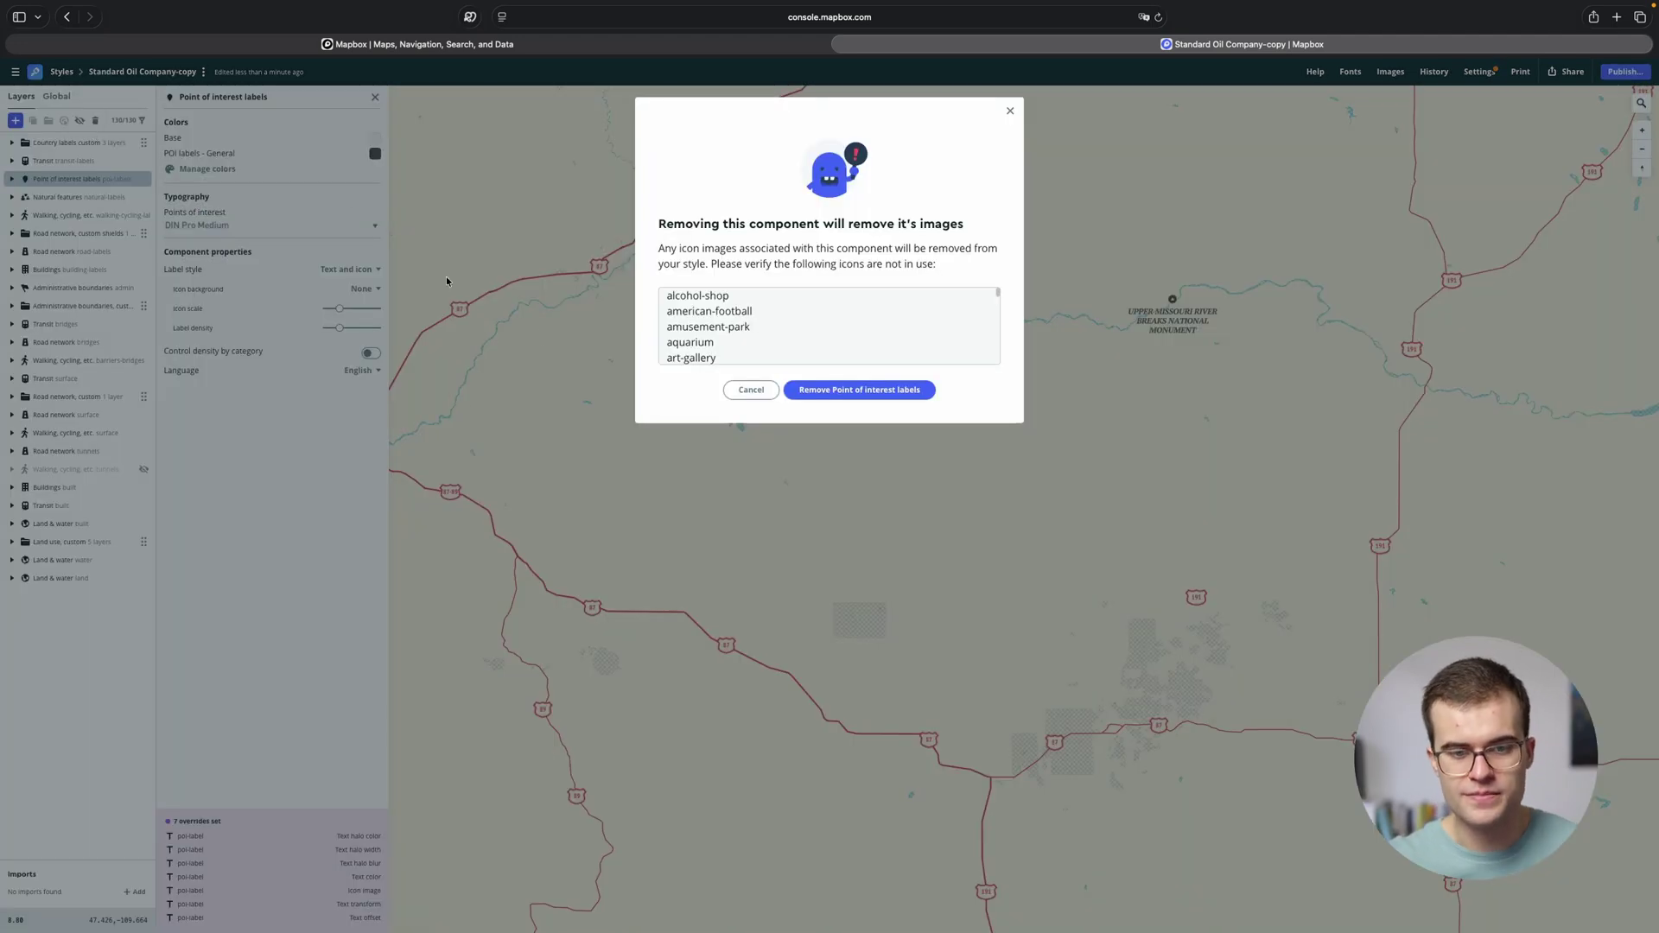
click(860, 390)
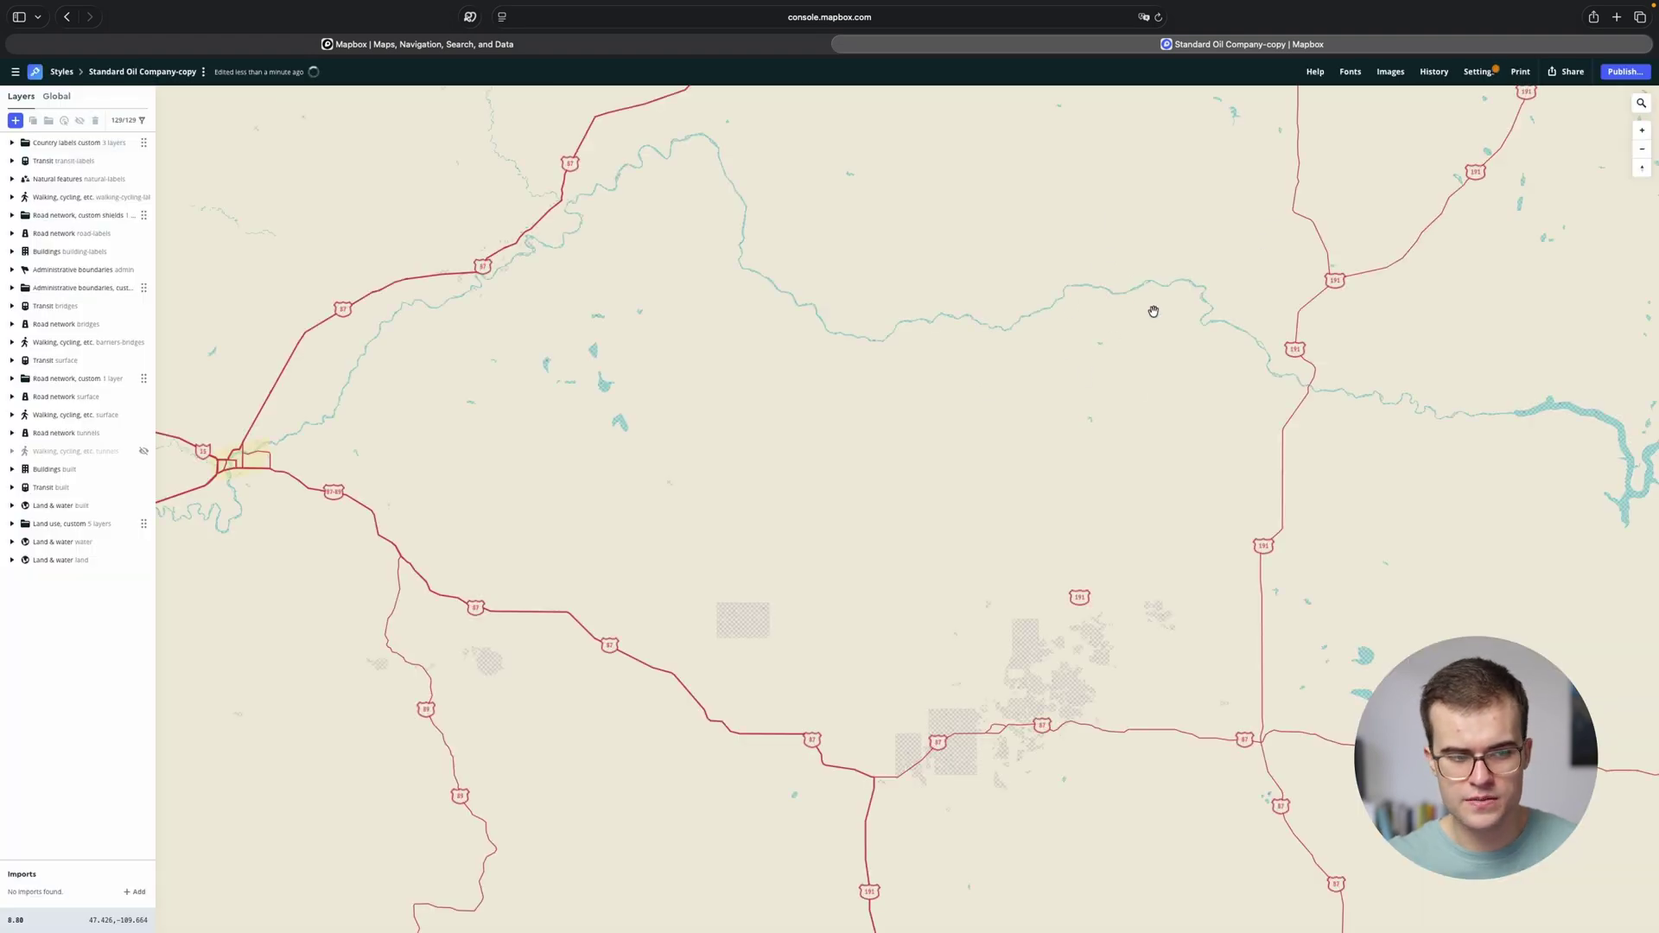
Zoom out to North America and pan across the North Atlantic toward Europe.
scroll(1154, 312, down, 10)
drag(729, 475, 572, 418)
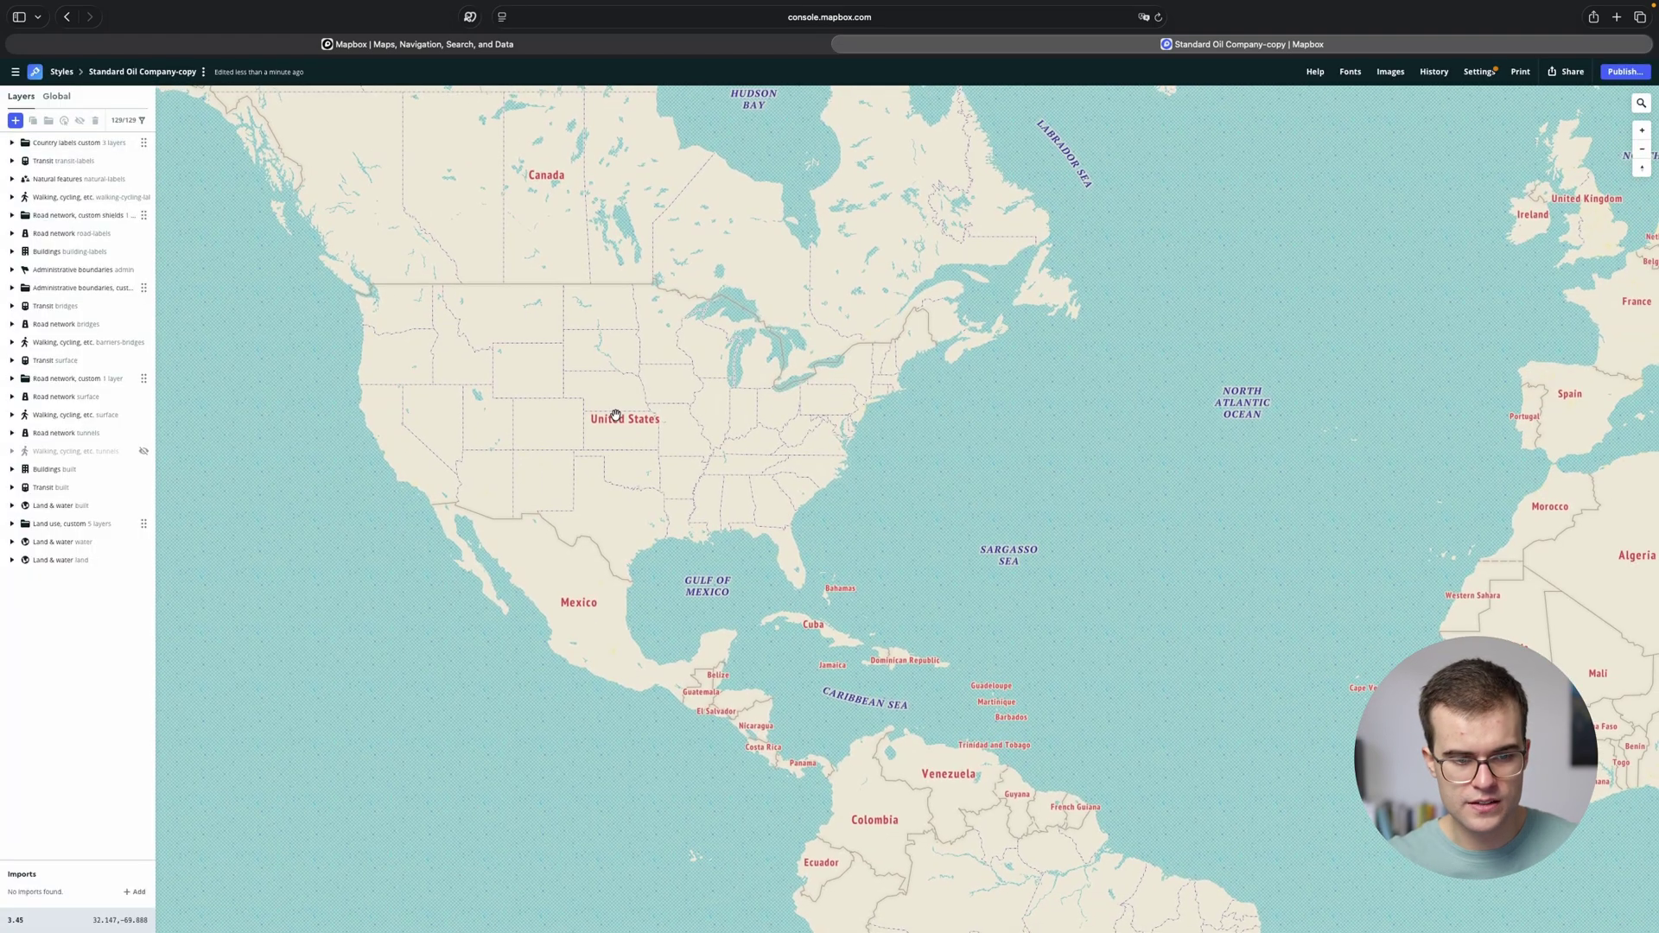
drag(1174, 418, 908, 417)
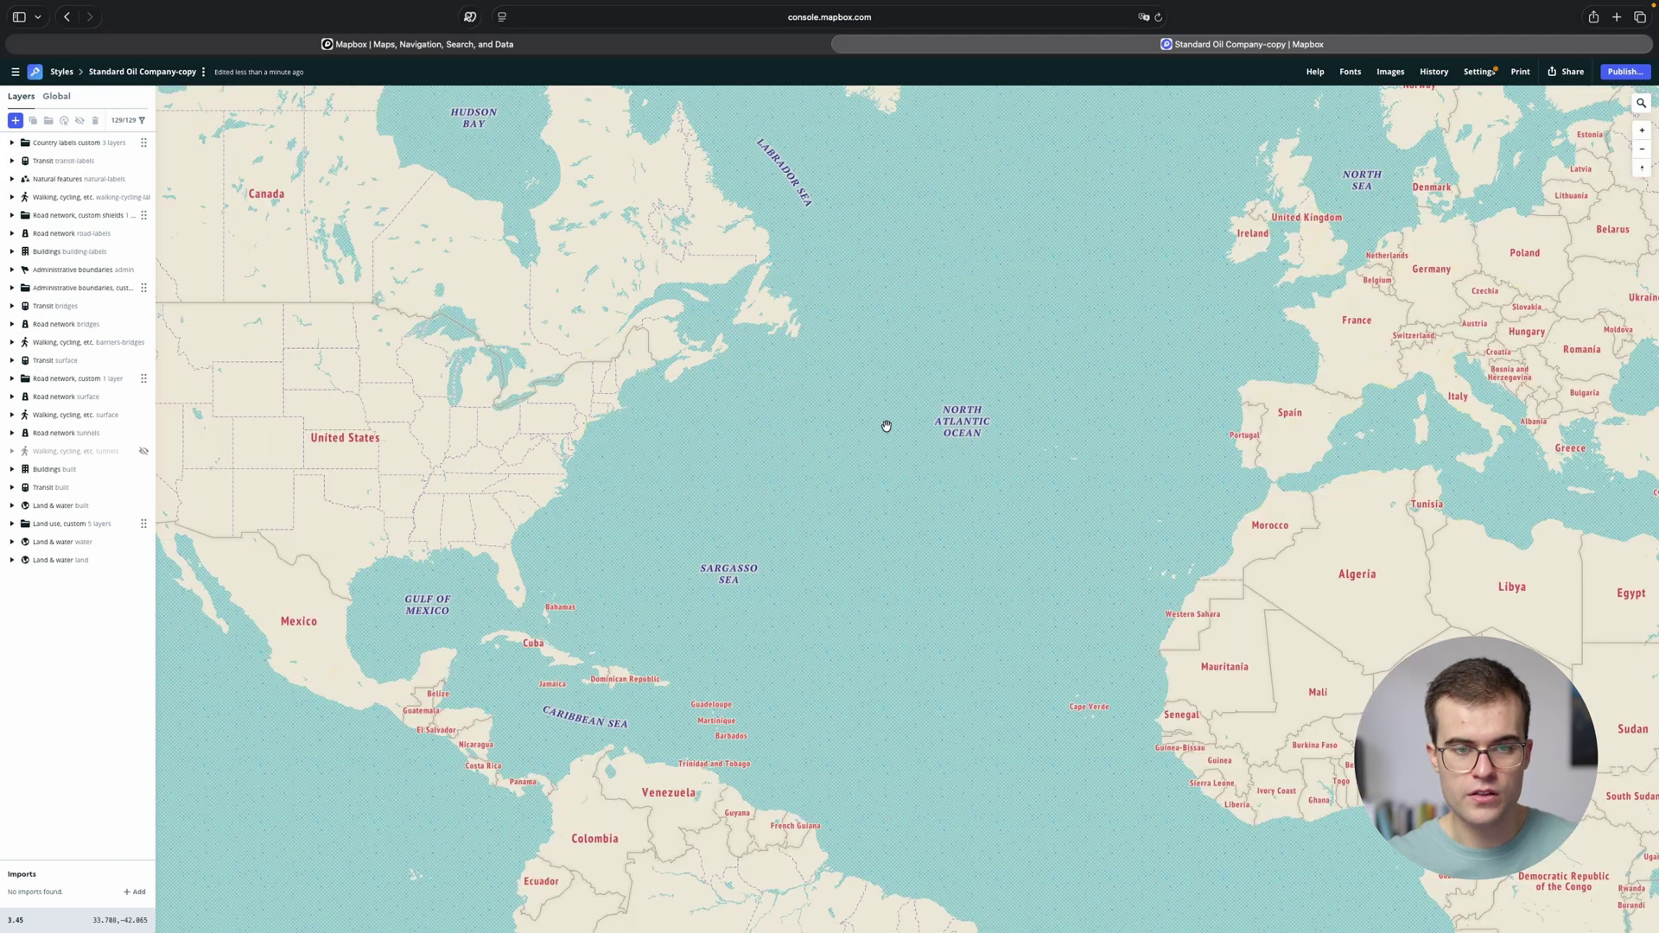
drag(980, 465, 778, 496)
scroll(778, 496, down, 3)
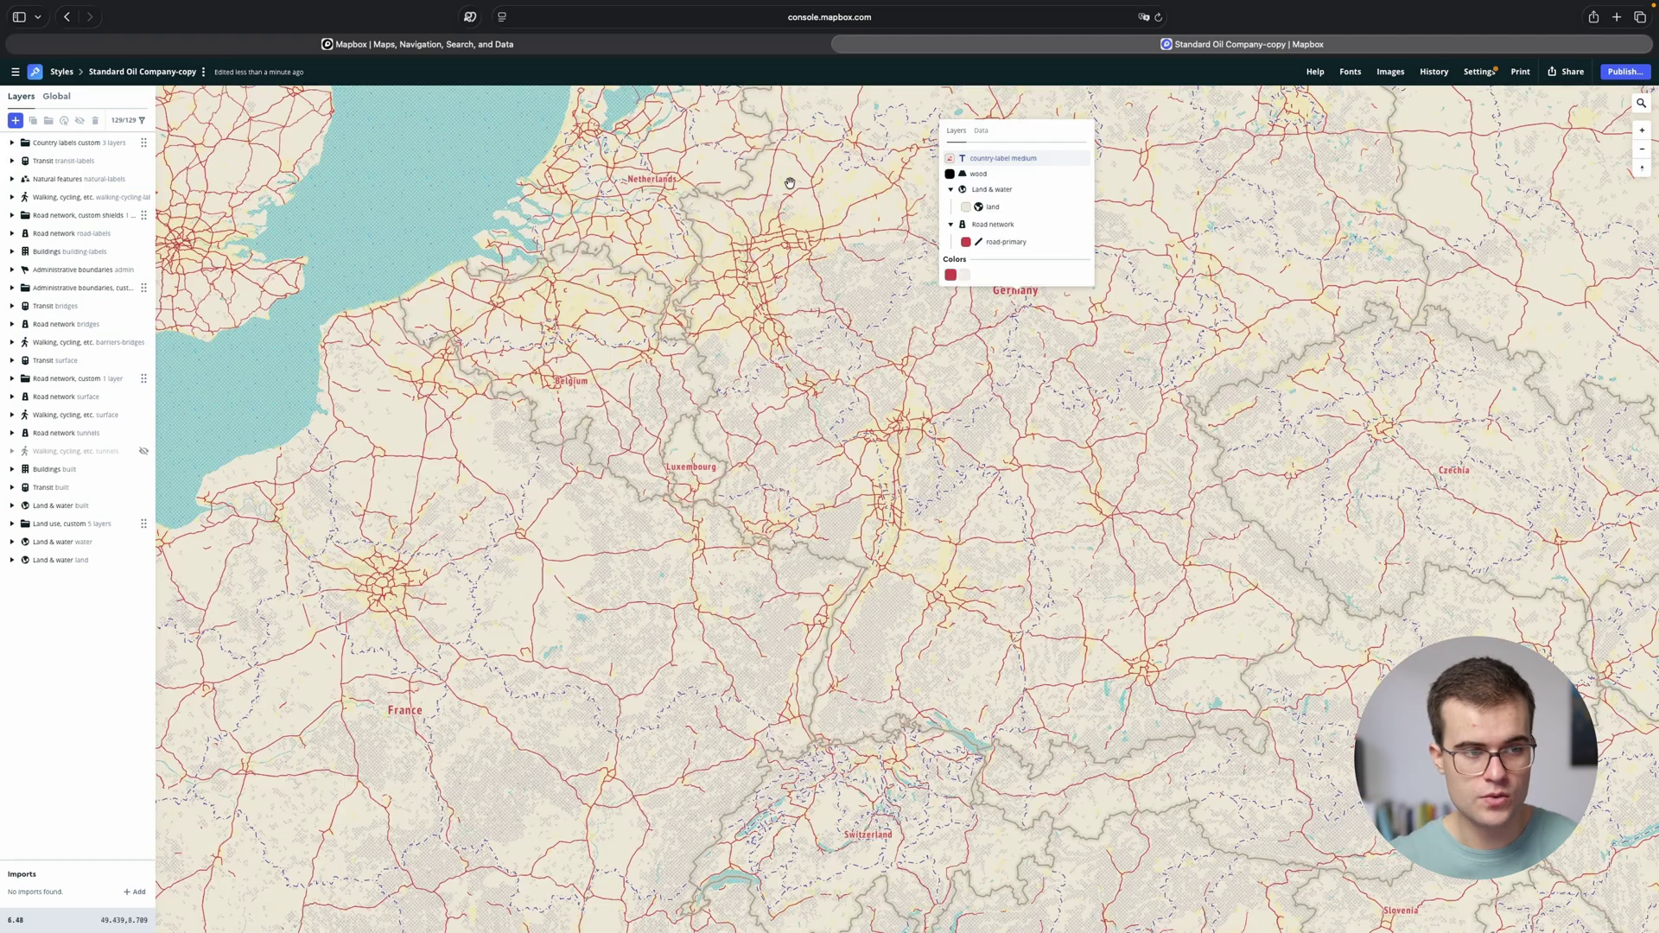
Delete the Country labels group from the style.
click(54, 144)
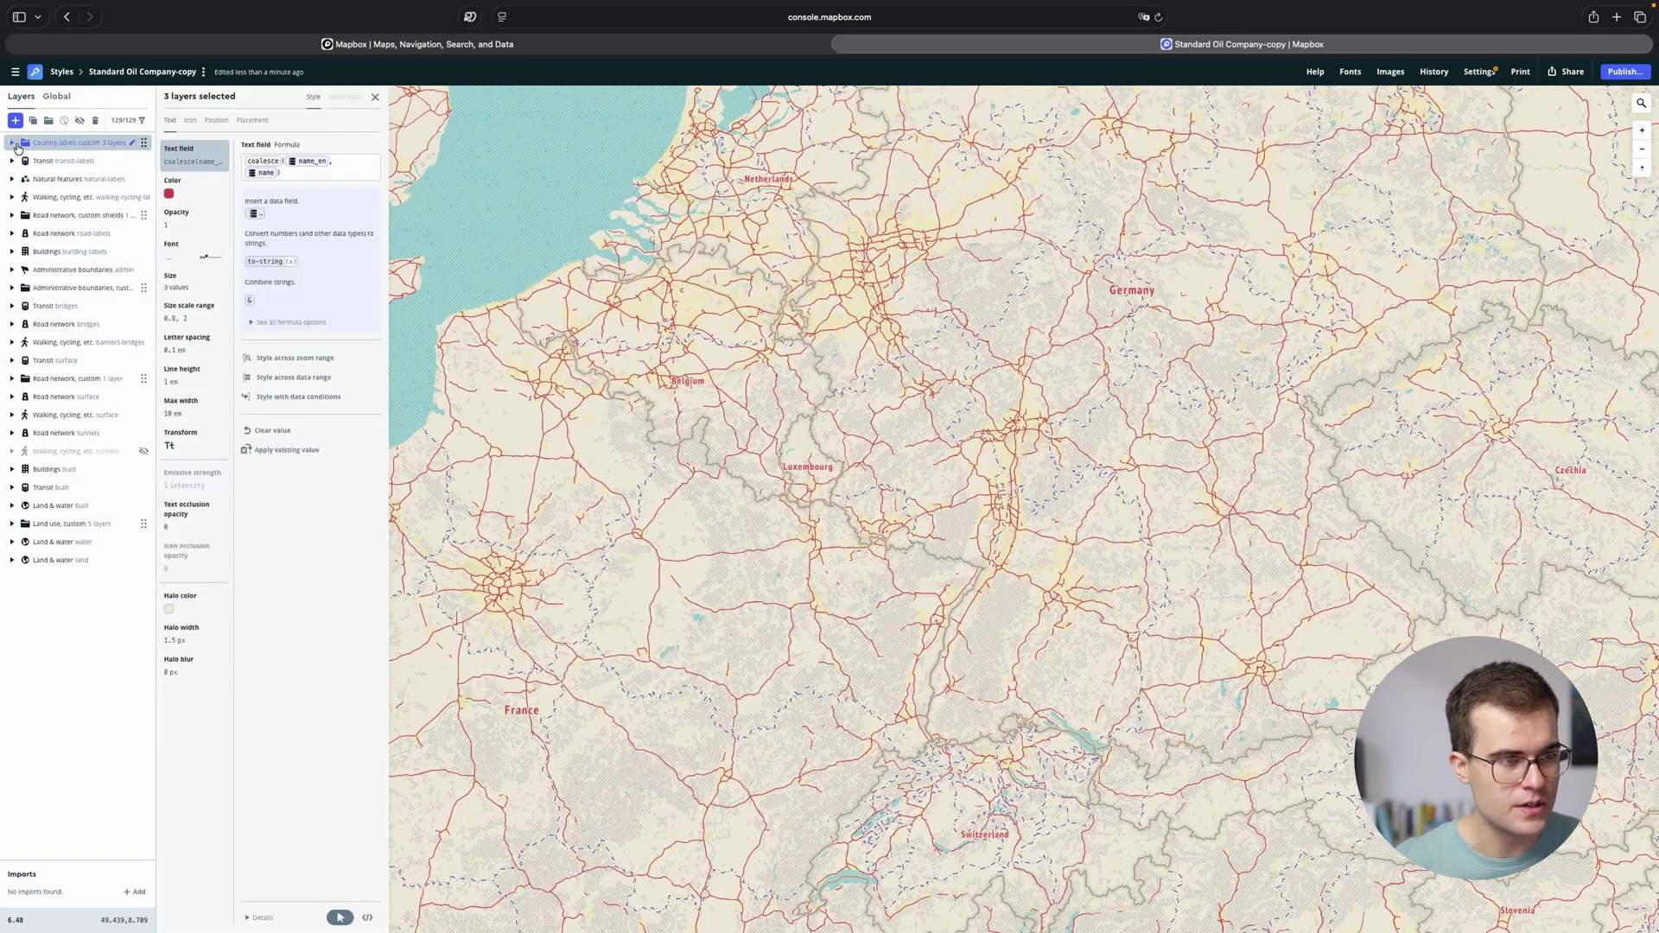
click(12, 143)
click(87, 142)
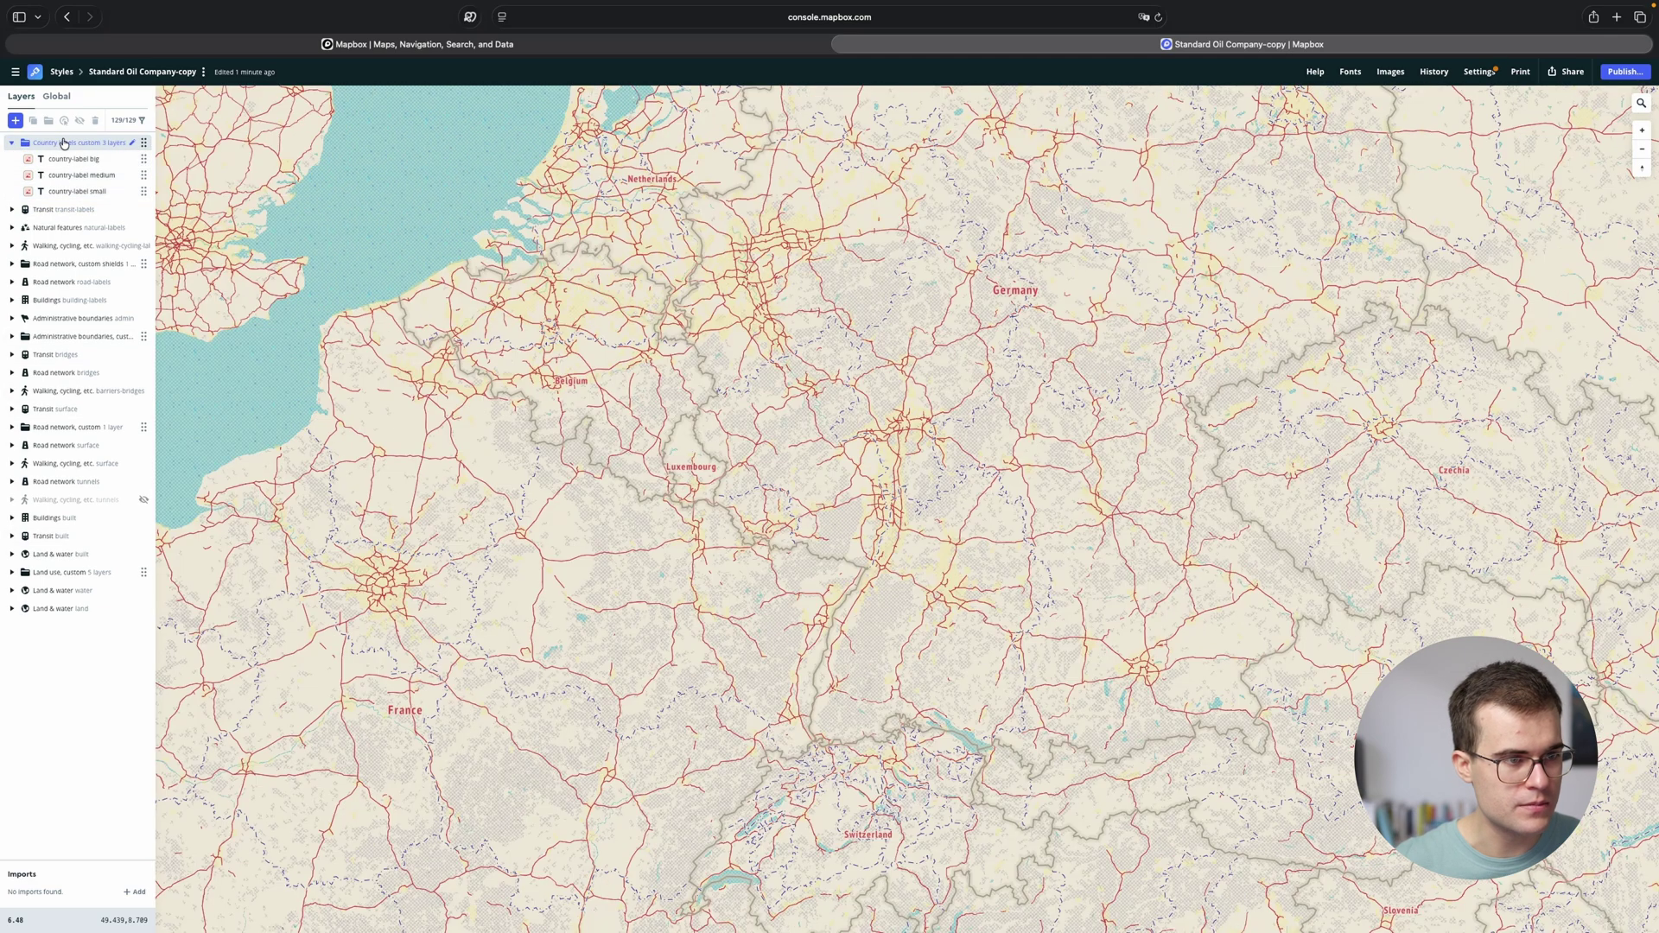
click(69, 142)
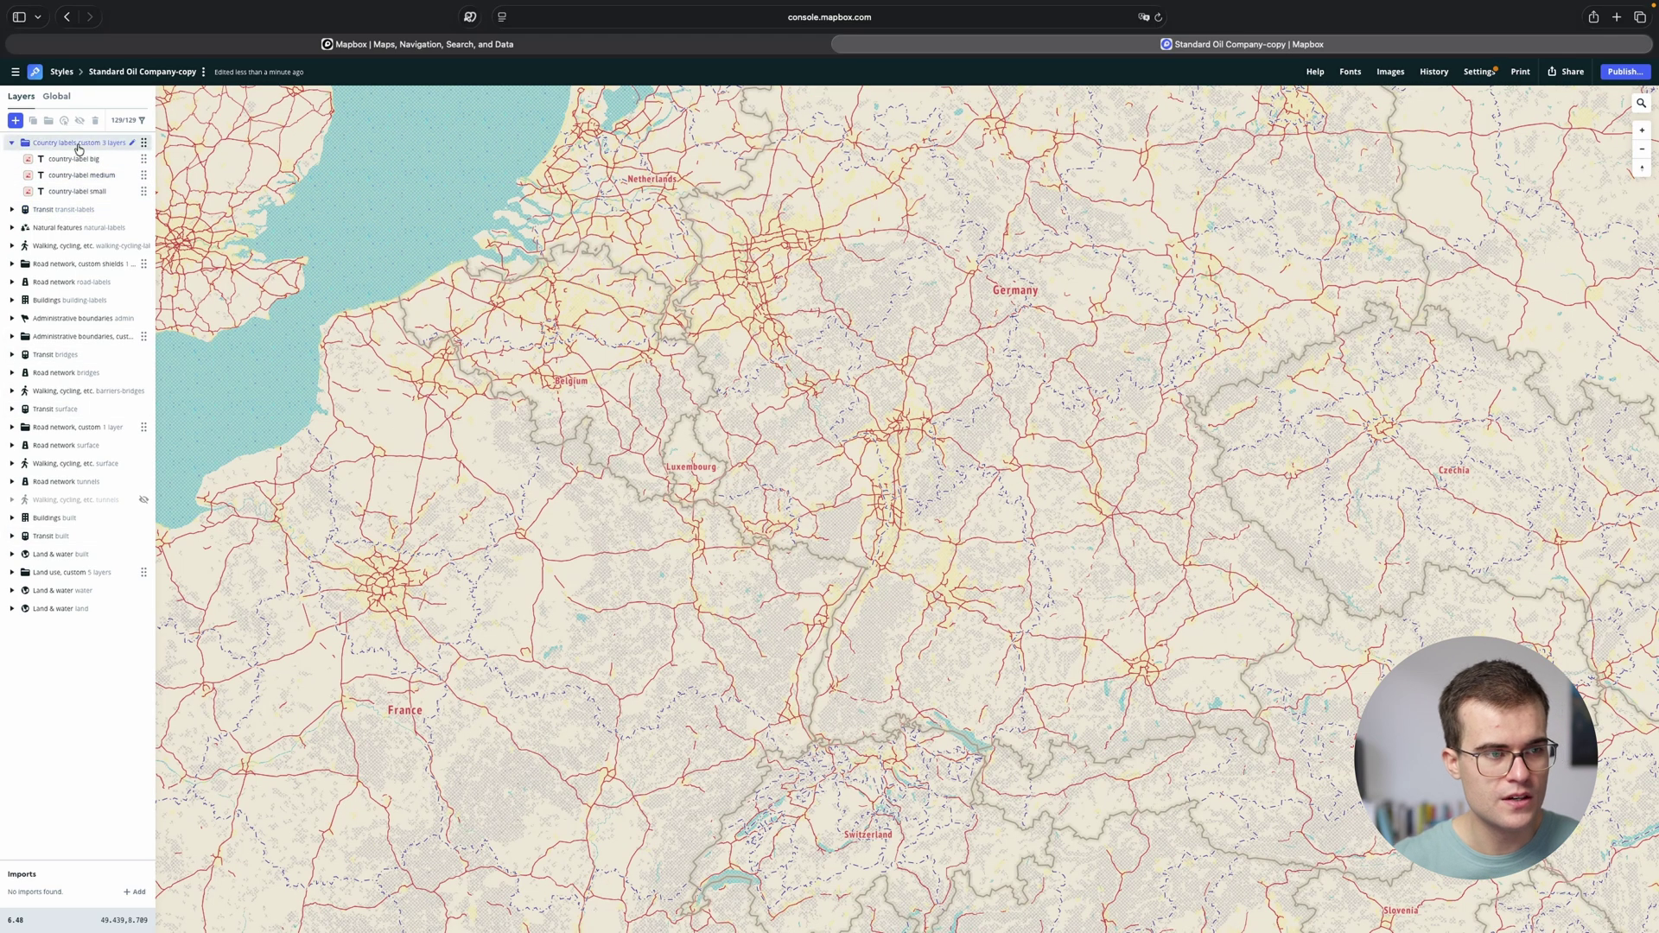
click(95, 121)
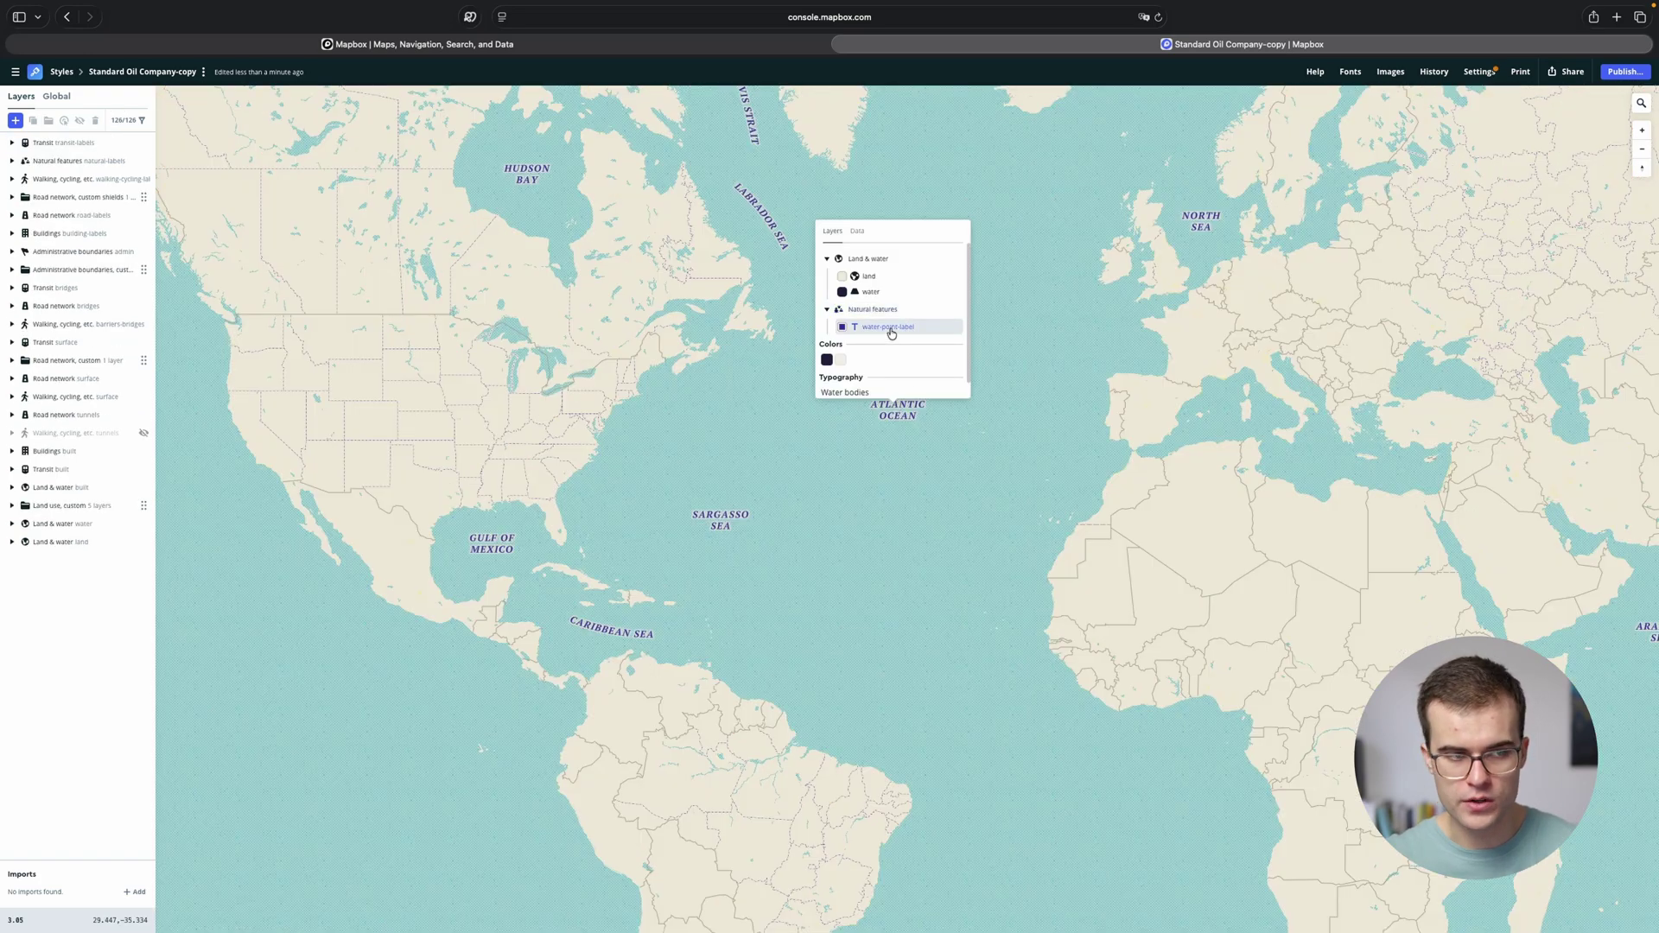
Remove the Natural features component, including water-line-label, and confirm.
click(12, 162)
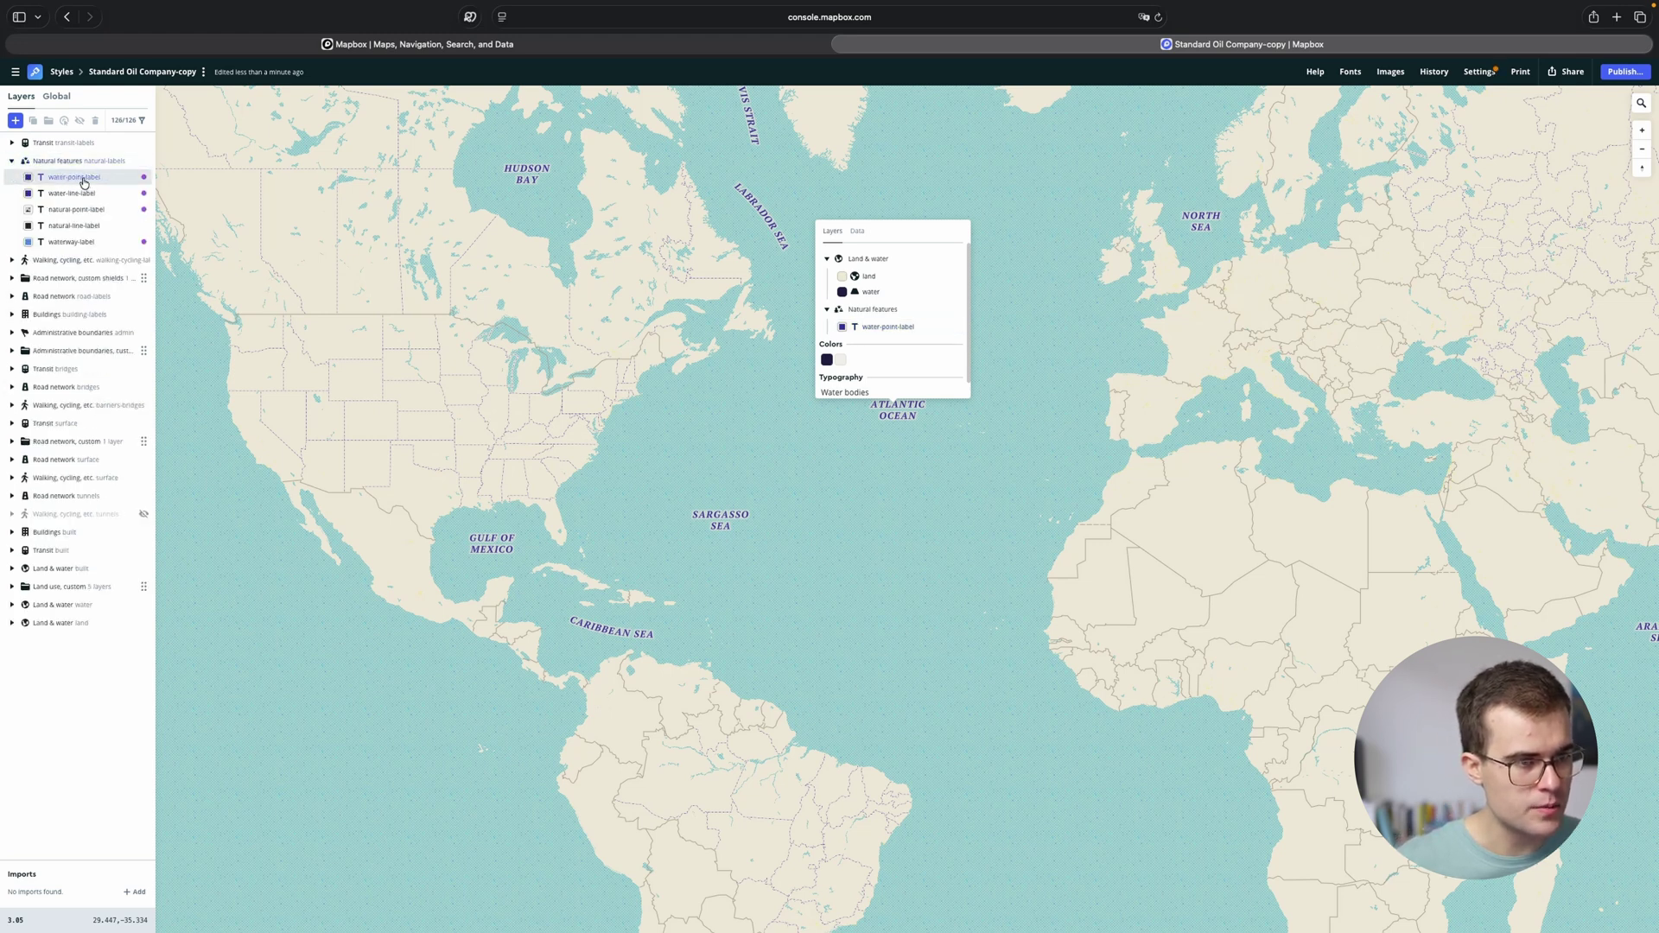
click(86, 194)
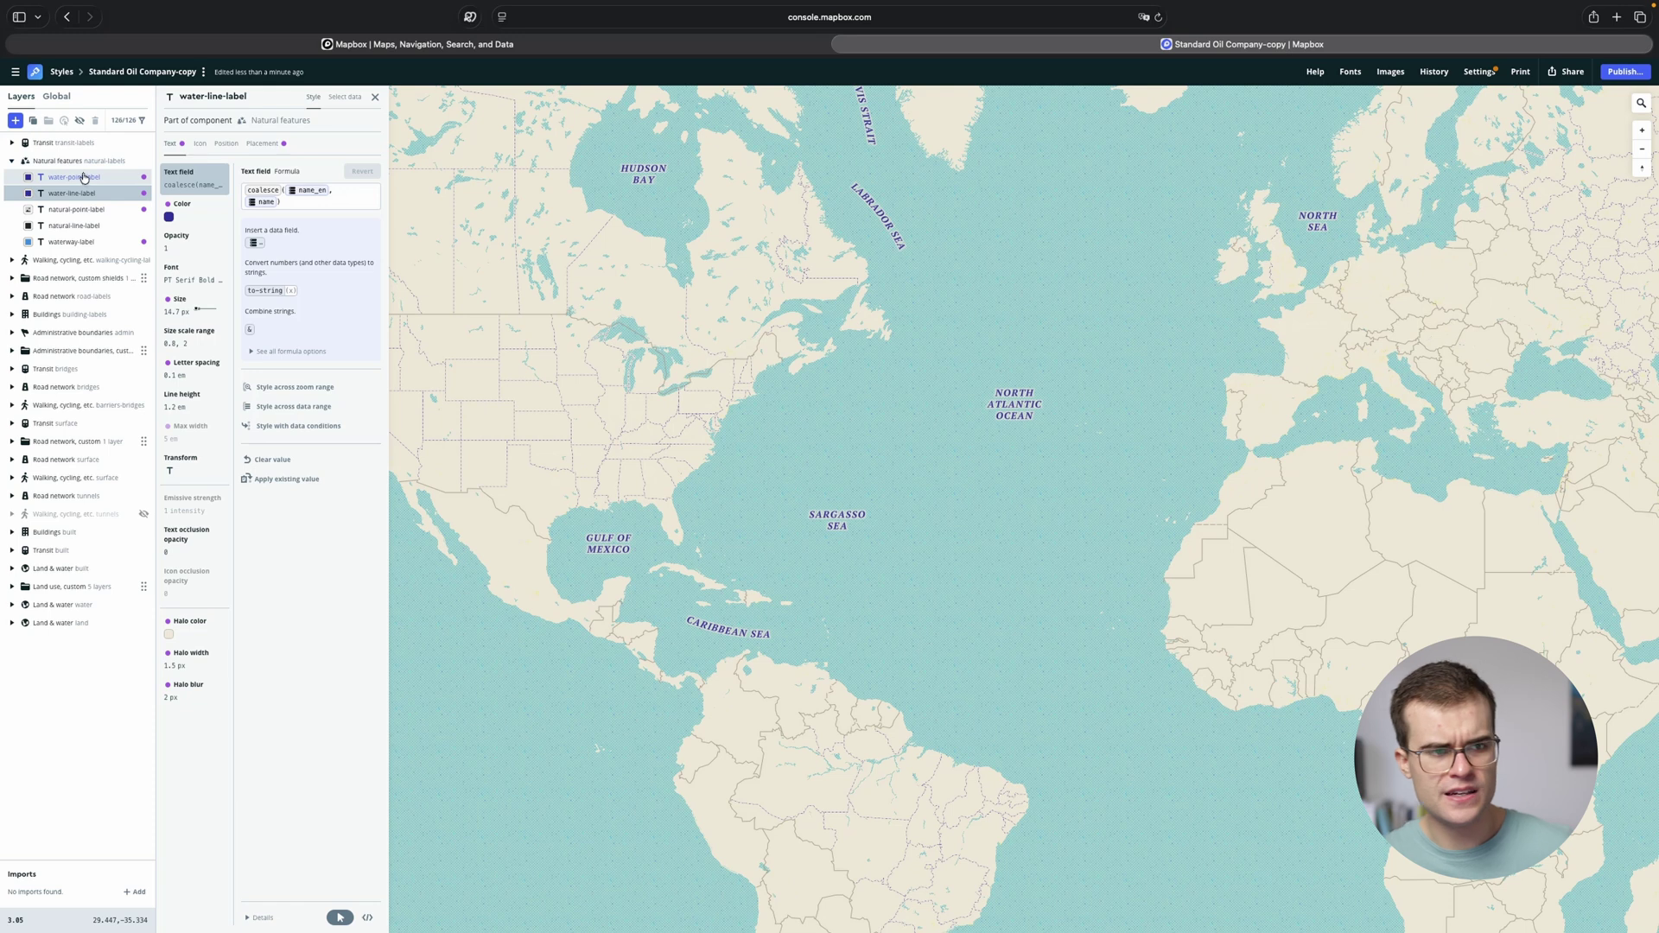
click(76, 162)
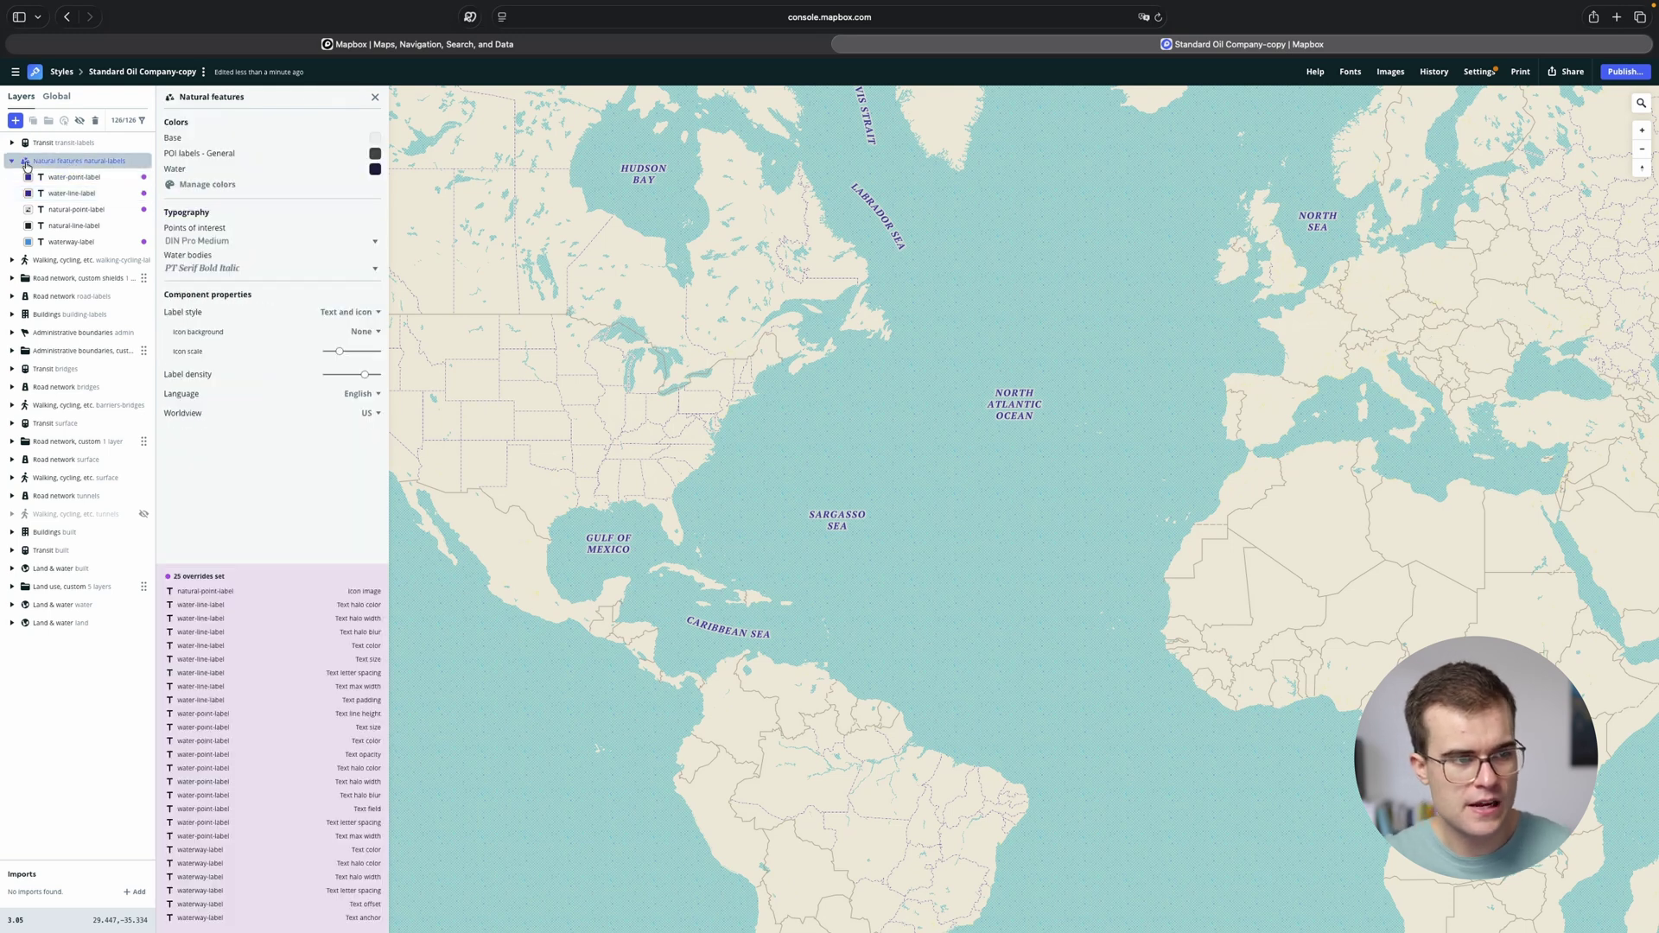
click(95, 122)
click(828, 393)
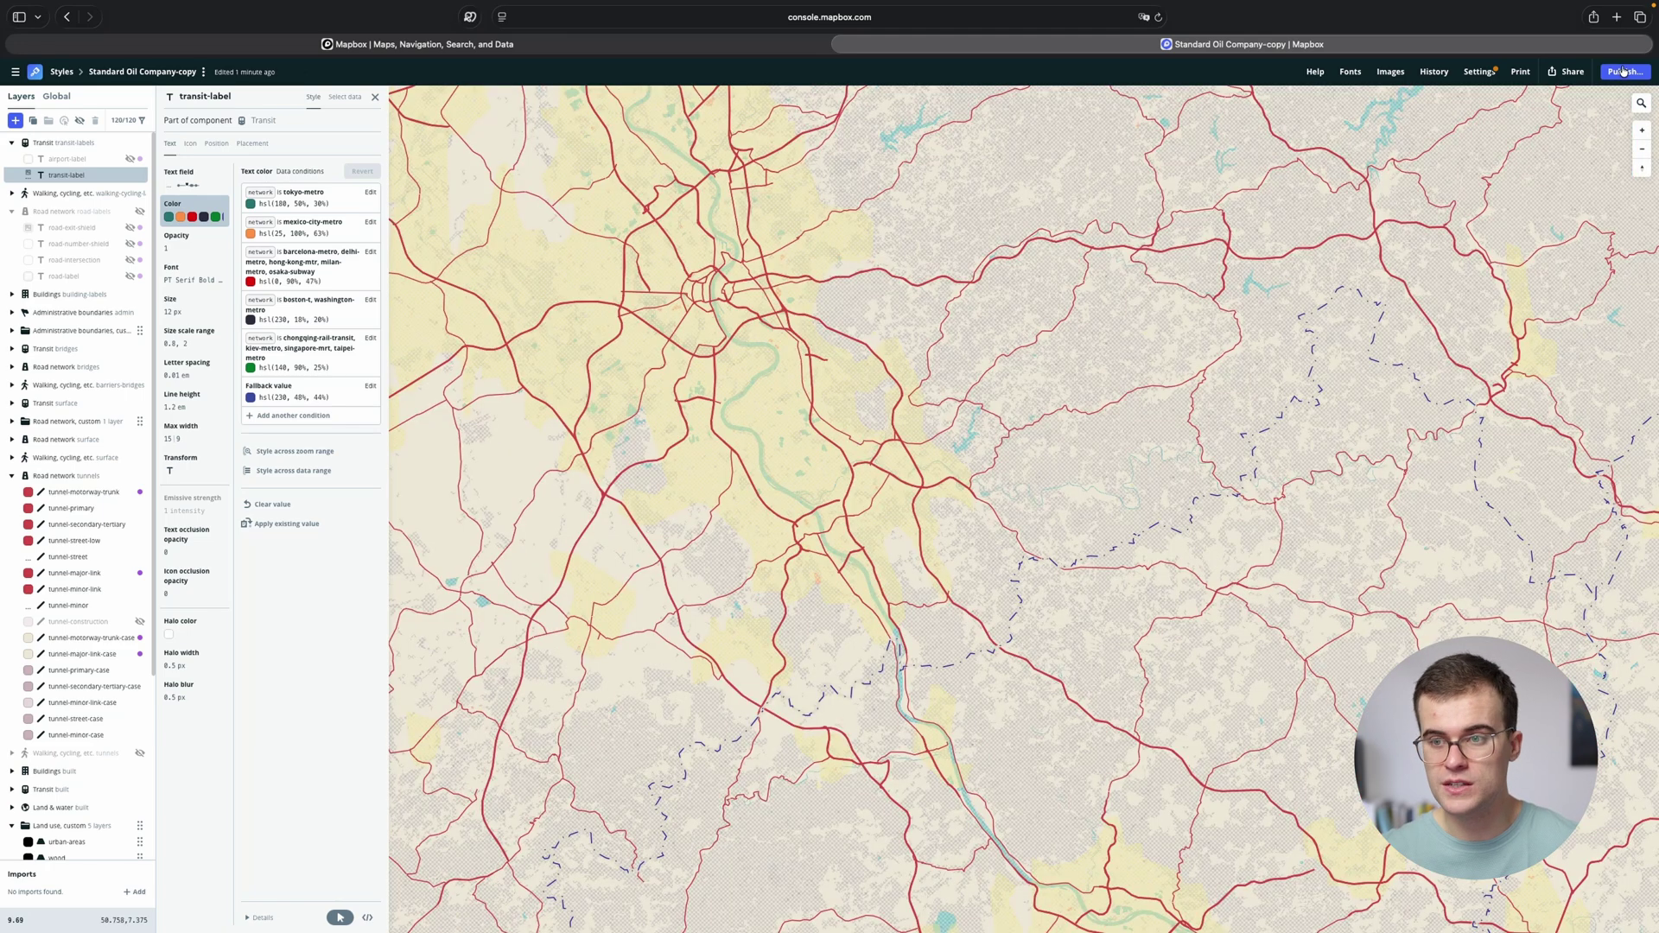
Publish the edited style to production and dismiss the success message.
click(1624, 72)
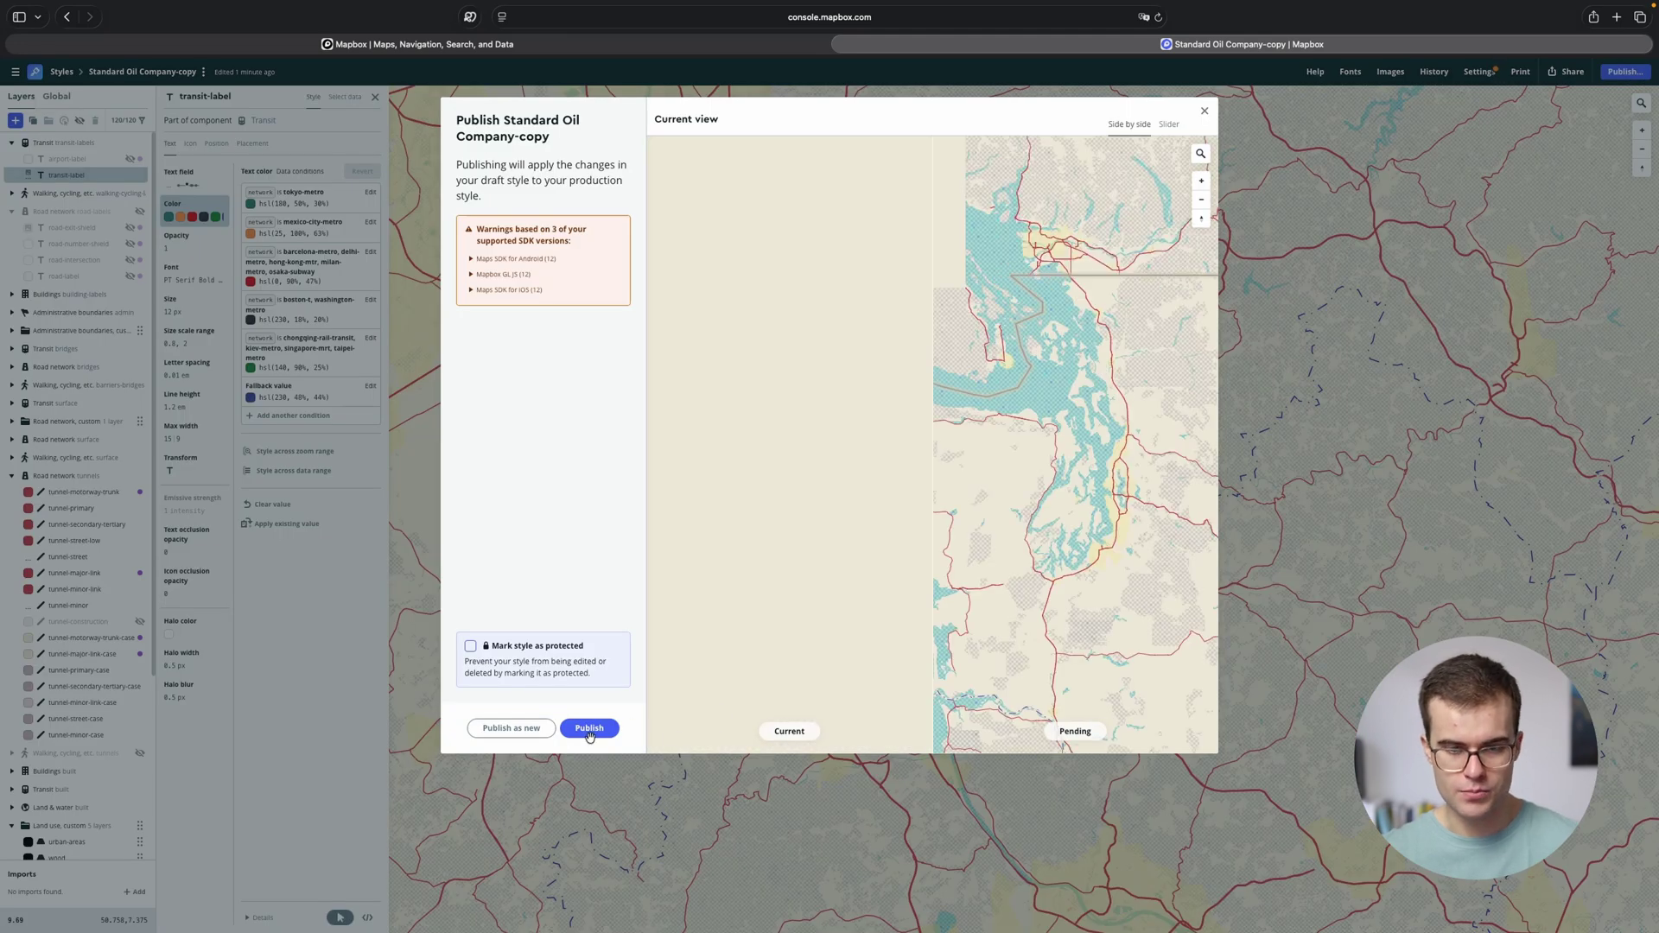
click(588, 728)
click(827, 313)
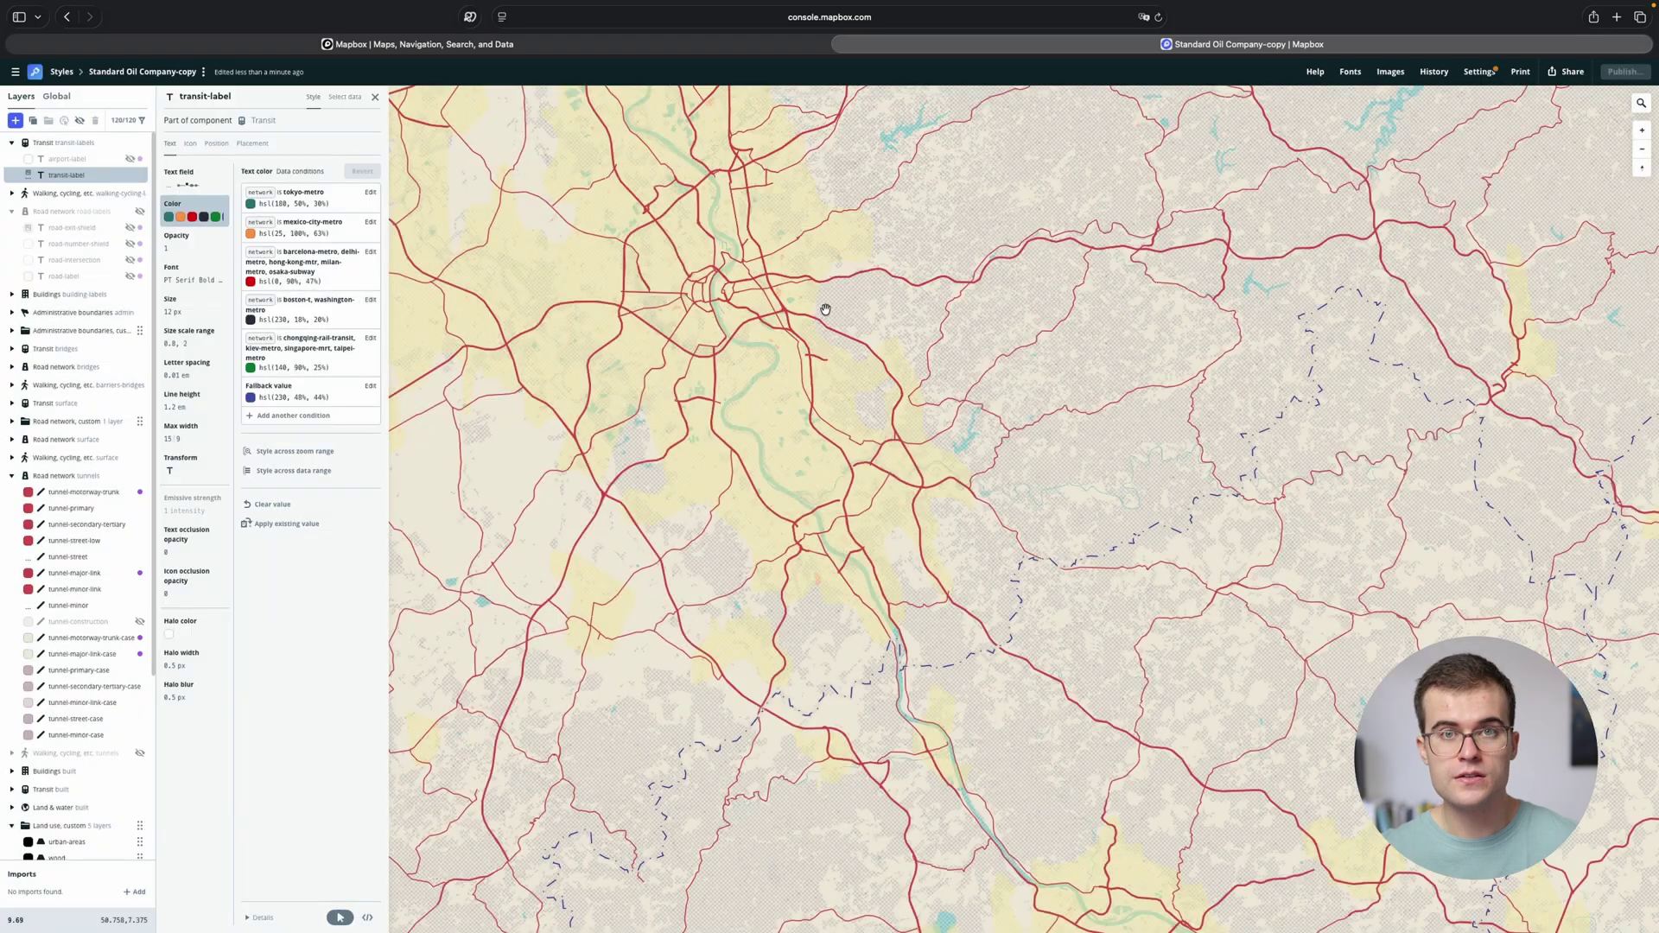
Open Share and select the CARTO third-party integration under Developer resources.
click(1570, 77)
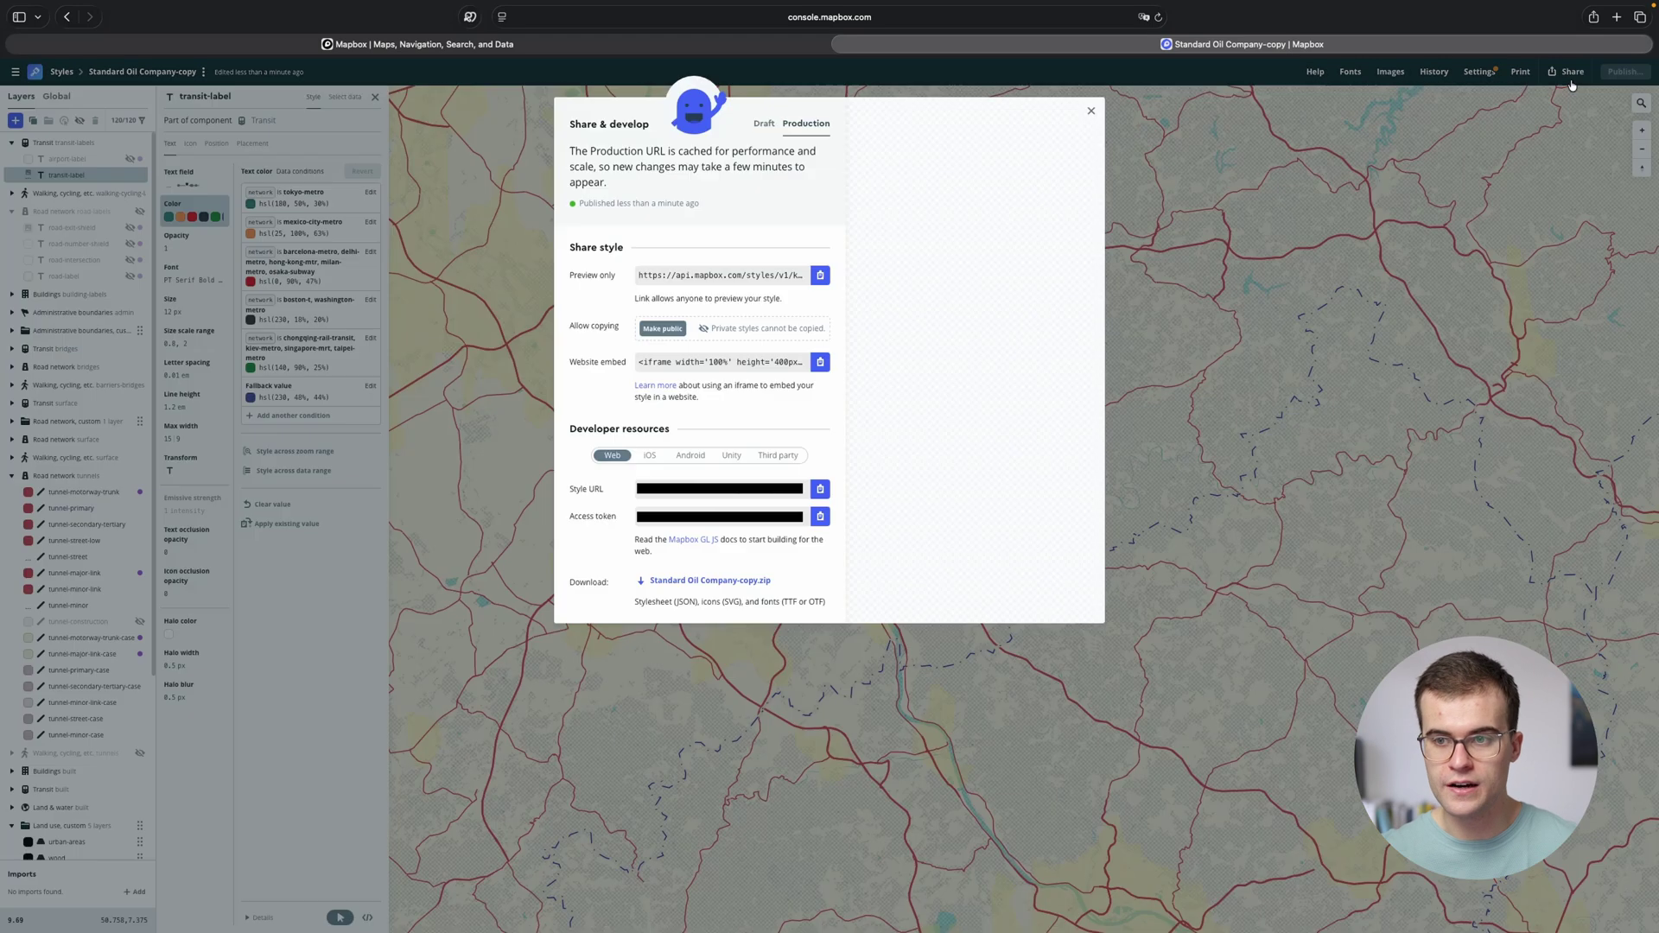
click(777, 455)
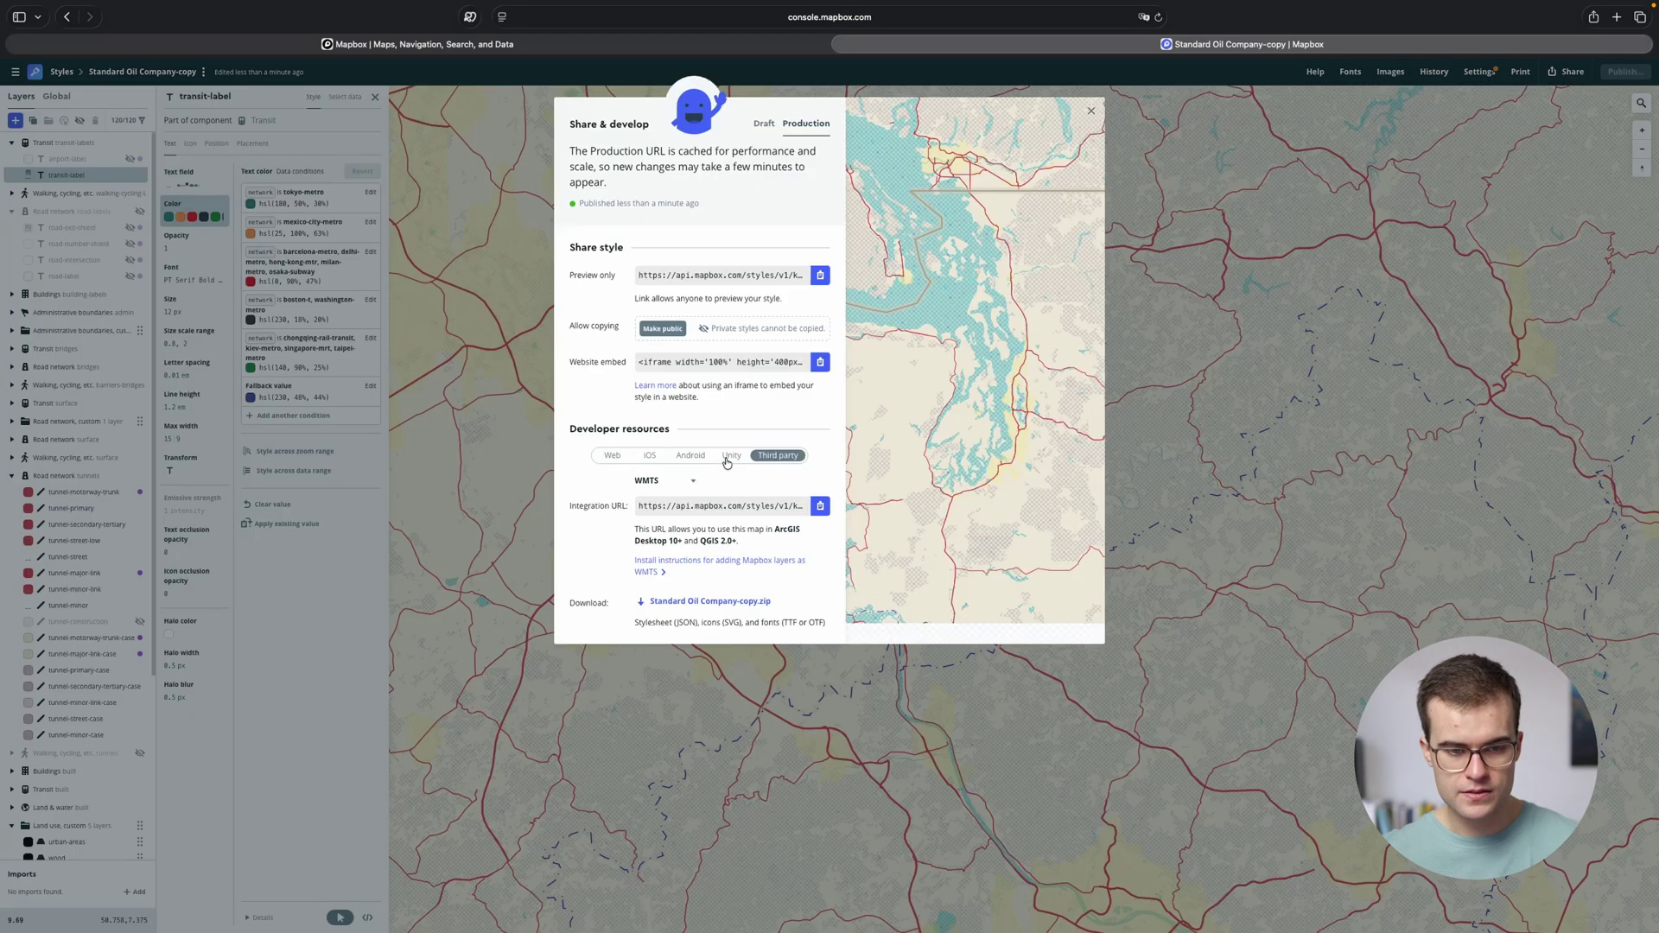
click(663, 482)
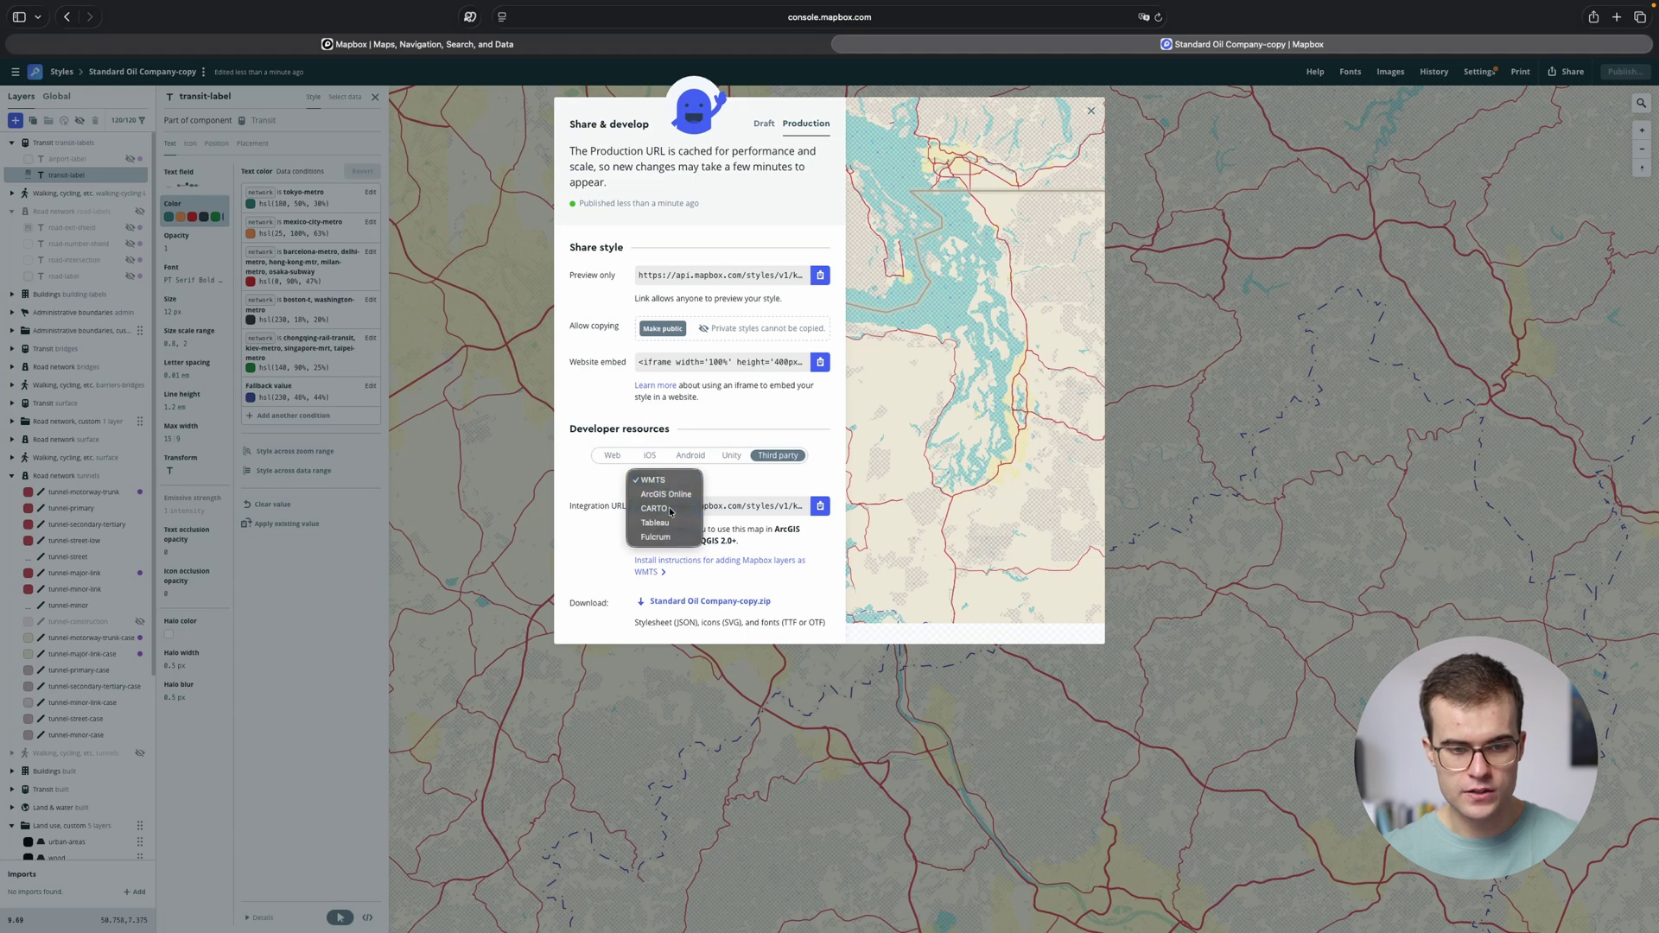
click(635, 508)
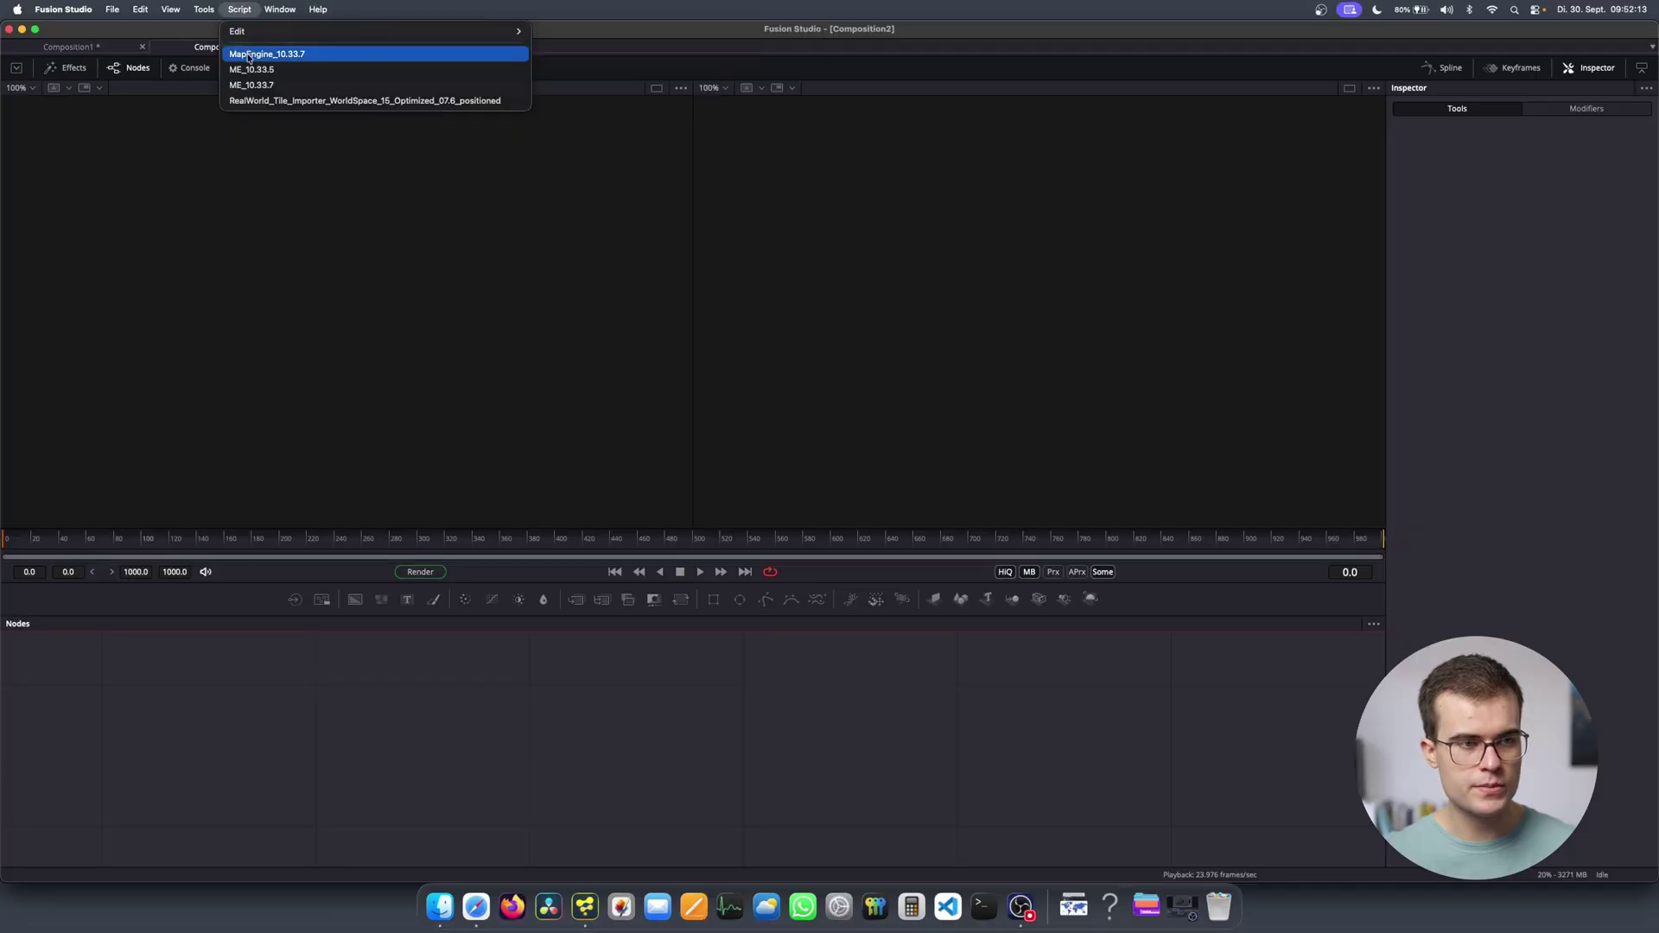
In Map Engine, add the Mapbox URL as map style 'Mapbox Custom Oil' with 512-pixel tiles.
click(250, 53)
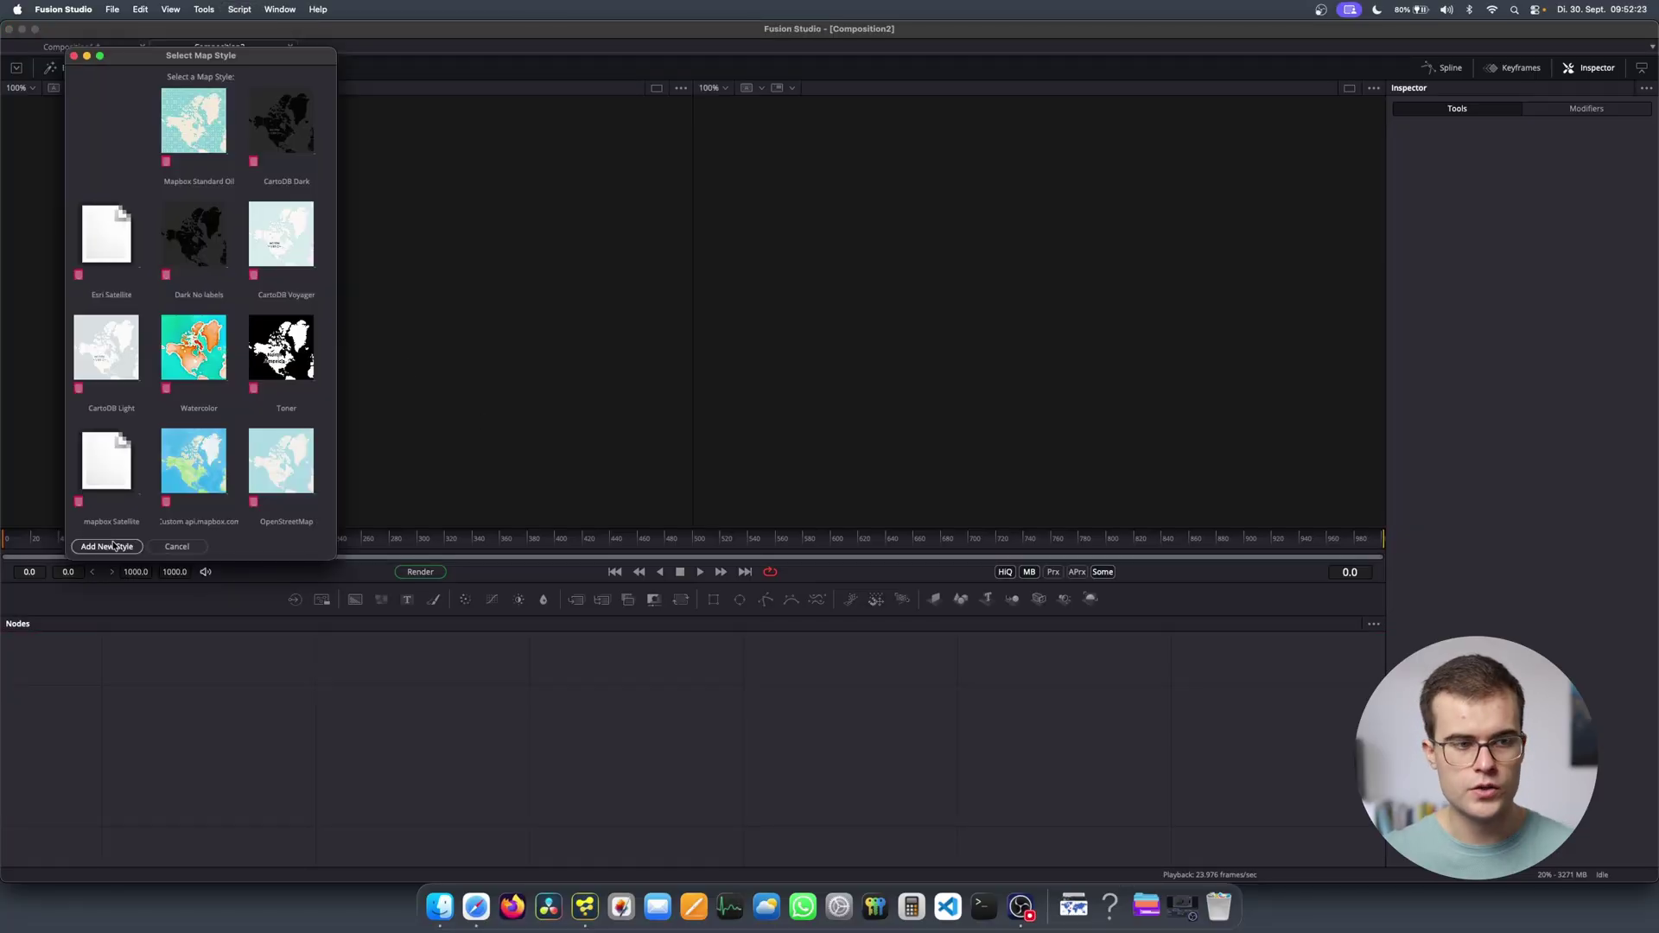
click(113, 547)
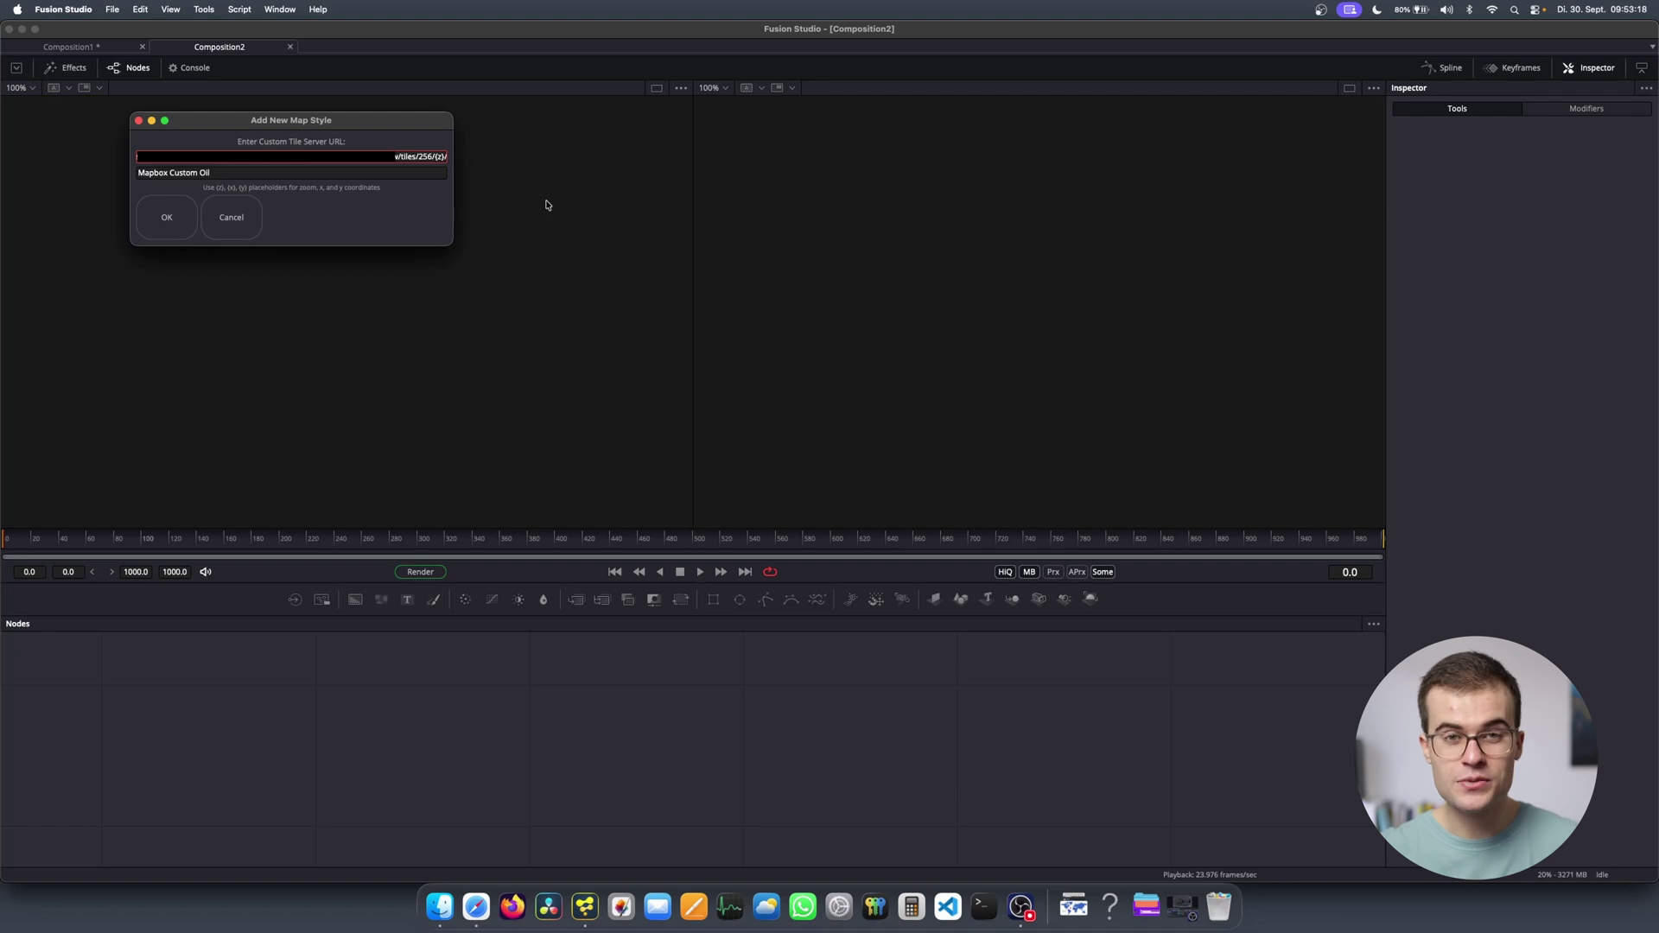
key(BackSpace)
key(BackSpace)
text(512)
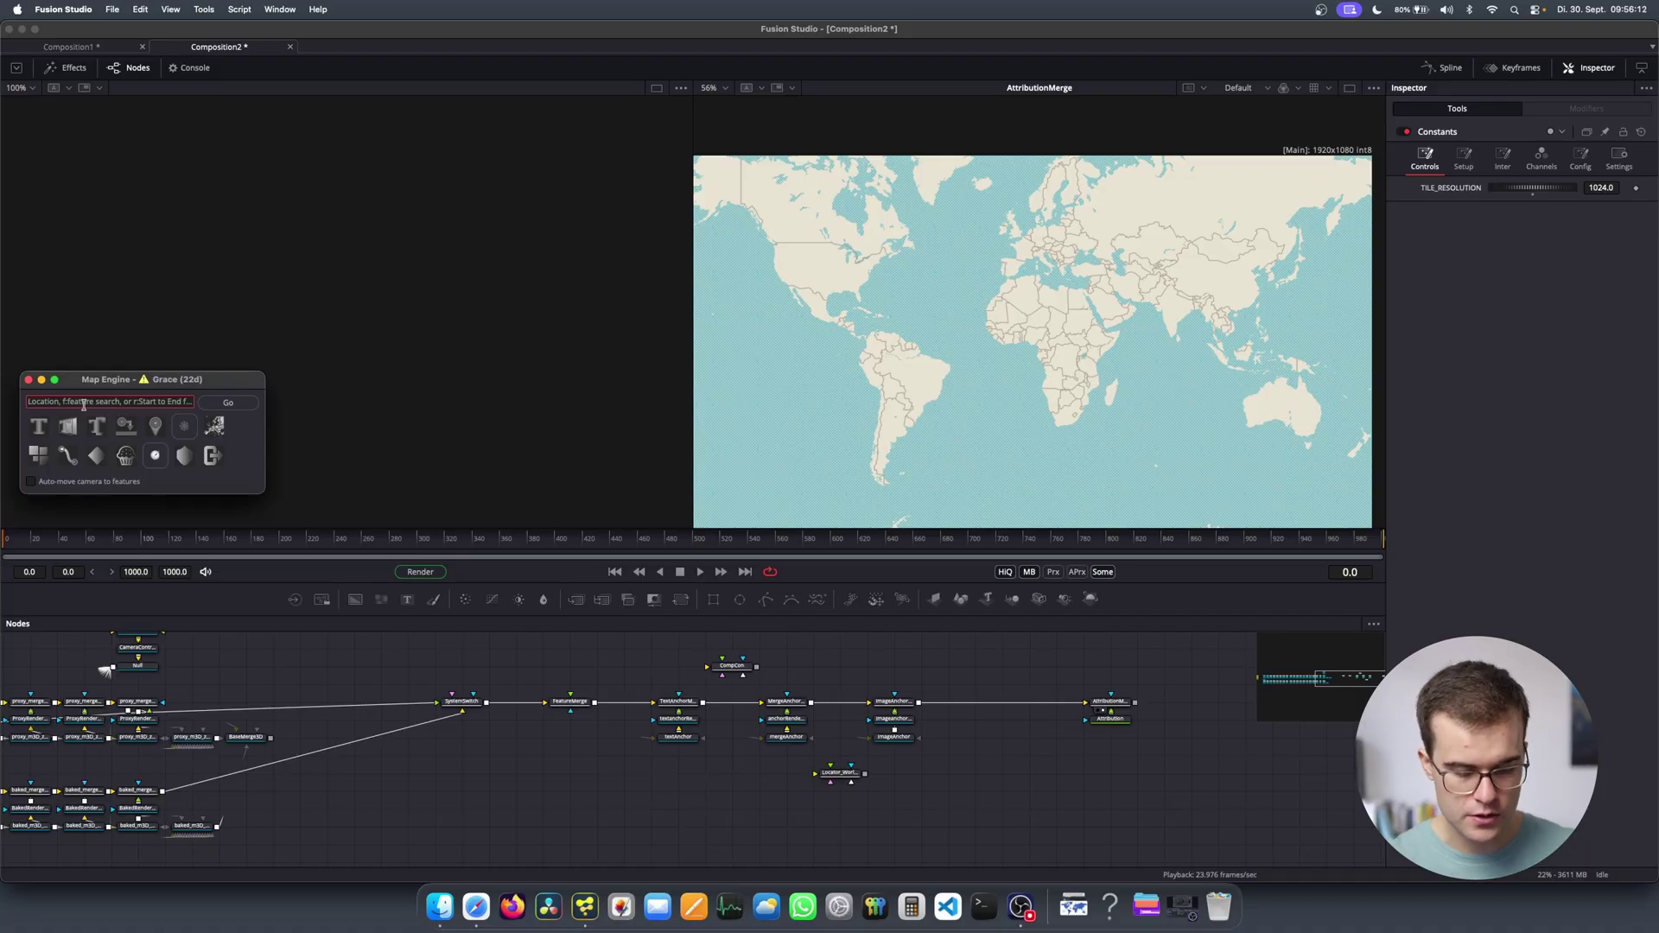
click(83, 402)
Fly the map to the USA, then nudge it east (D-Pad right 10) and zoom 1.1X.
text(US)
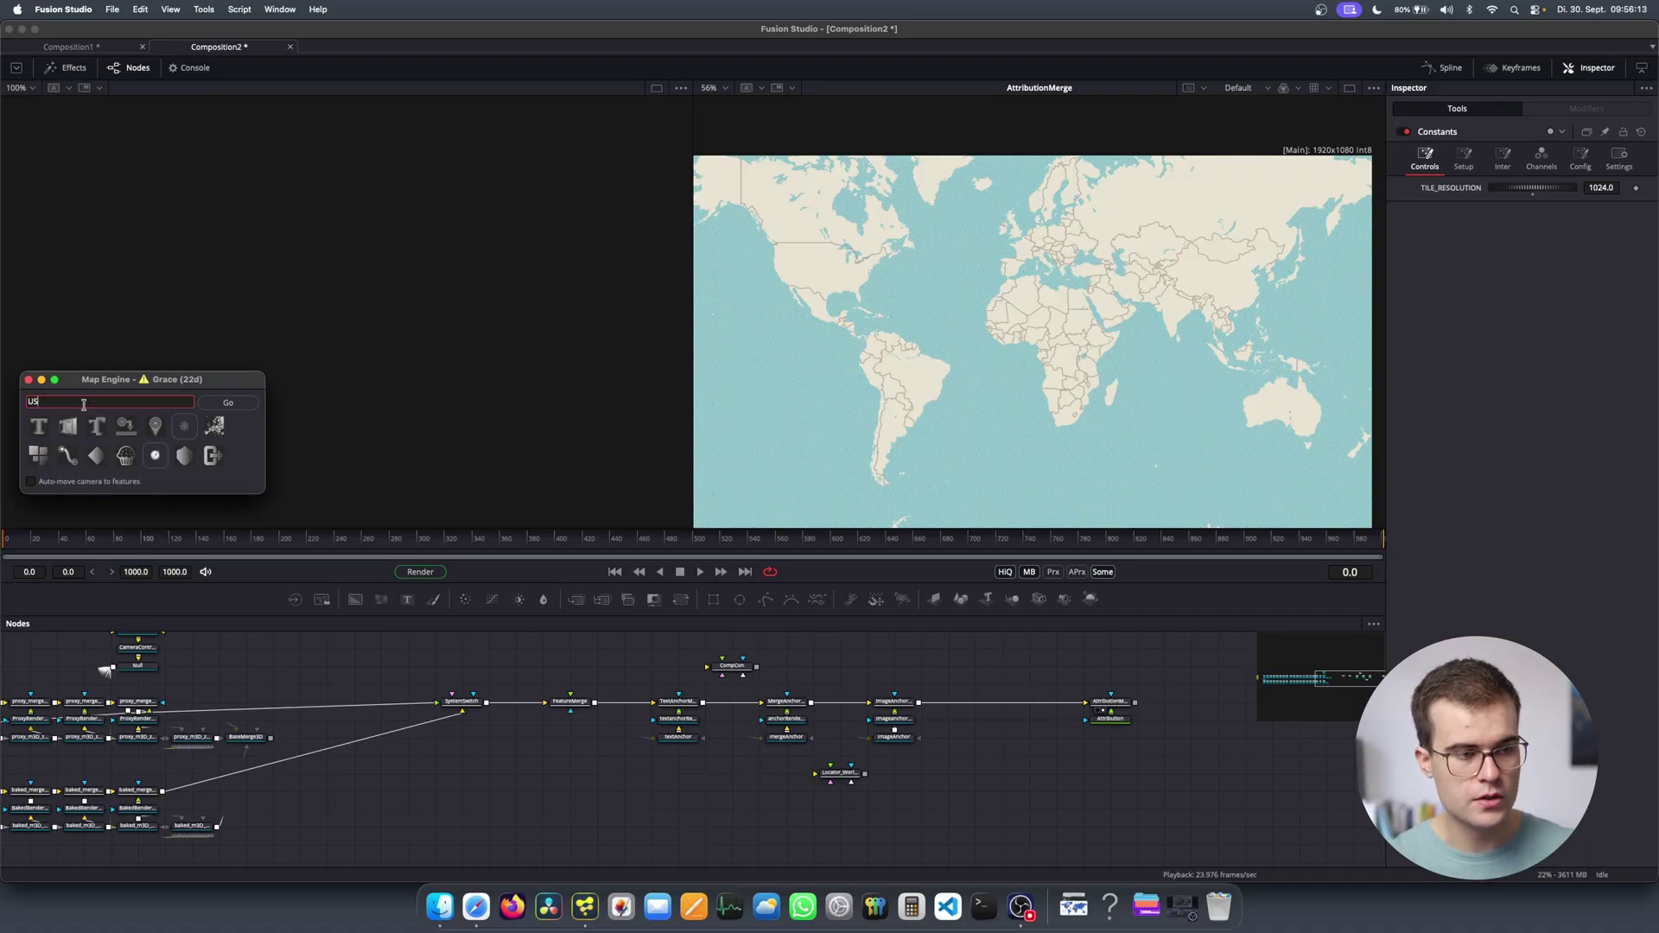
text(A)
click(228, 403)
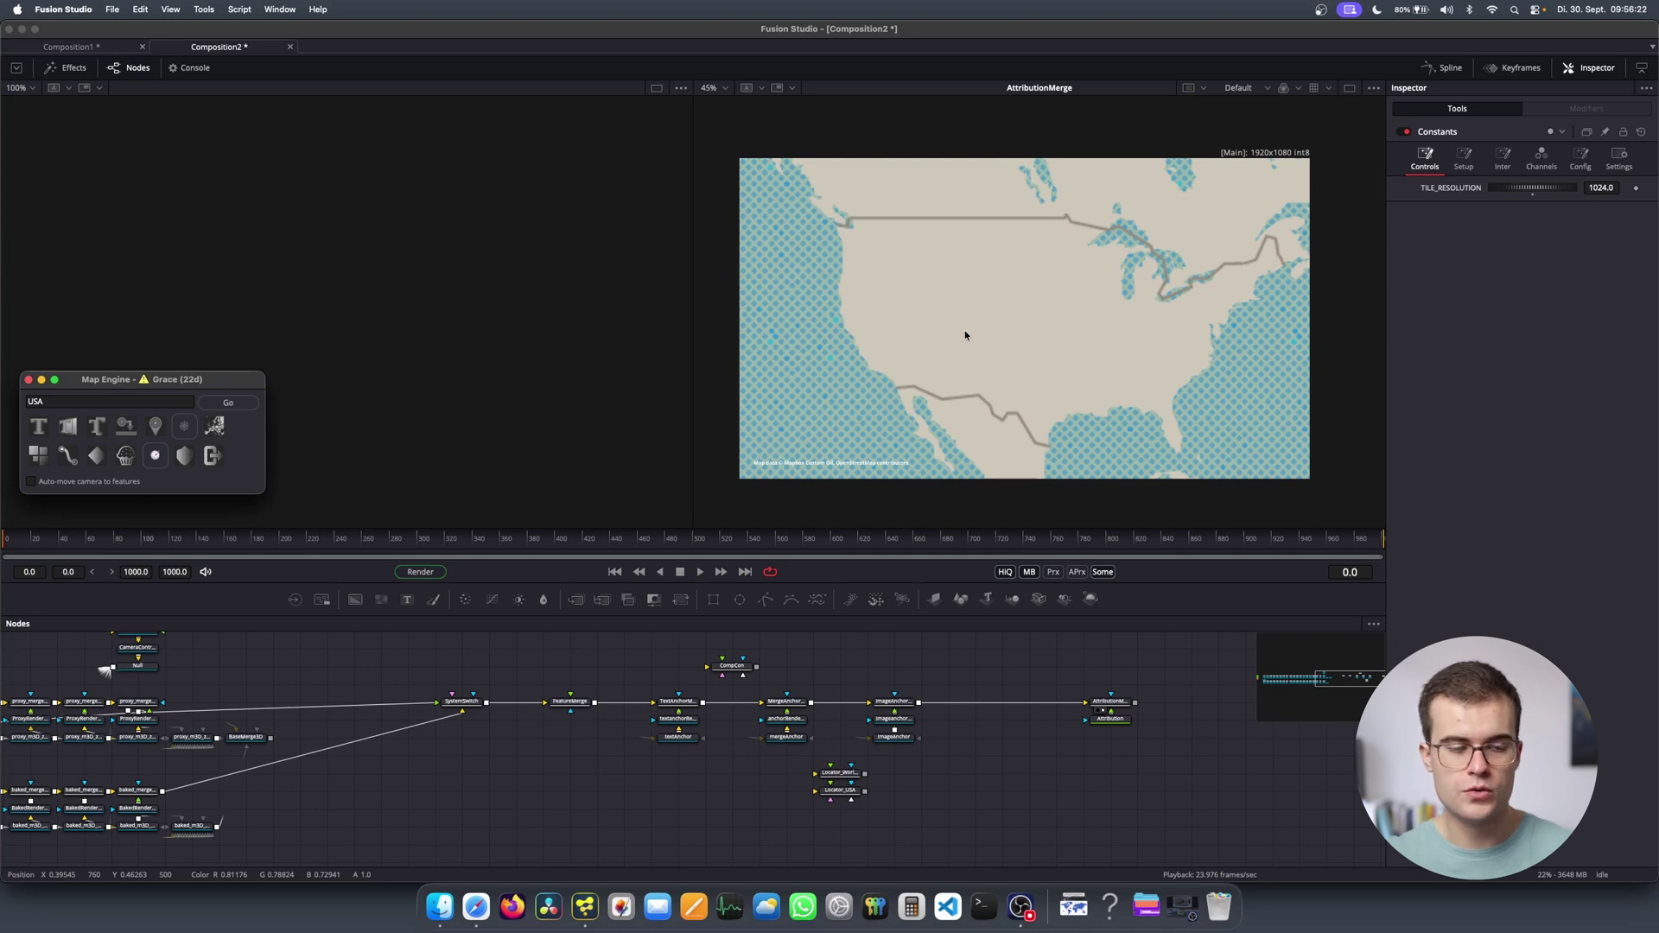
click(155, 455)
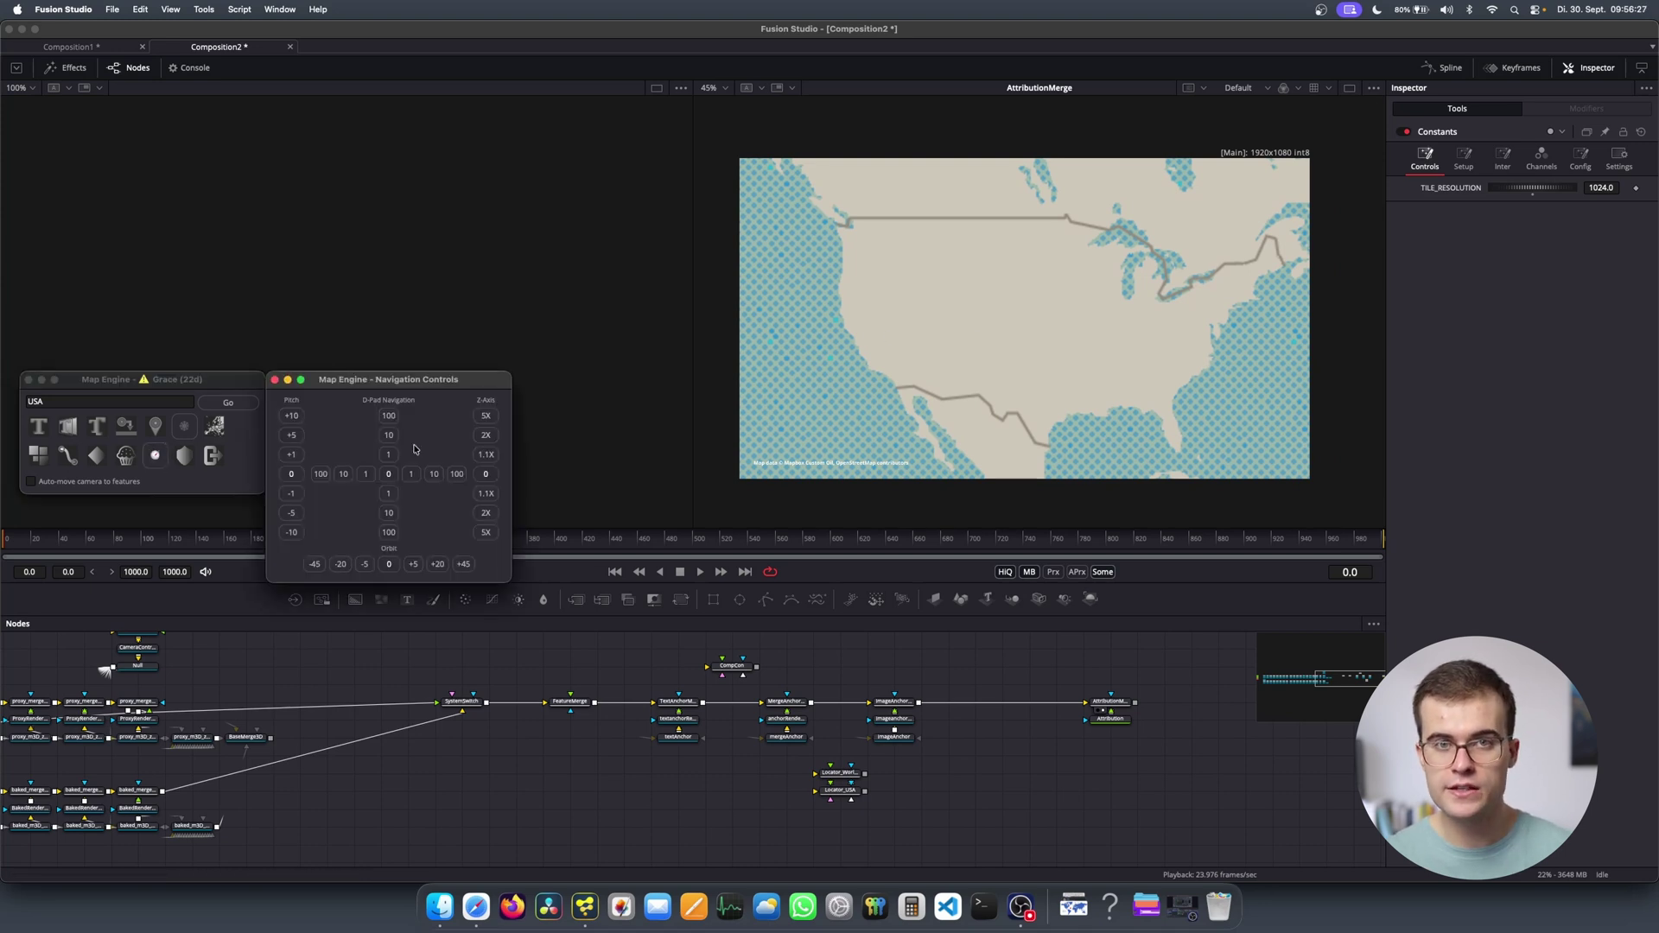
click(431, 475)
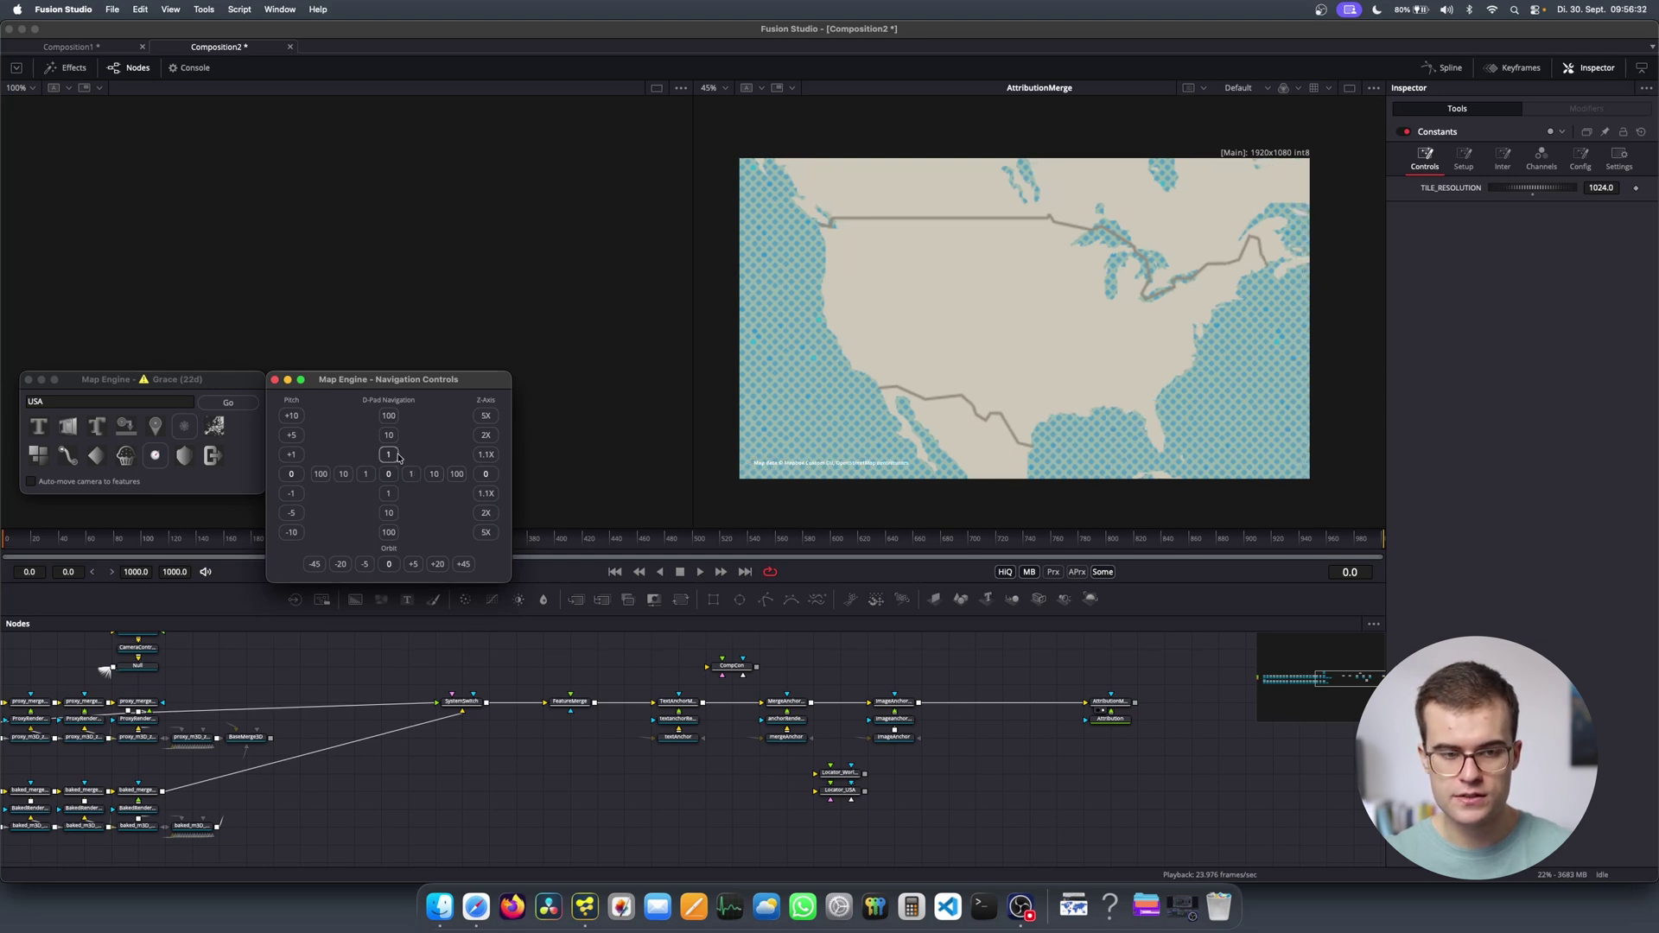
click(491, 458)
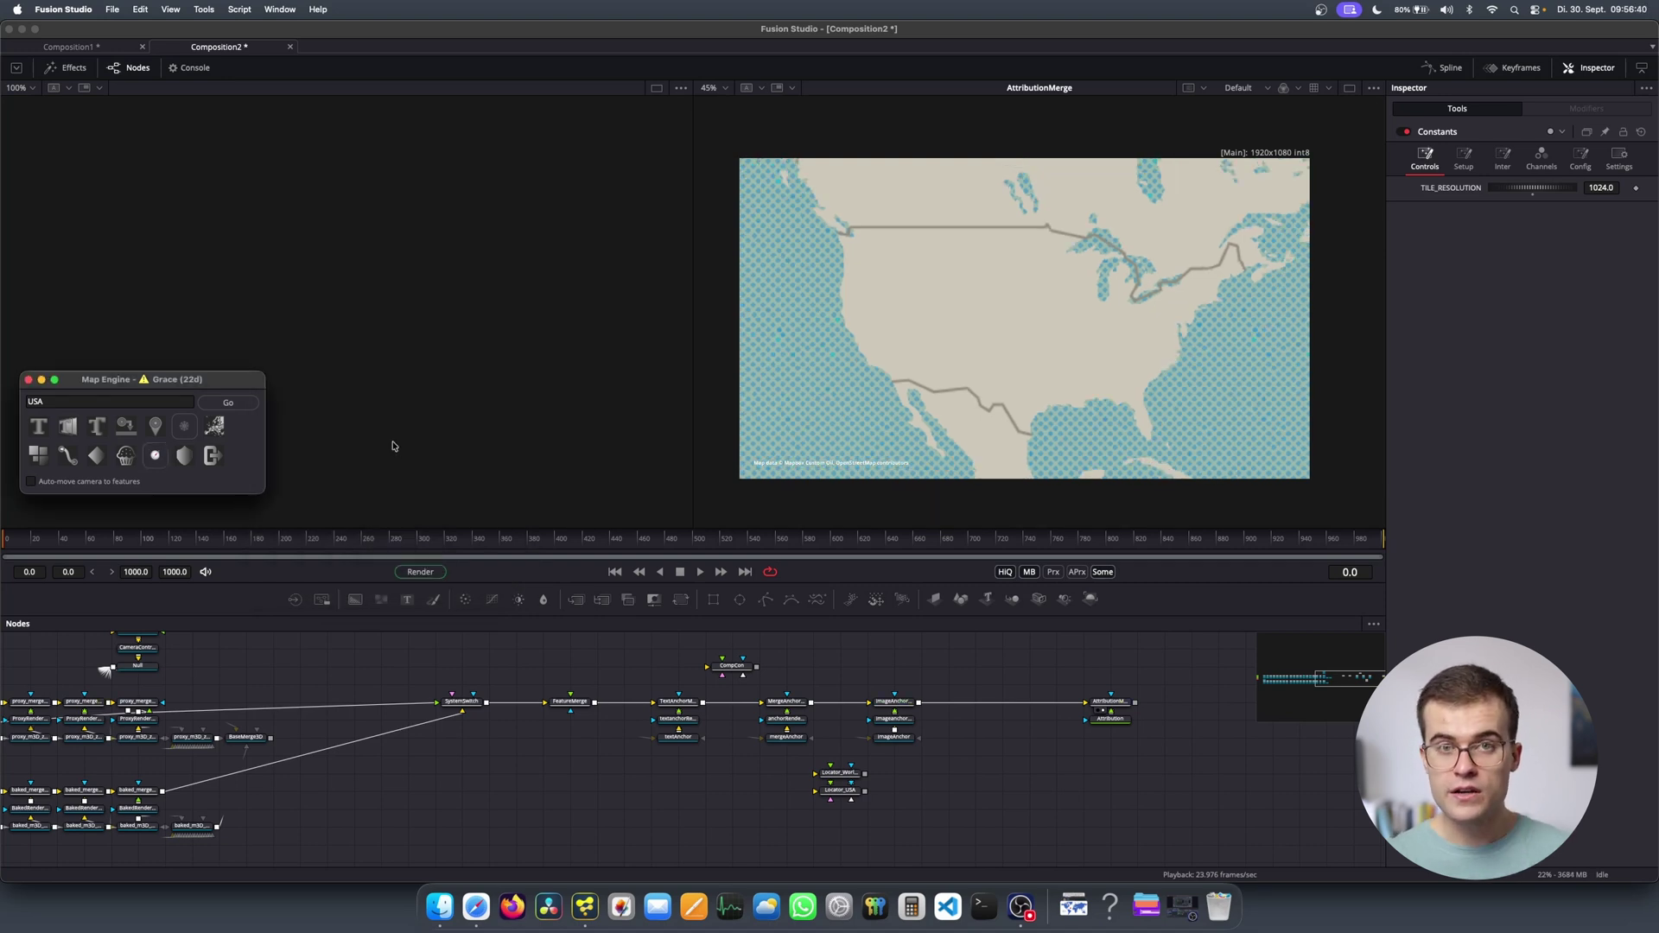
Select the CompCon node, move the playhead to frame 100 and select the USA search text.
click(98, 462)
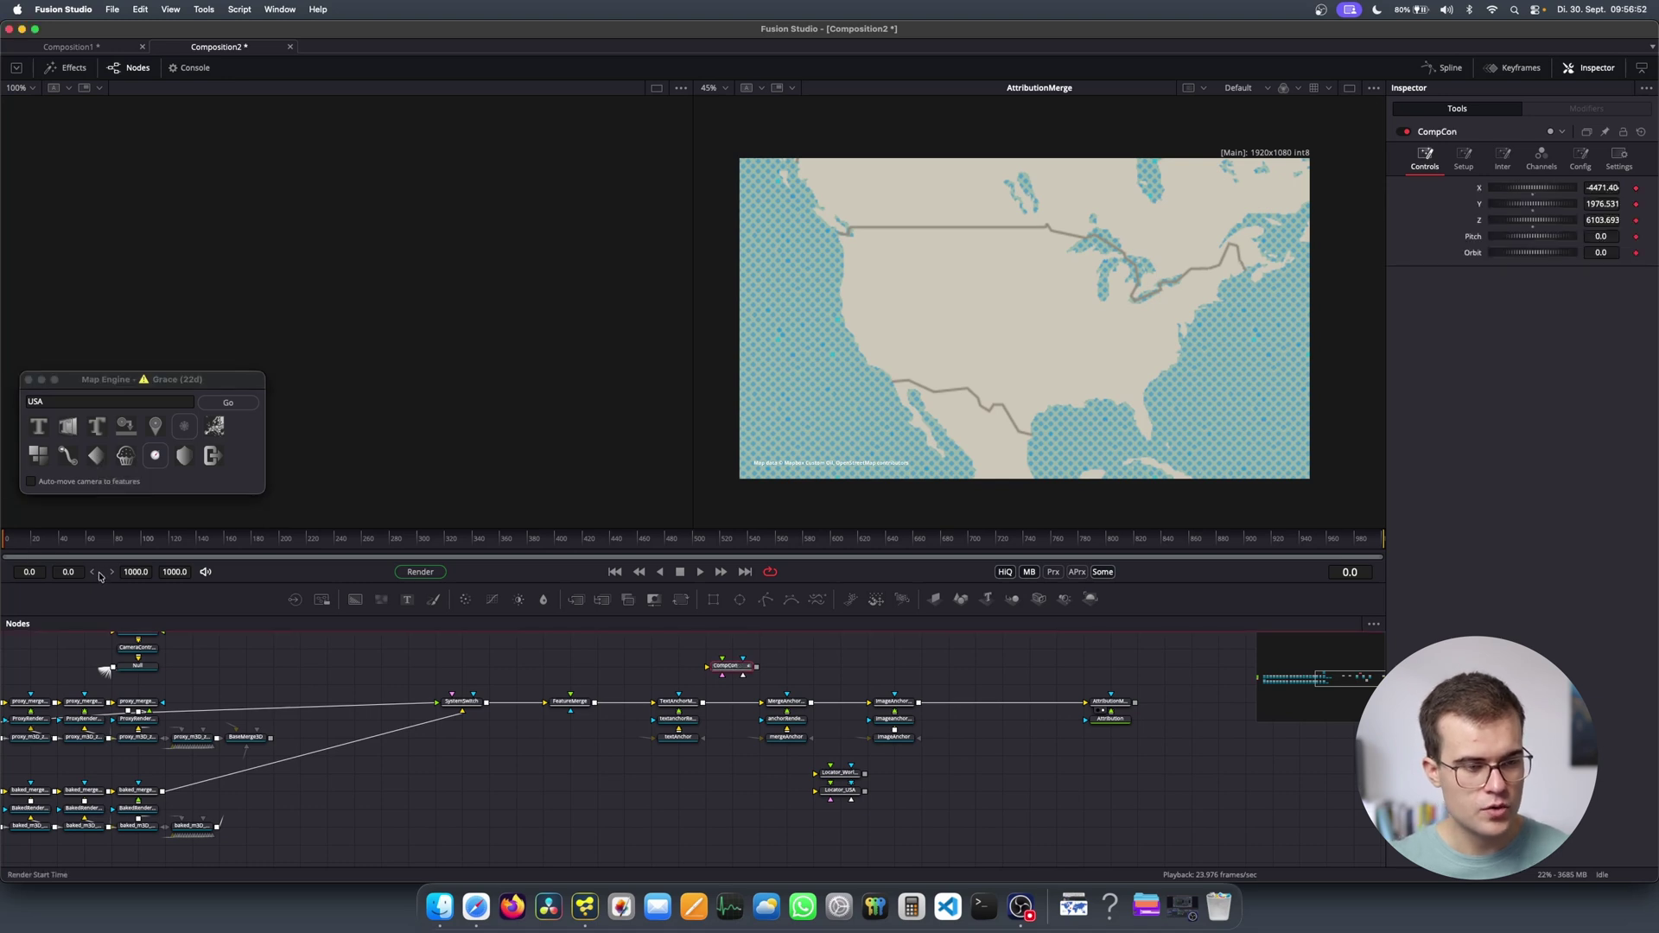
drag(112, 540, 142, 544)
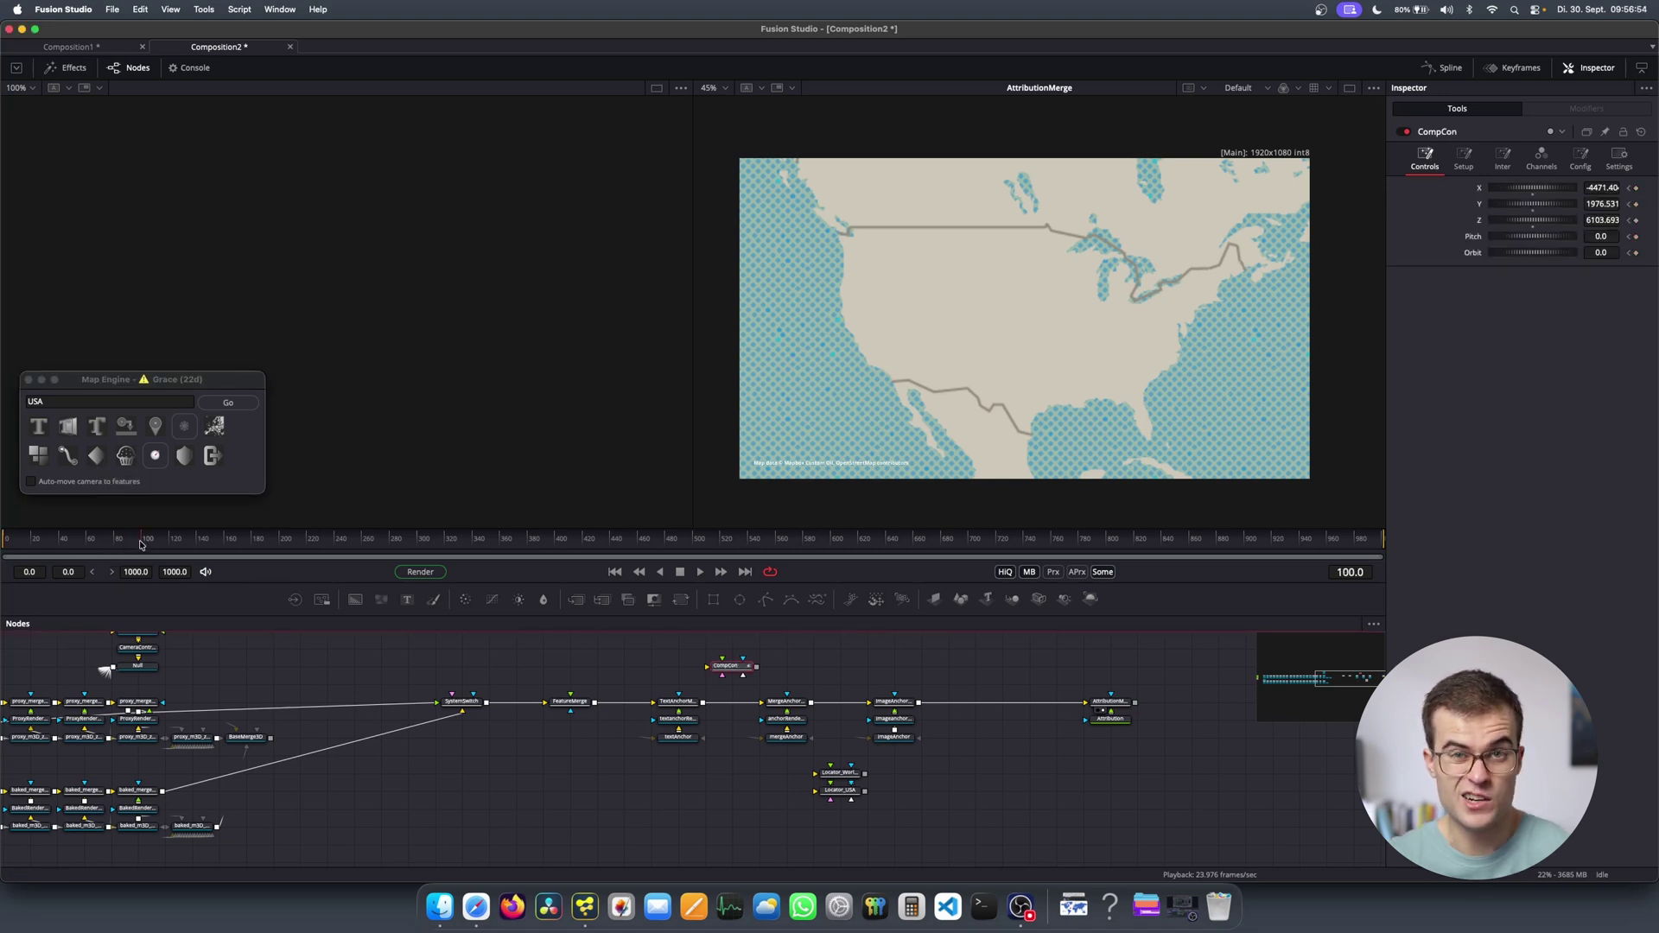
drag(48, 400, 10, 402)
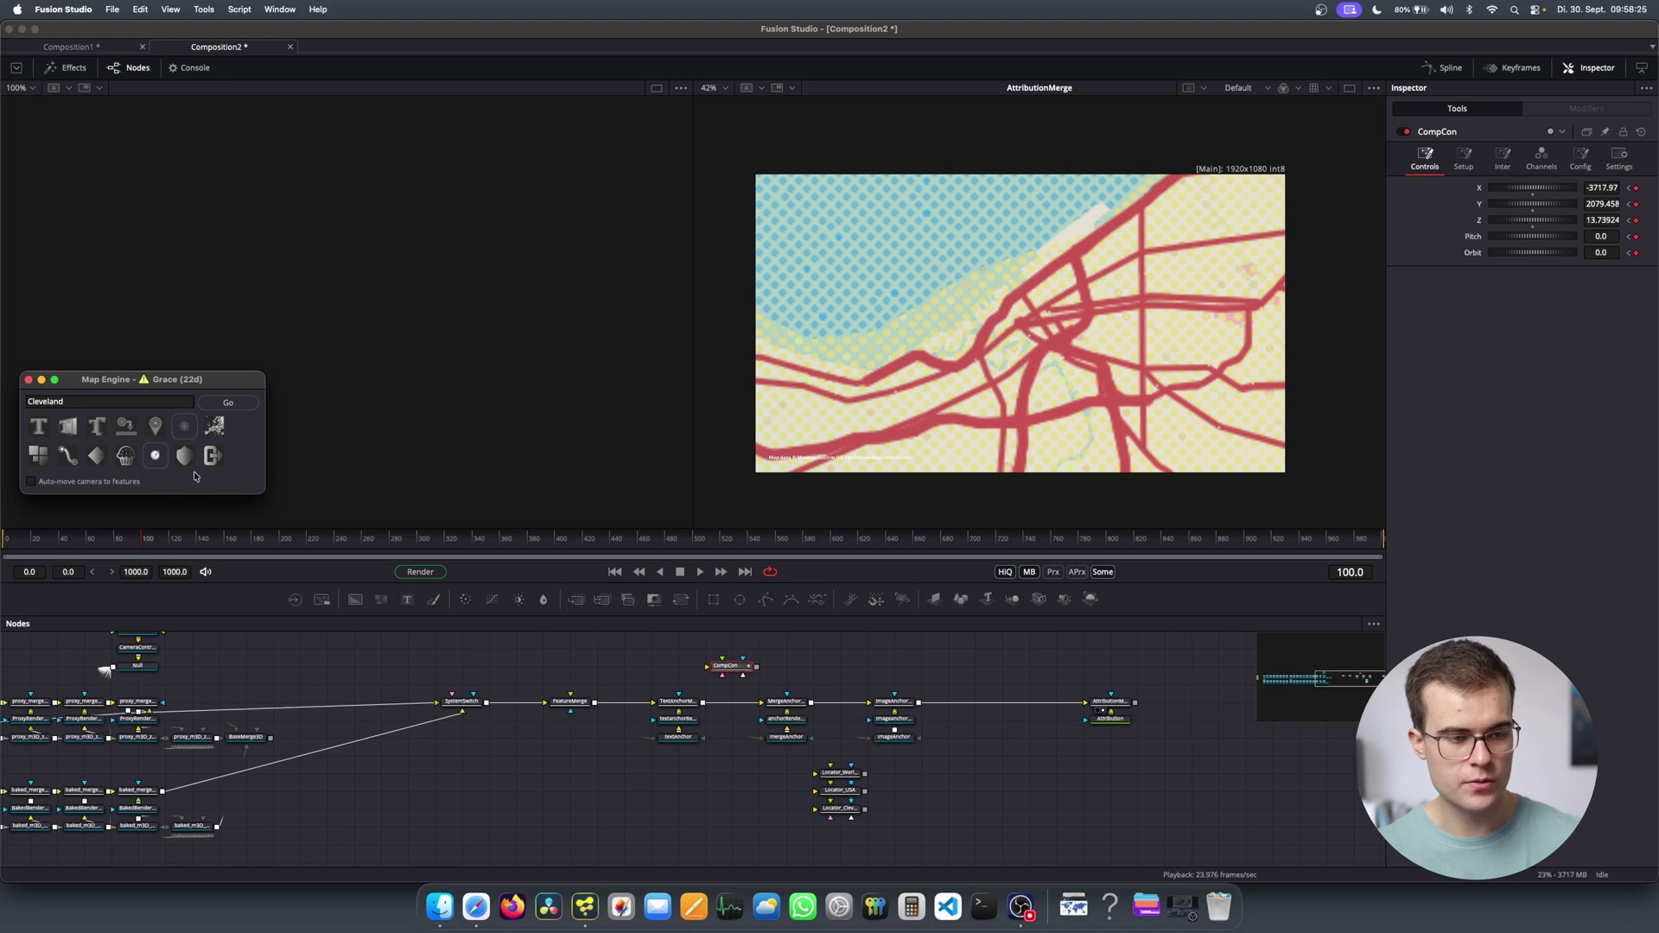
Tilt the Cleveland close-up to a pitch of 60 using Pitch +10.
click(155, 456)
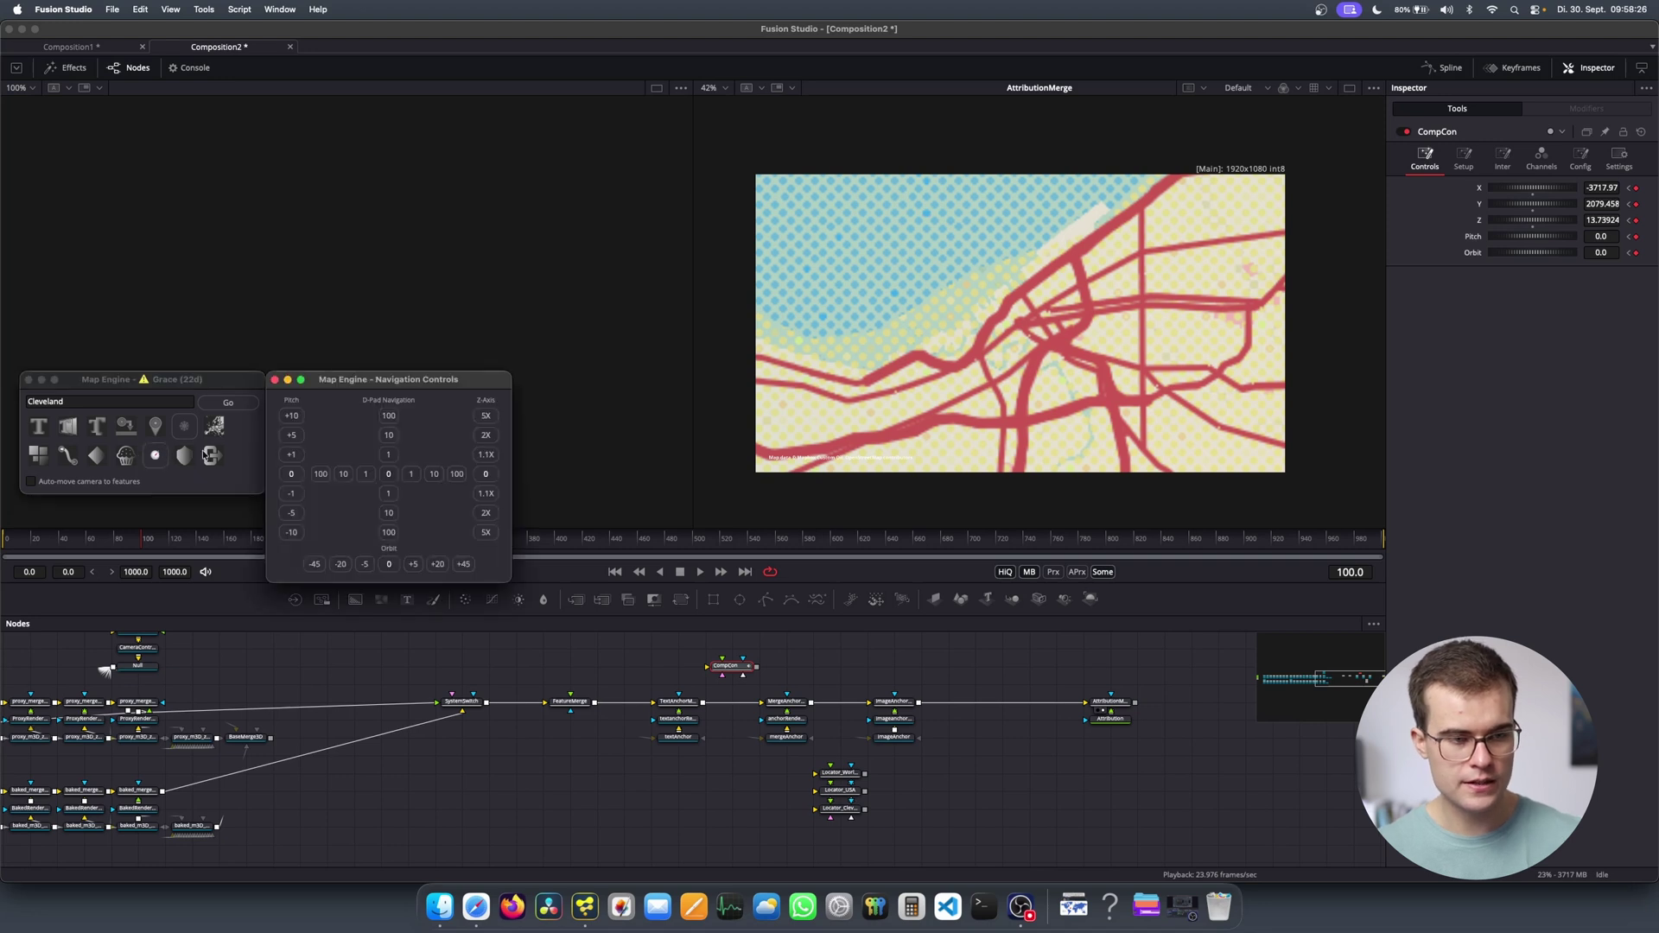
click(292, 416)
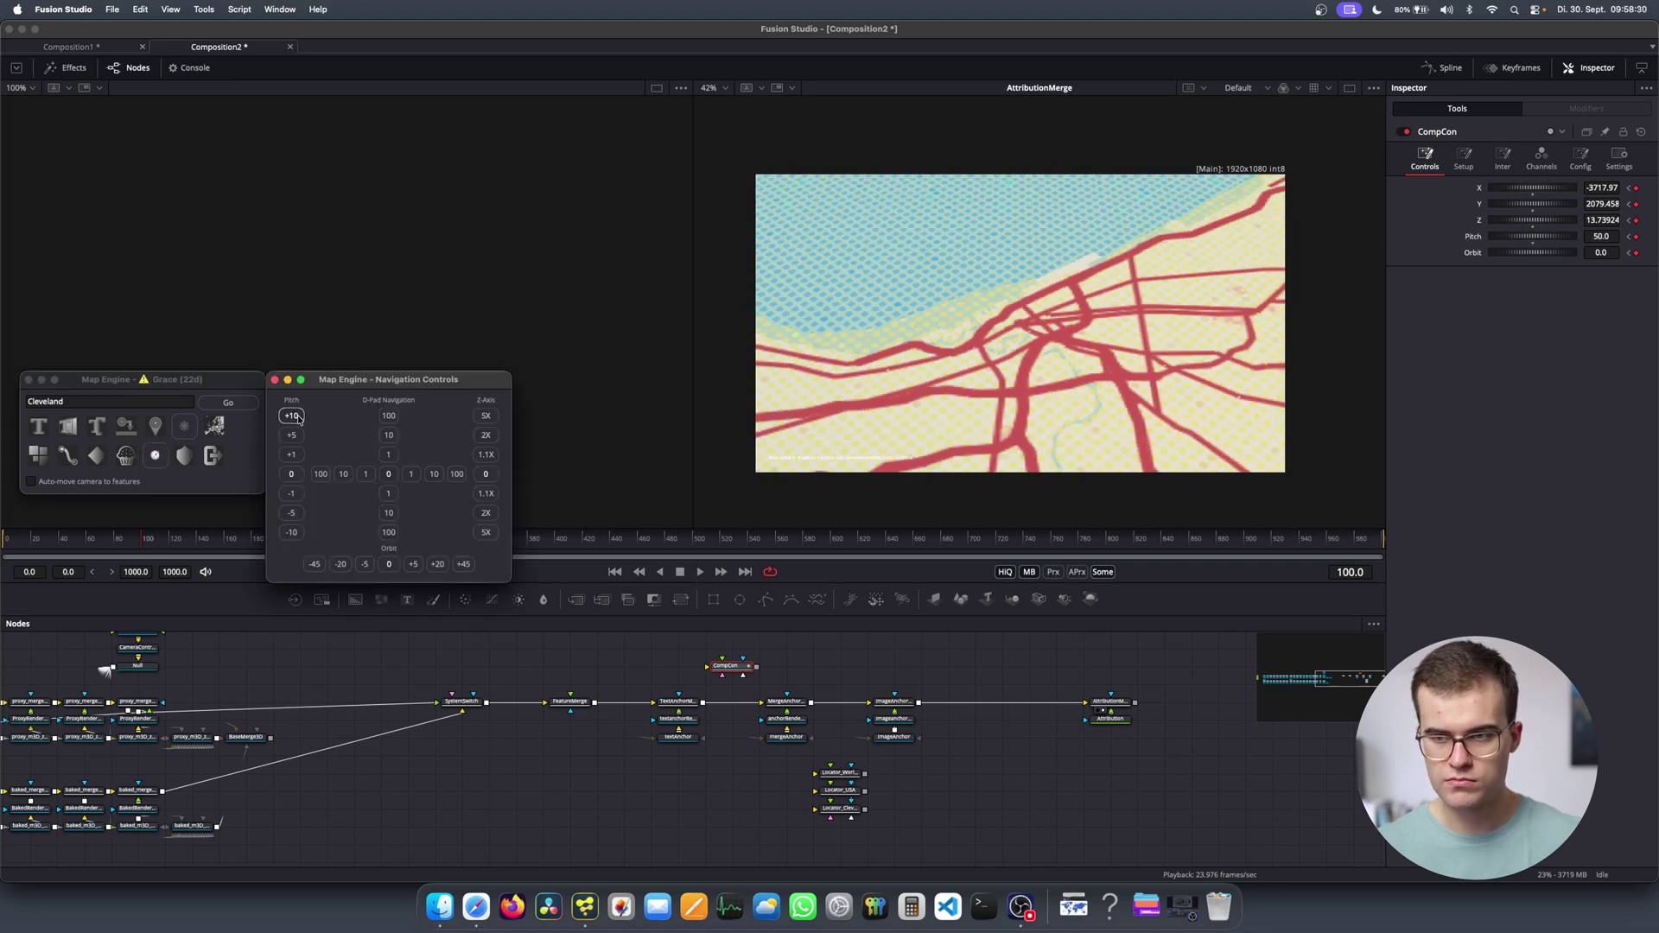
click(292, 416)
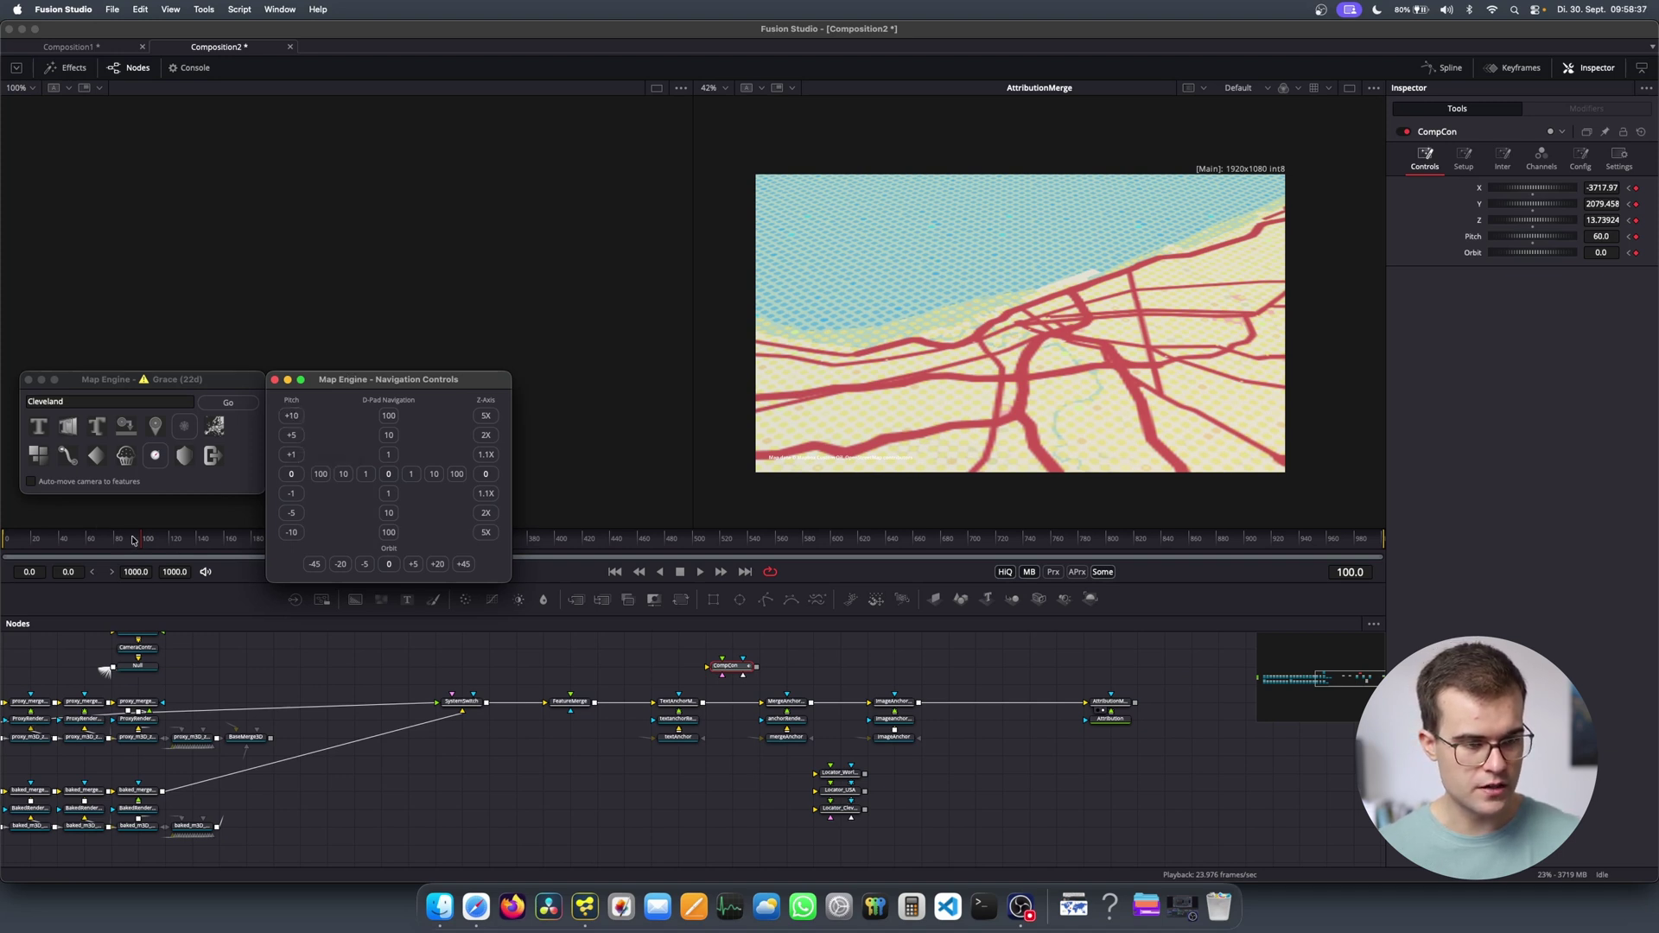
Play the fly-in from the USA view, then try an Orbit rotation at frame 159 and undo it.
drag(140, 542, 14, 542)
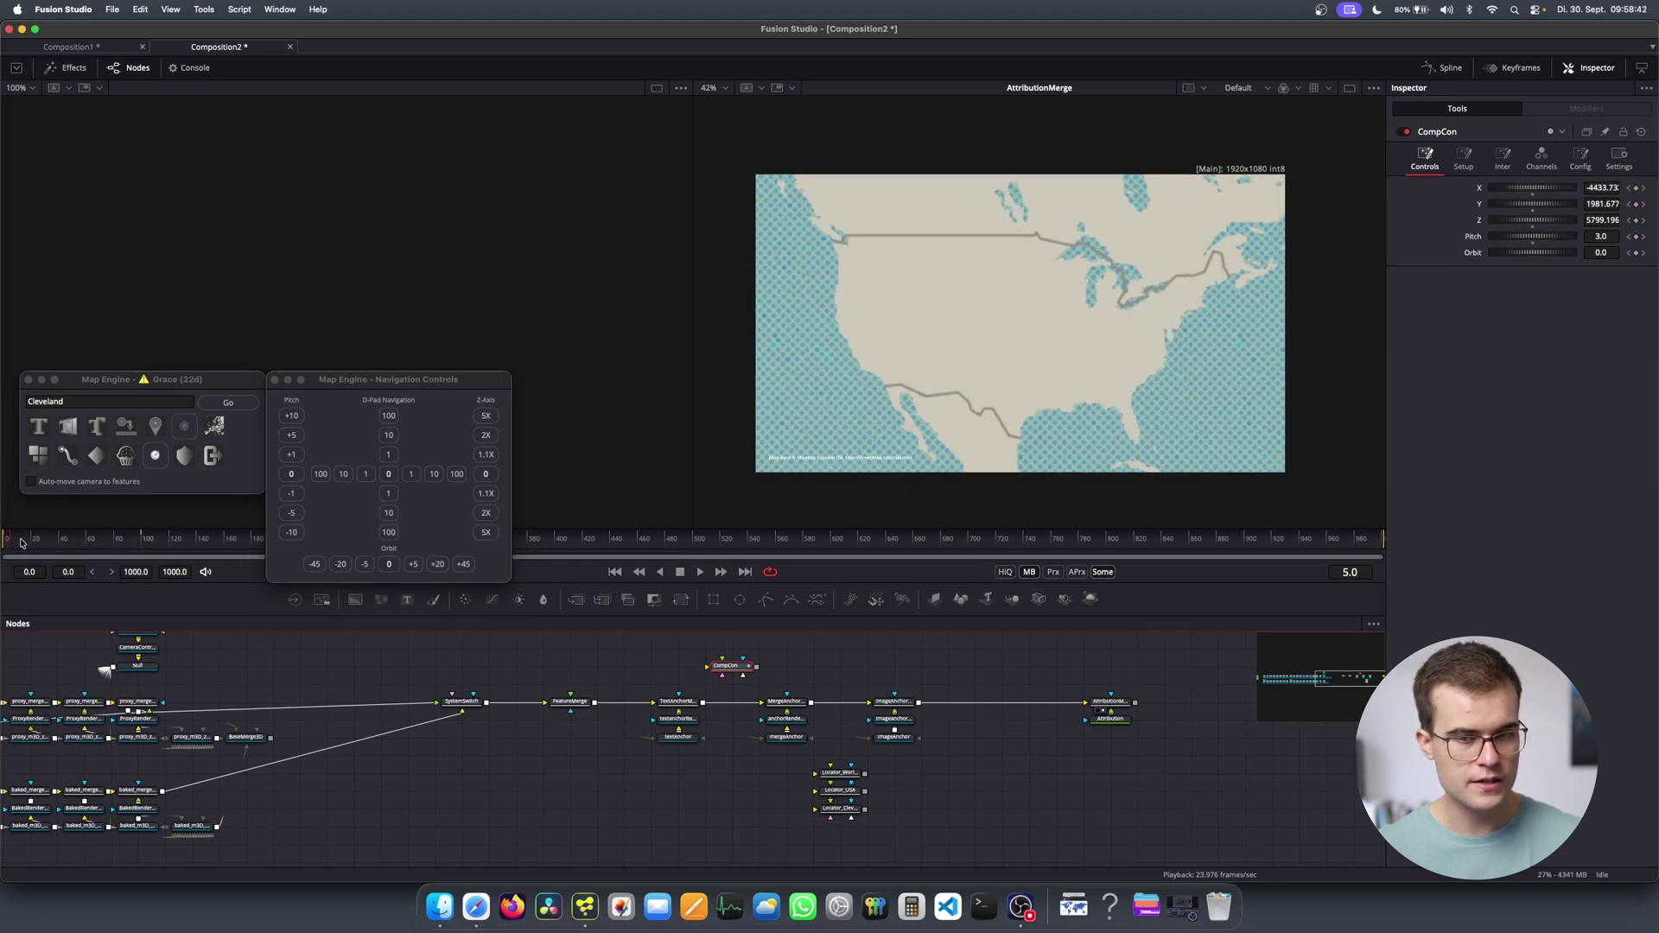
key(space)
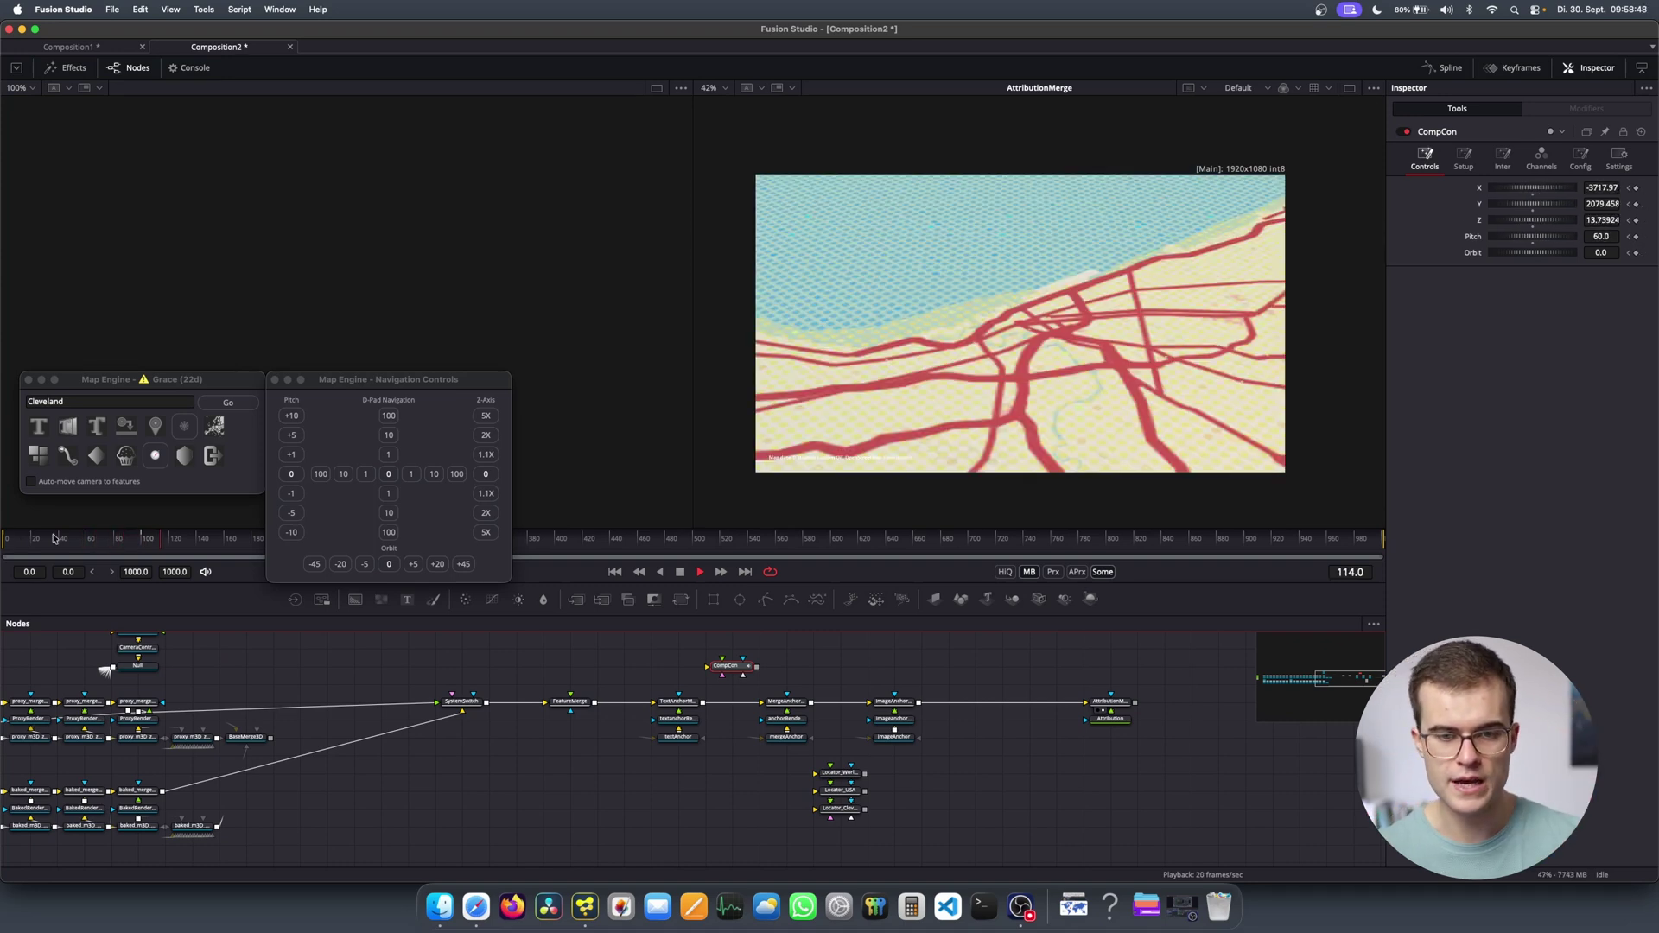
click(223, 545)
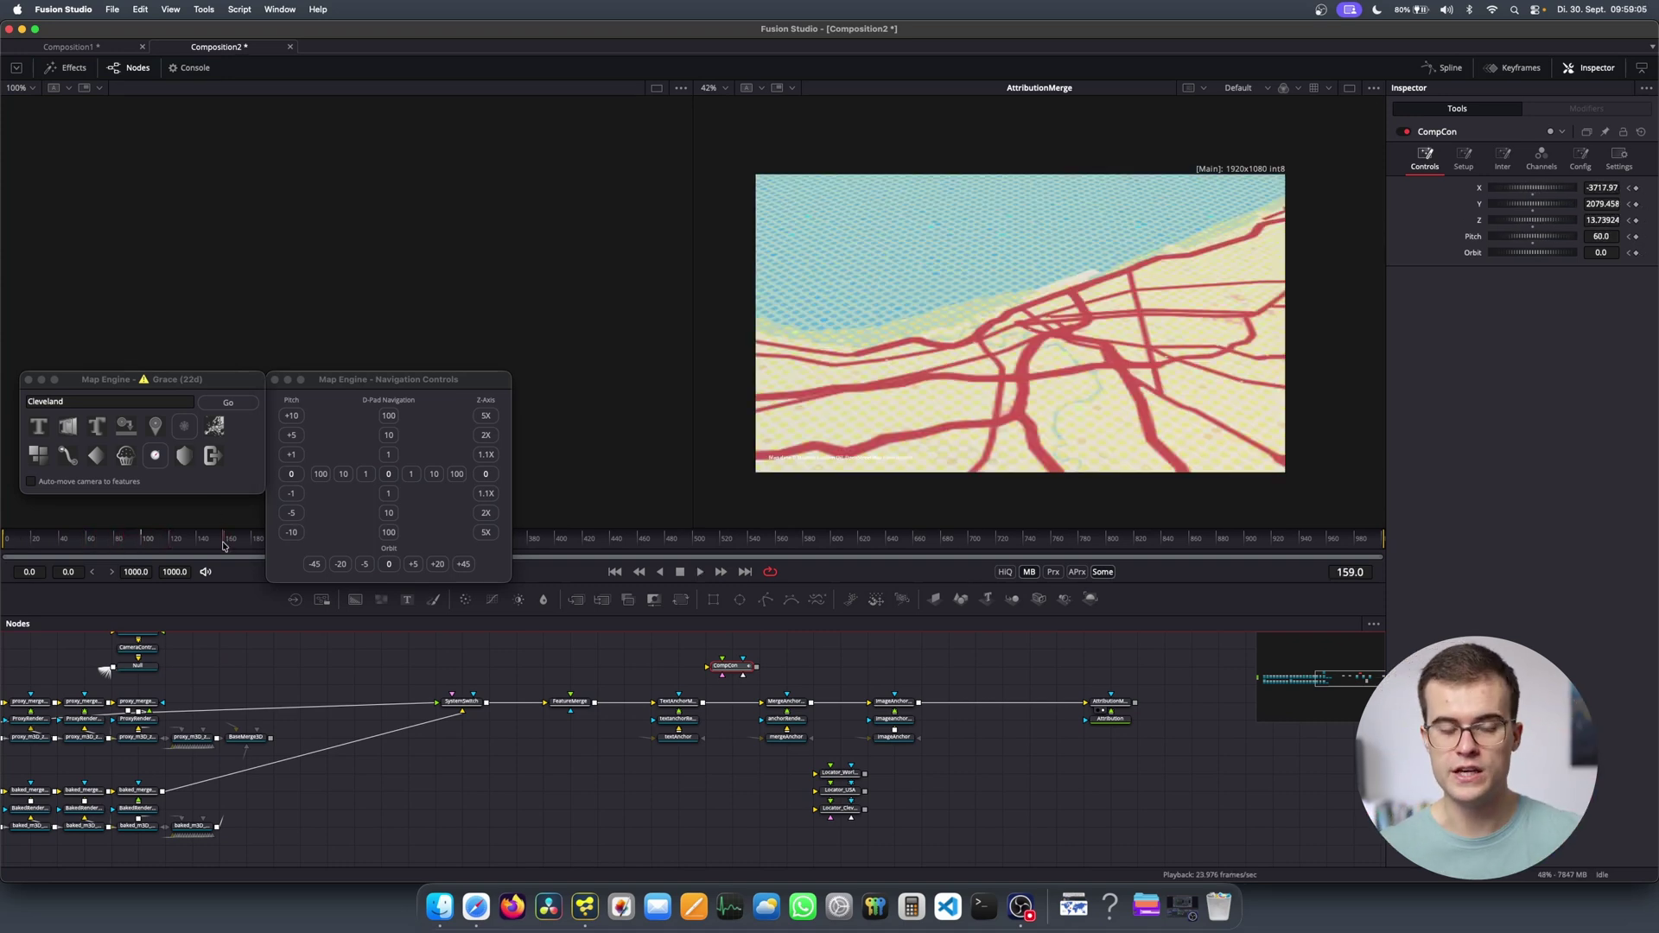
click(438, 563)
click(437, 563)
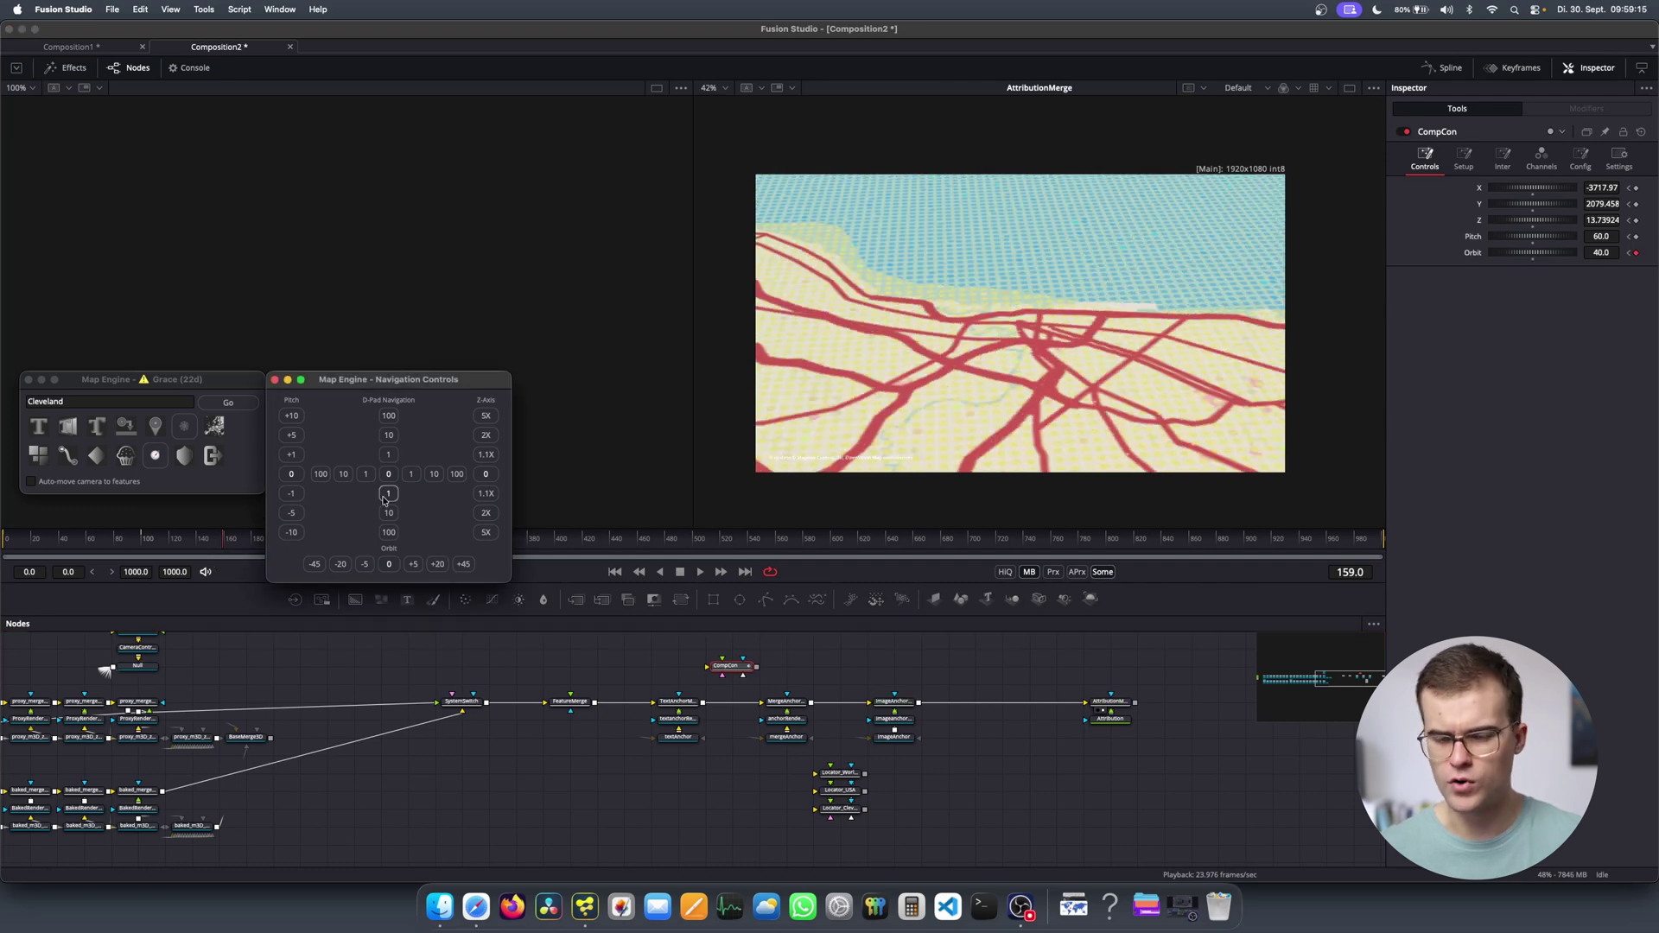
click(486, 475)
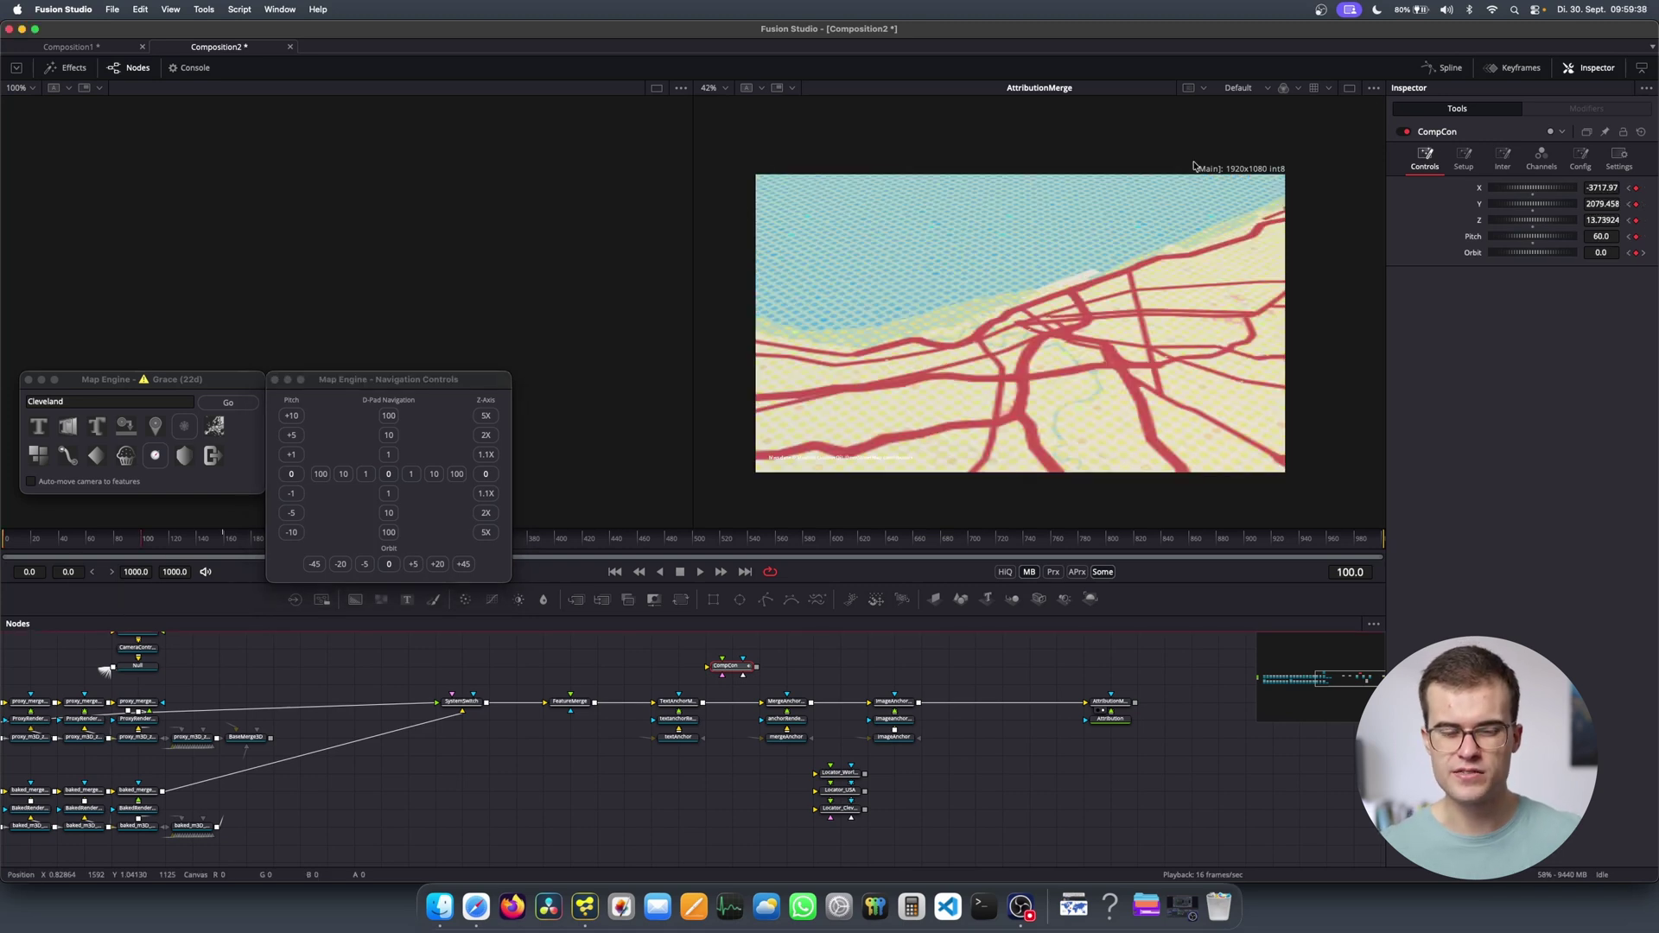
Show only CompCon's animated curves in the Spline editor, zoomed to fit.
click(1443, 67)
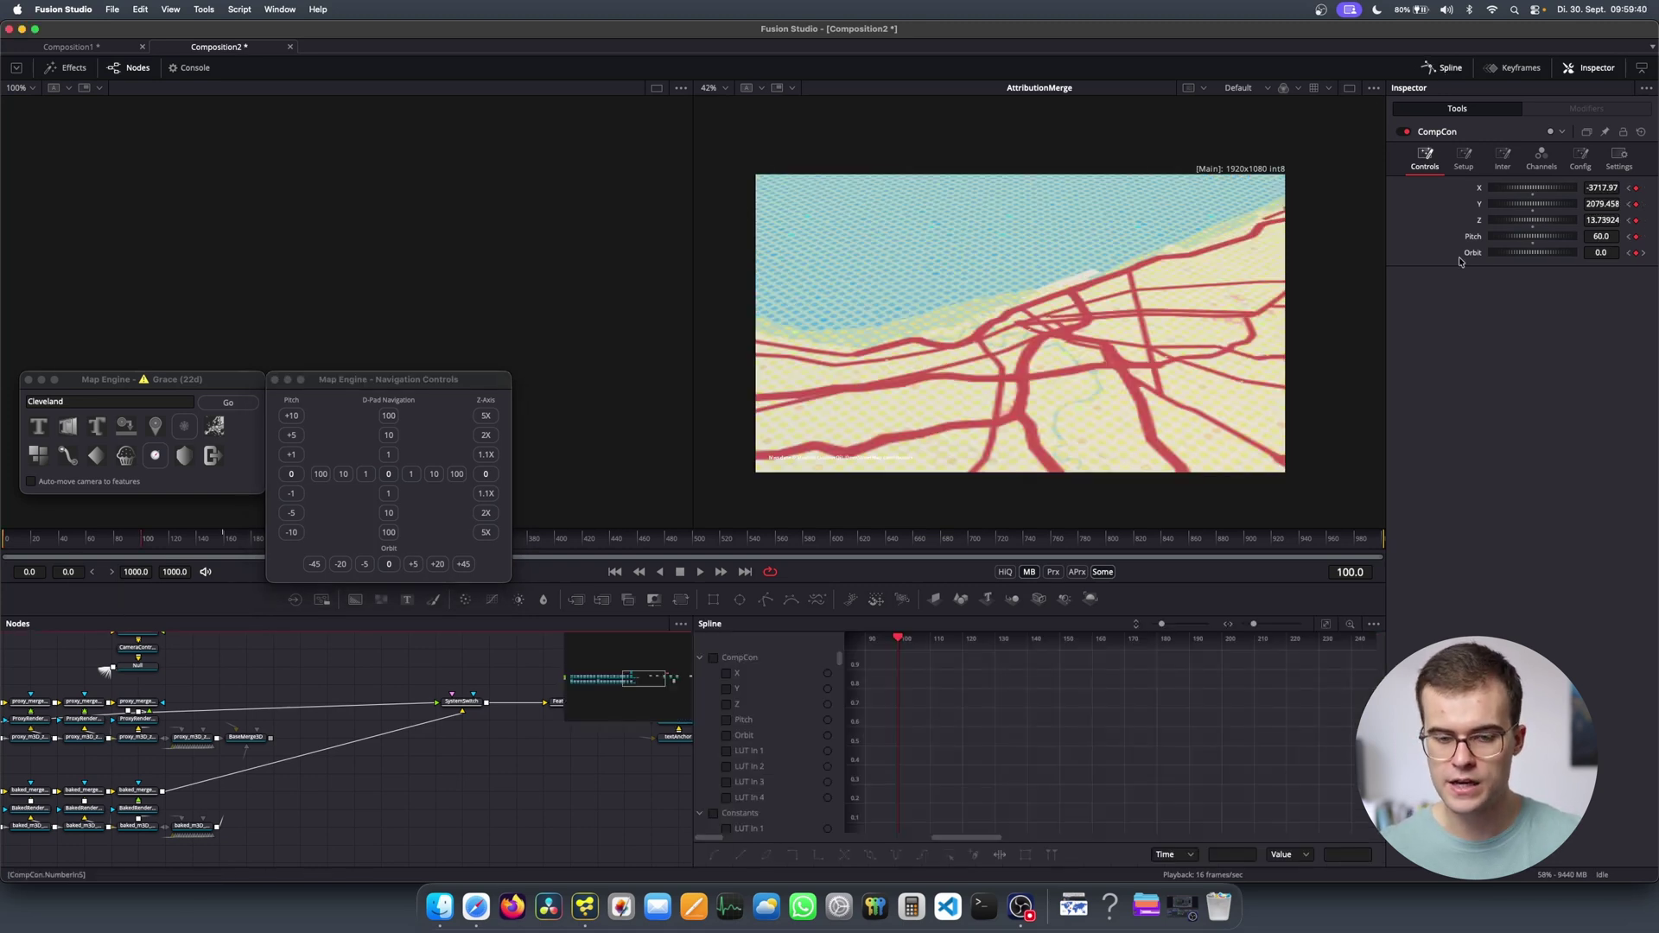
click(1374, 459)
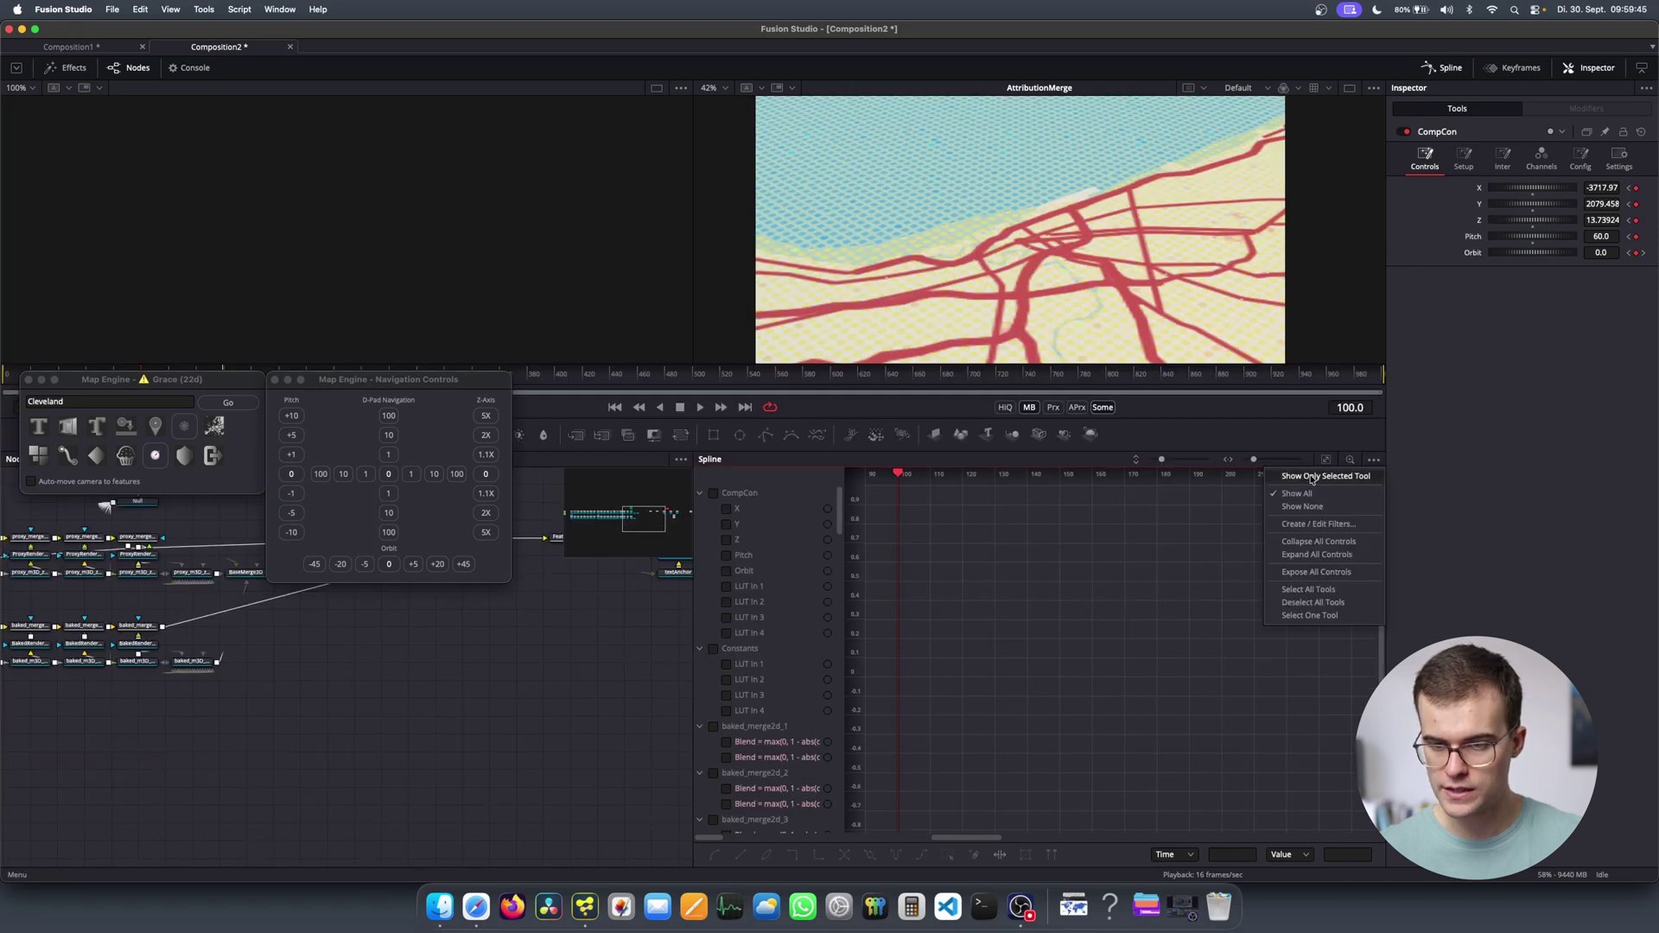
click(1311, 477)
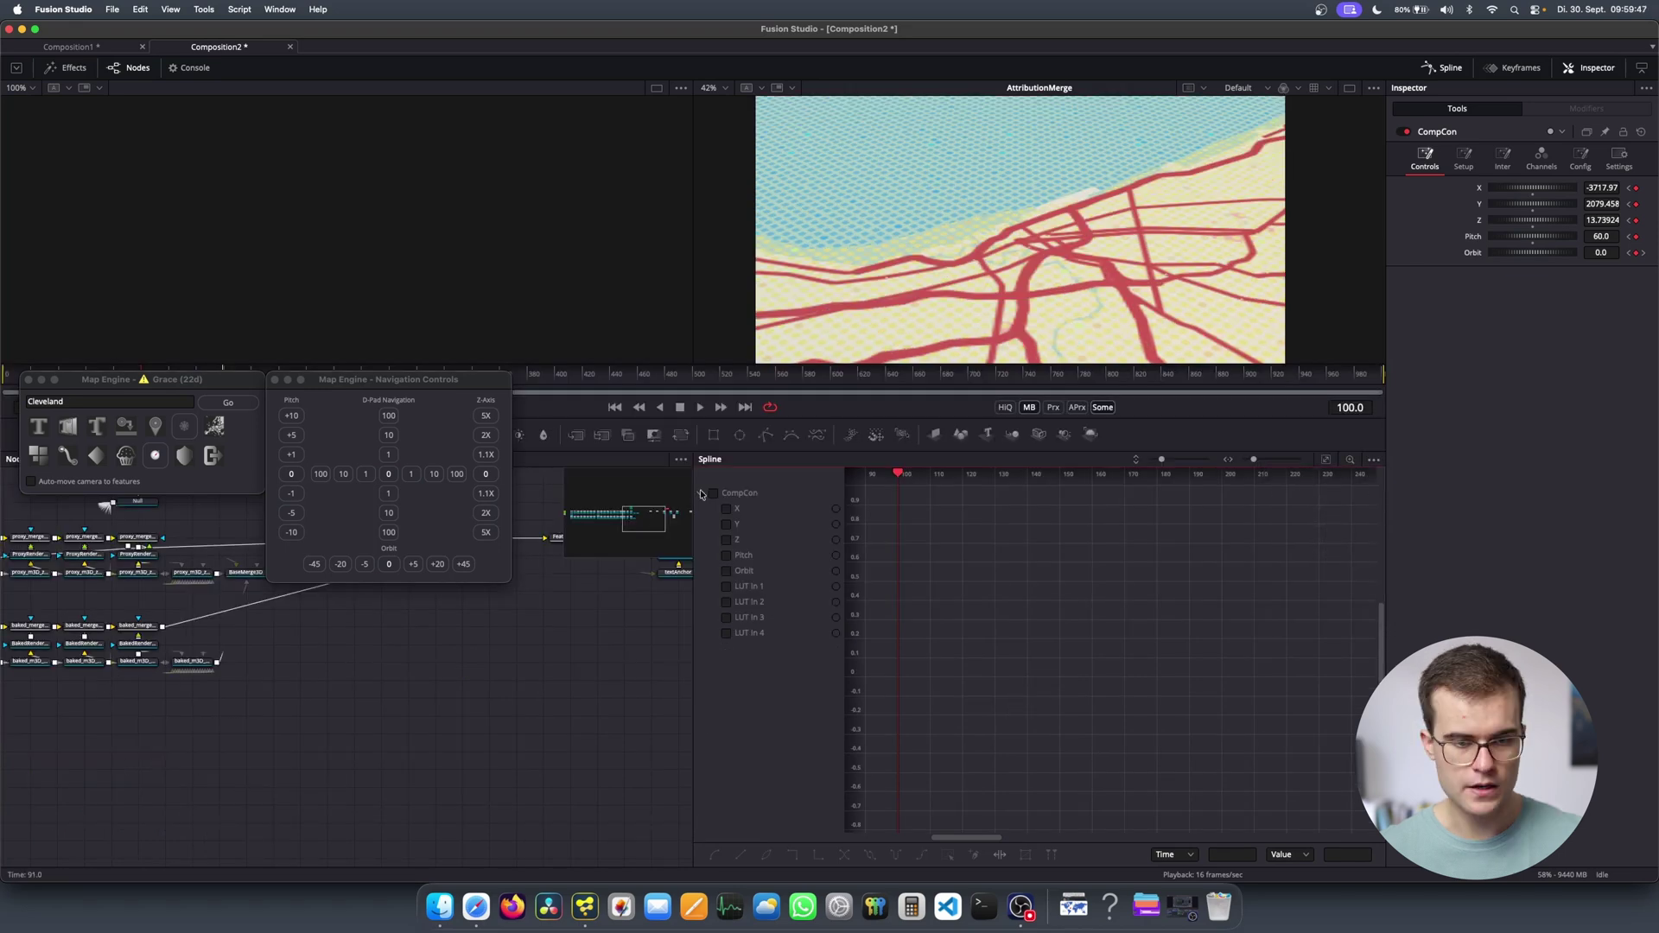
click(713, 493)
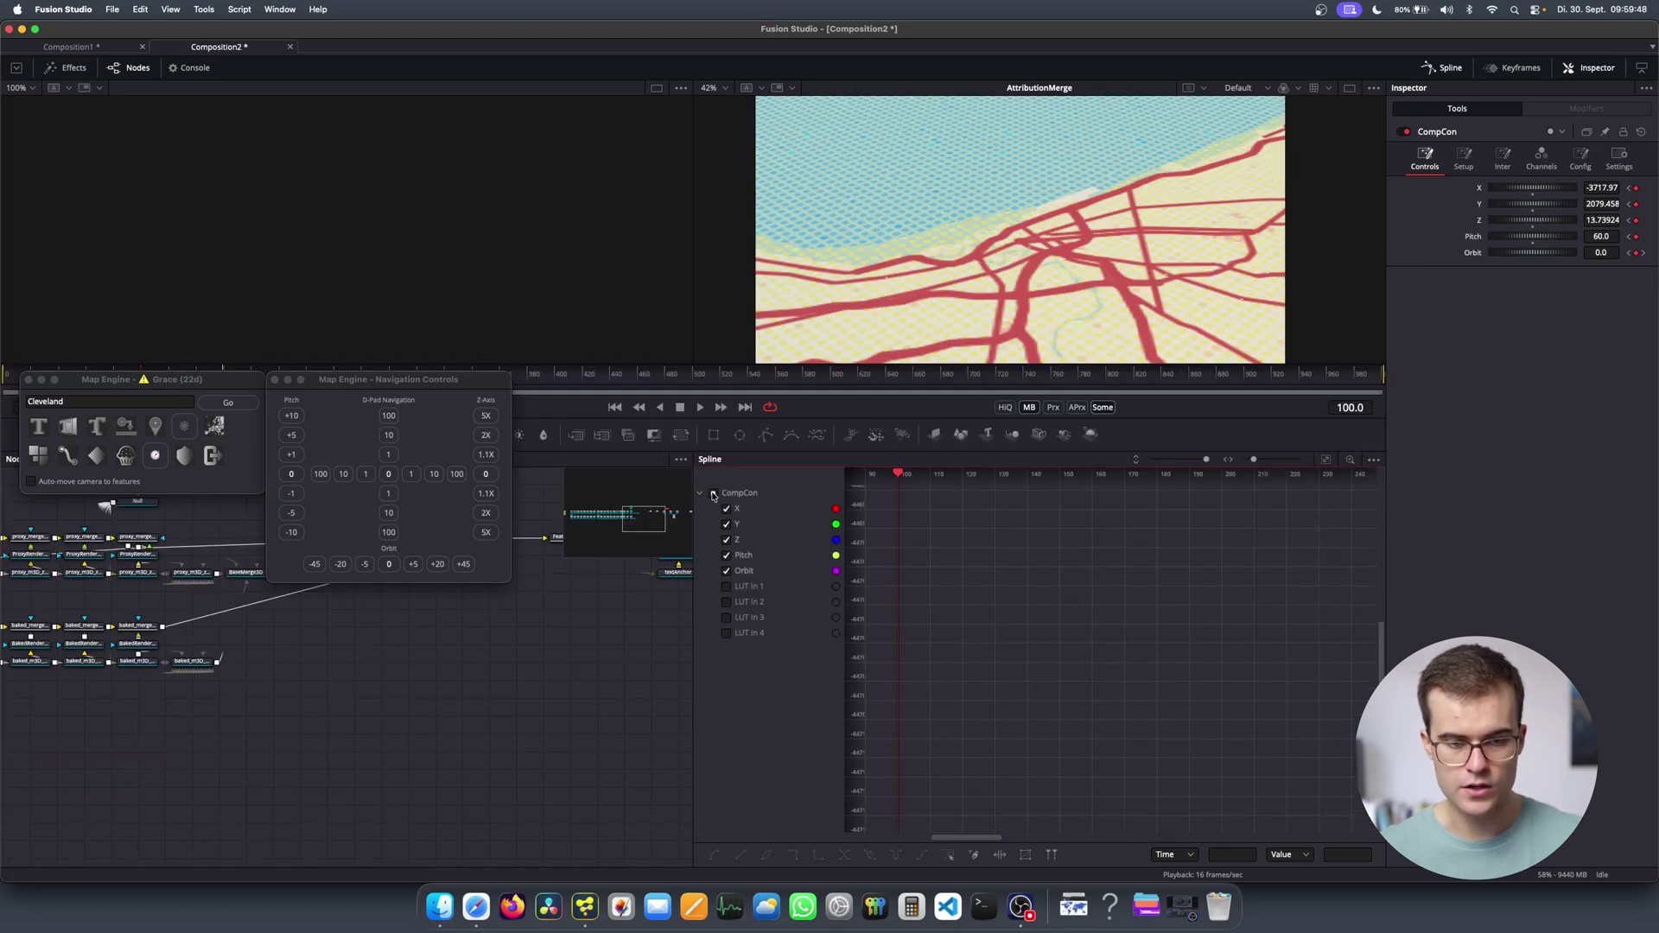
click(1328, 462)
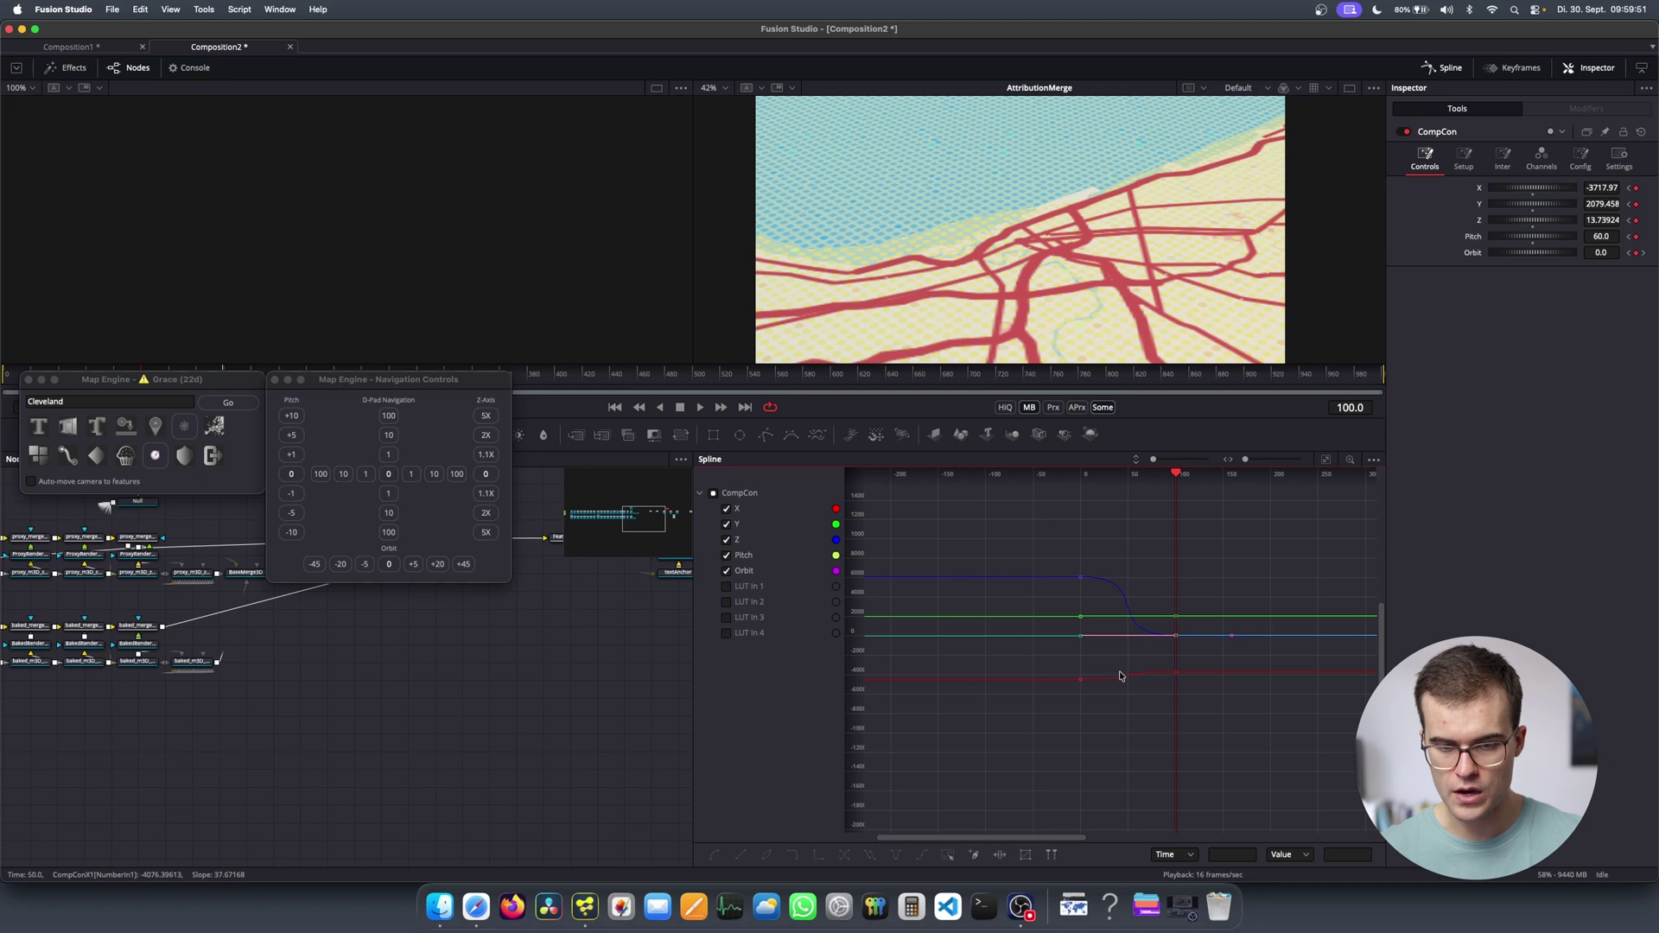
drag(1124, 654, 1108, 651)
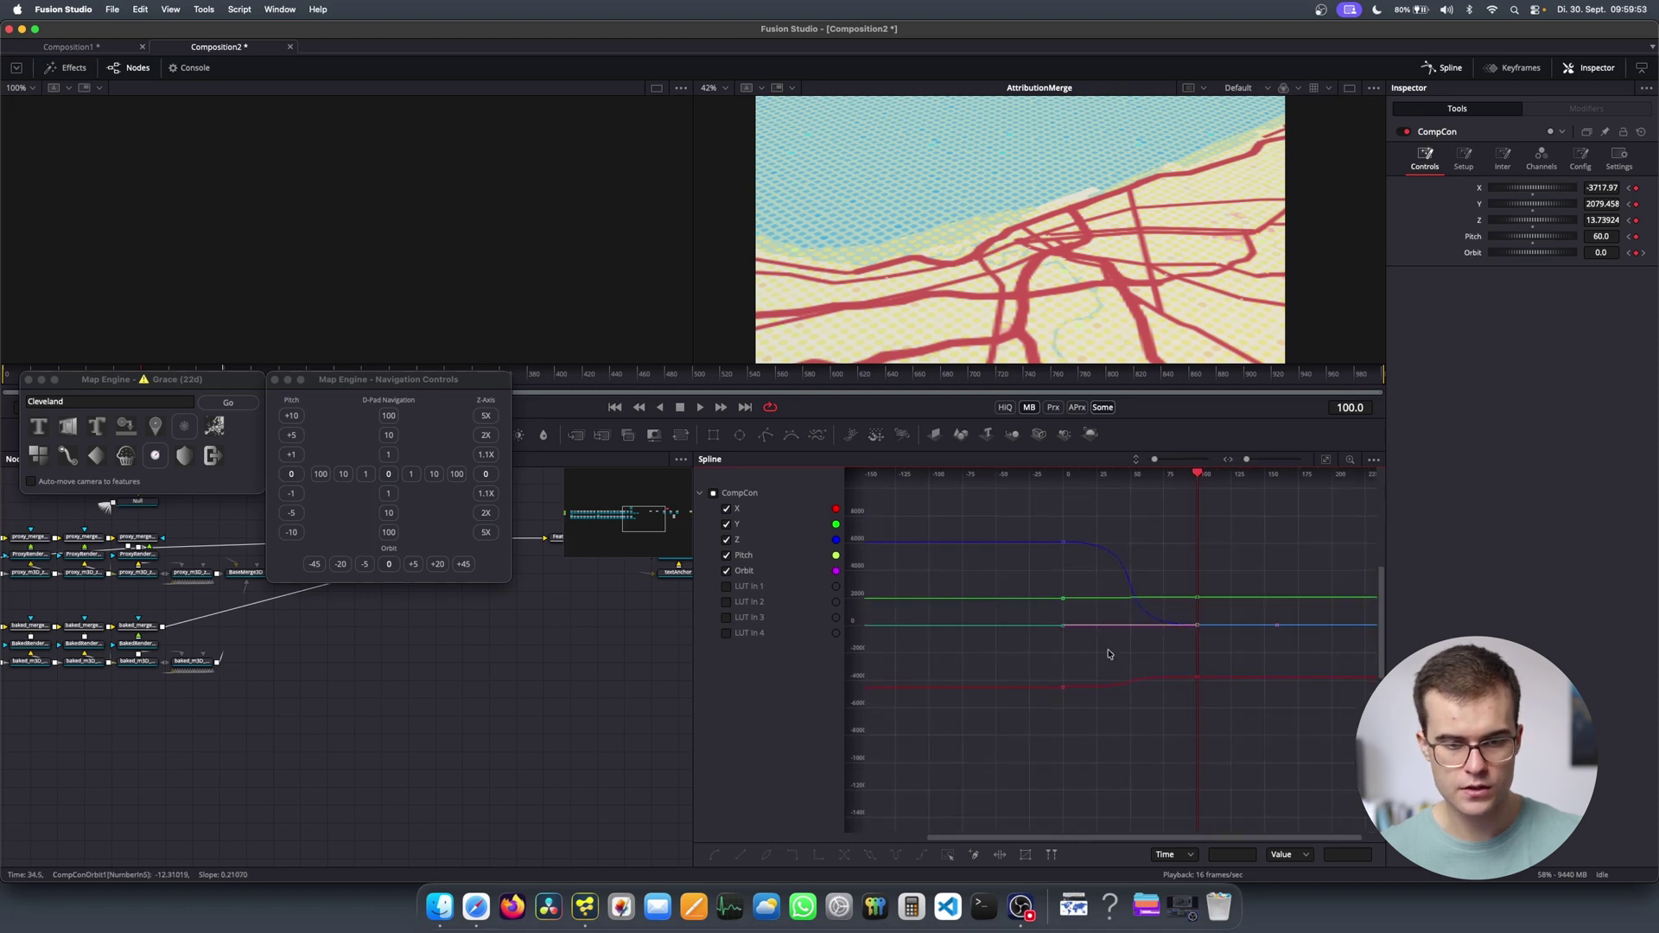
Hide the X, Y and Z position curves and fit the Pitch and Orbit curves.
click(727, 540)
click(726, 524)
click(726, 509)
click(729, 527)
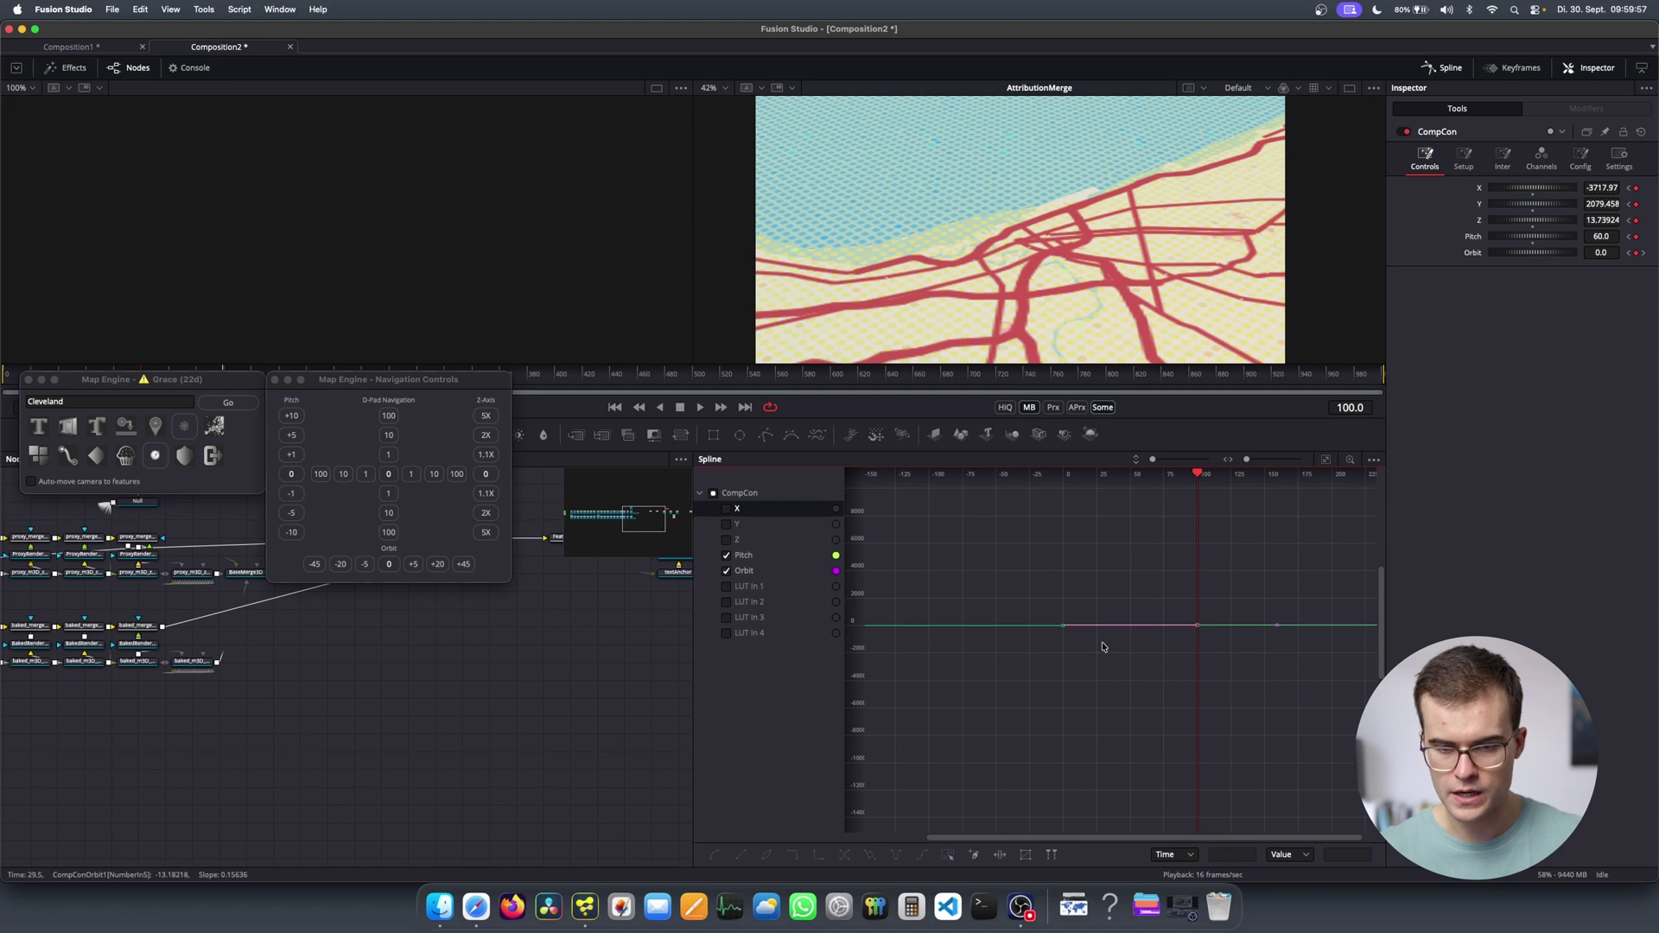
key(ctrl+f)
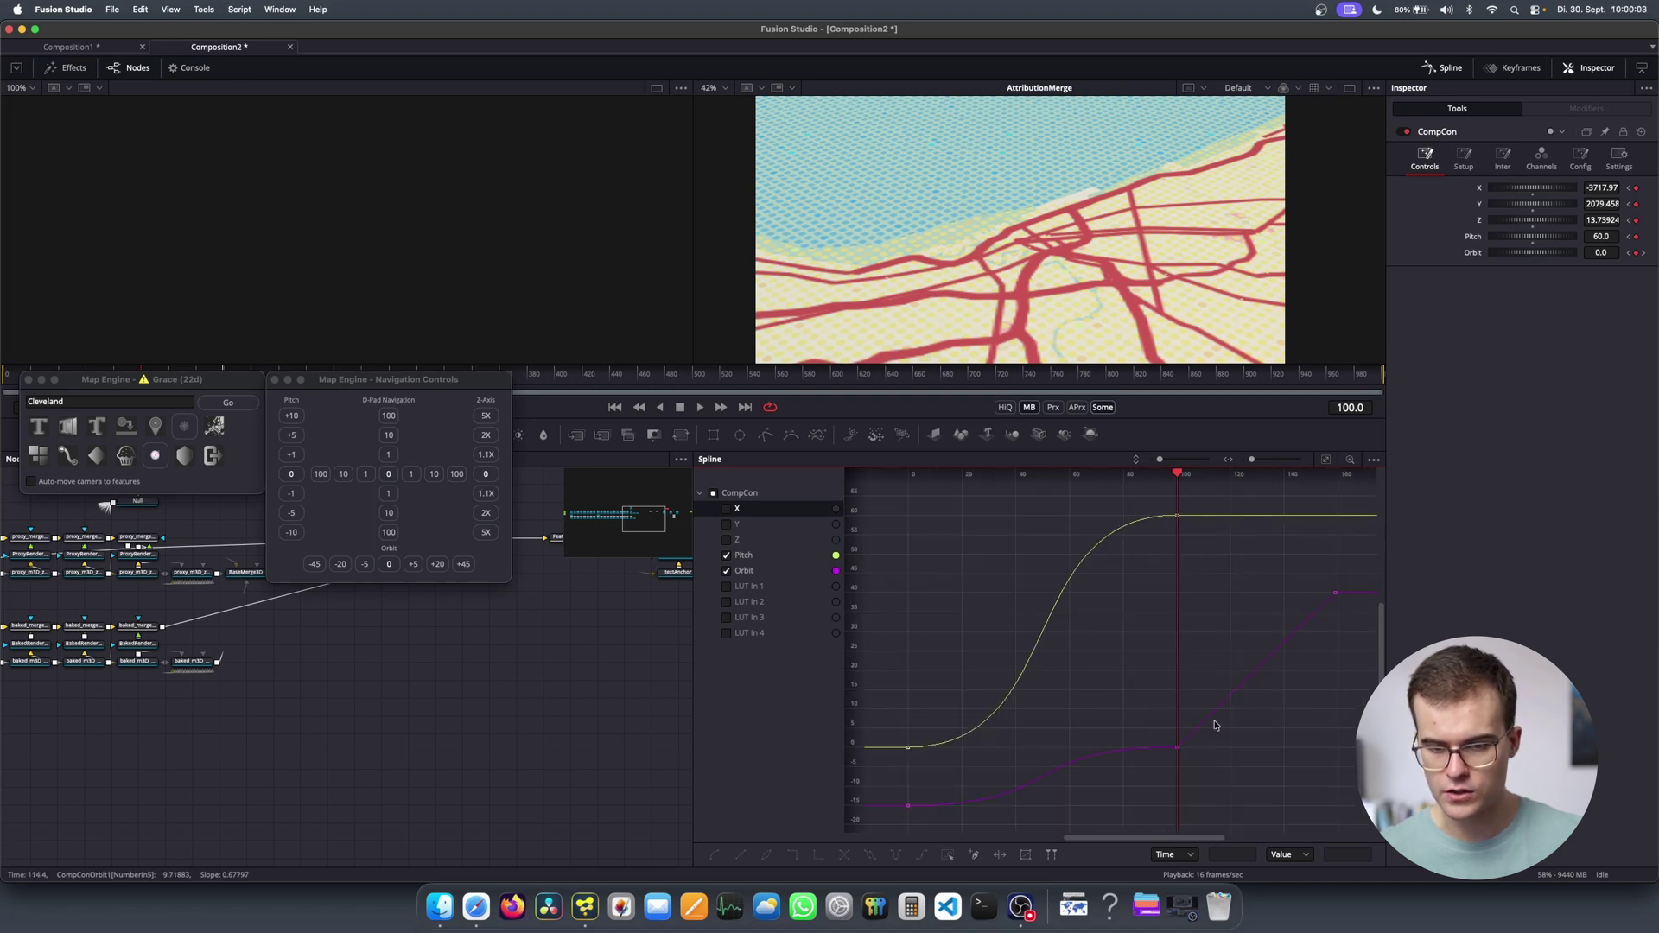
Smooth the Orbit curve at its frame-100 keyframe.
drag(1163, 720, 1164, 720)
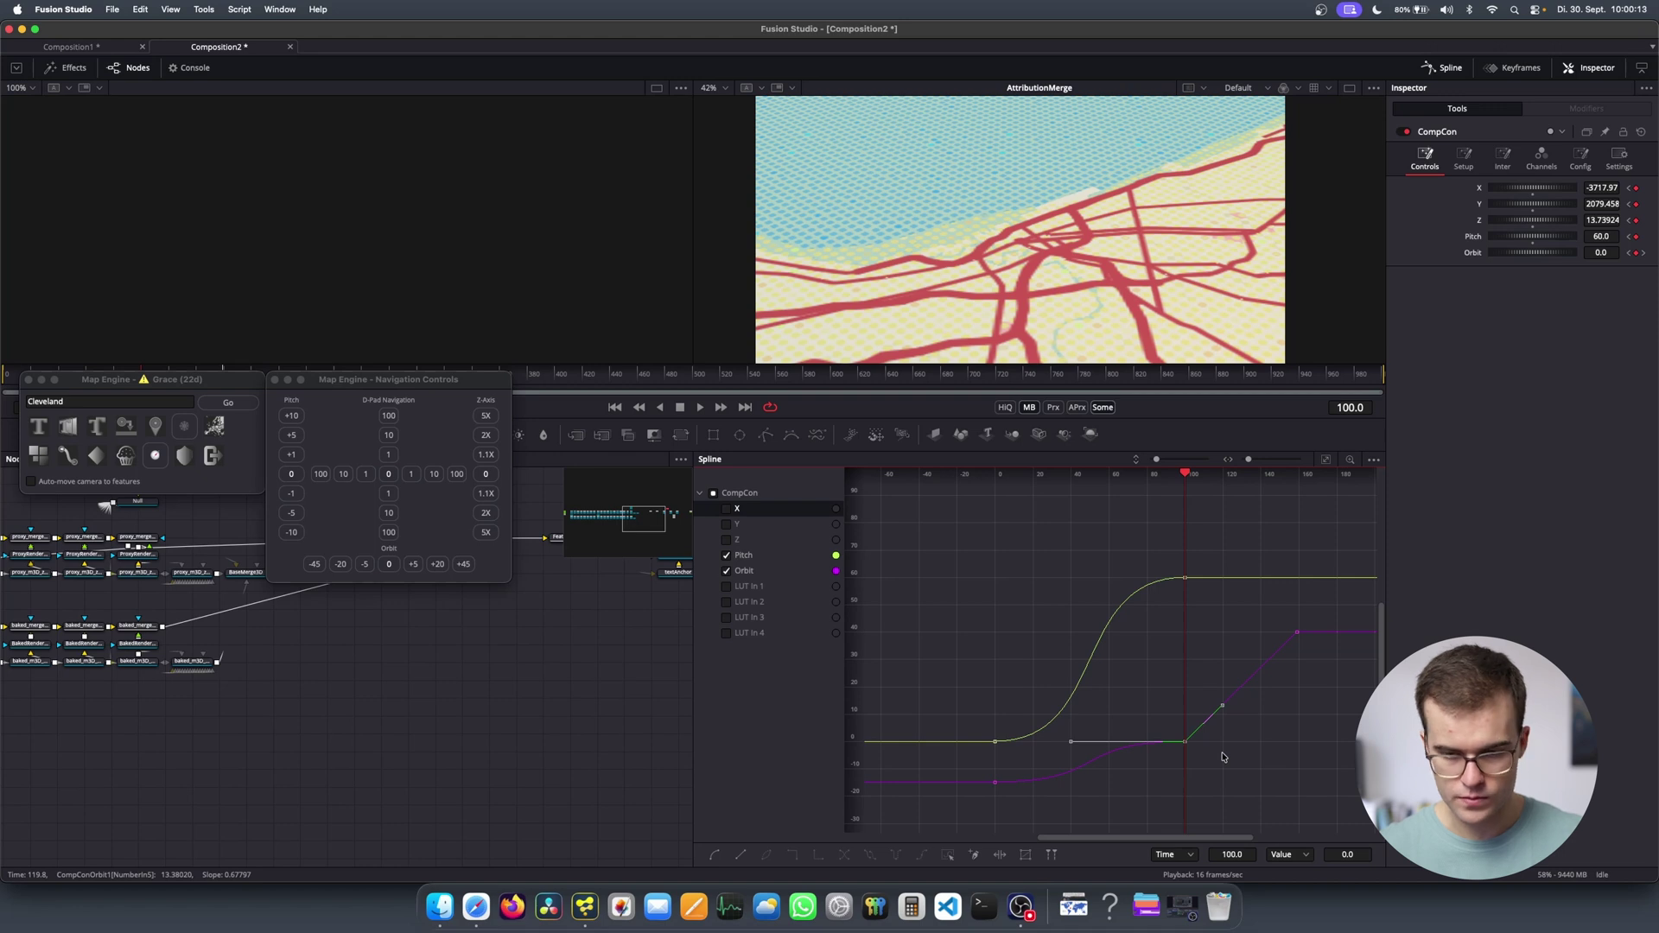
key(s)
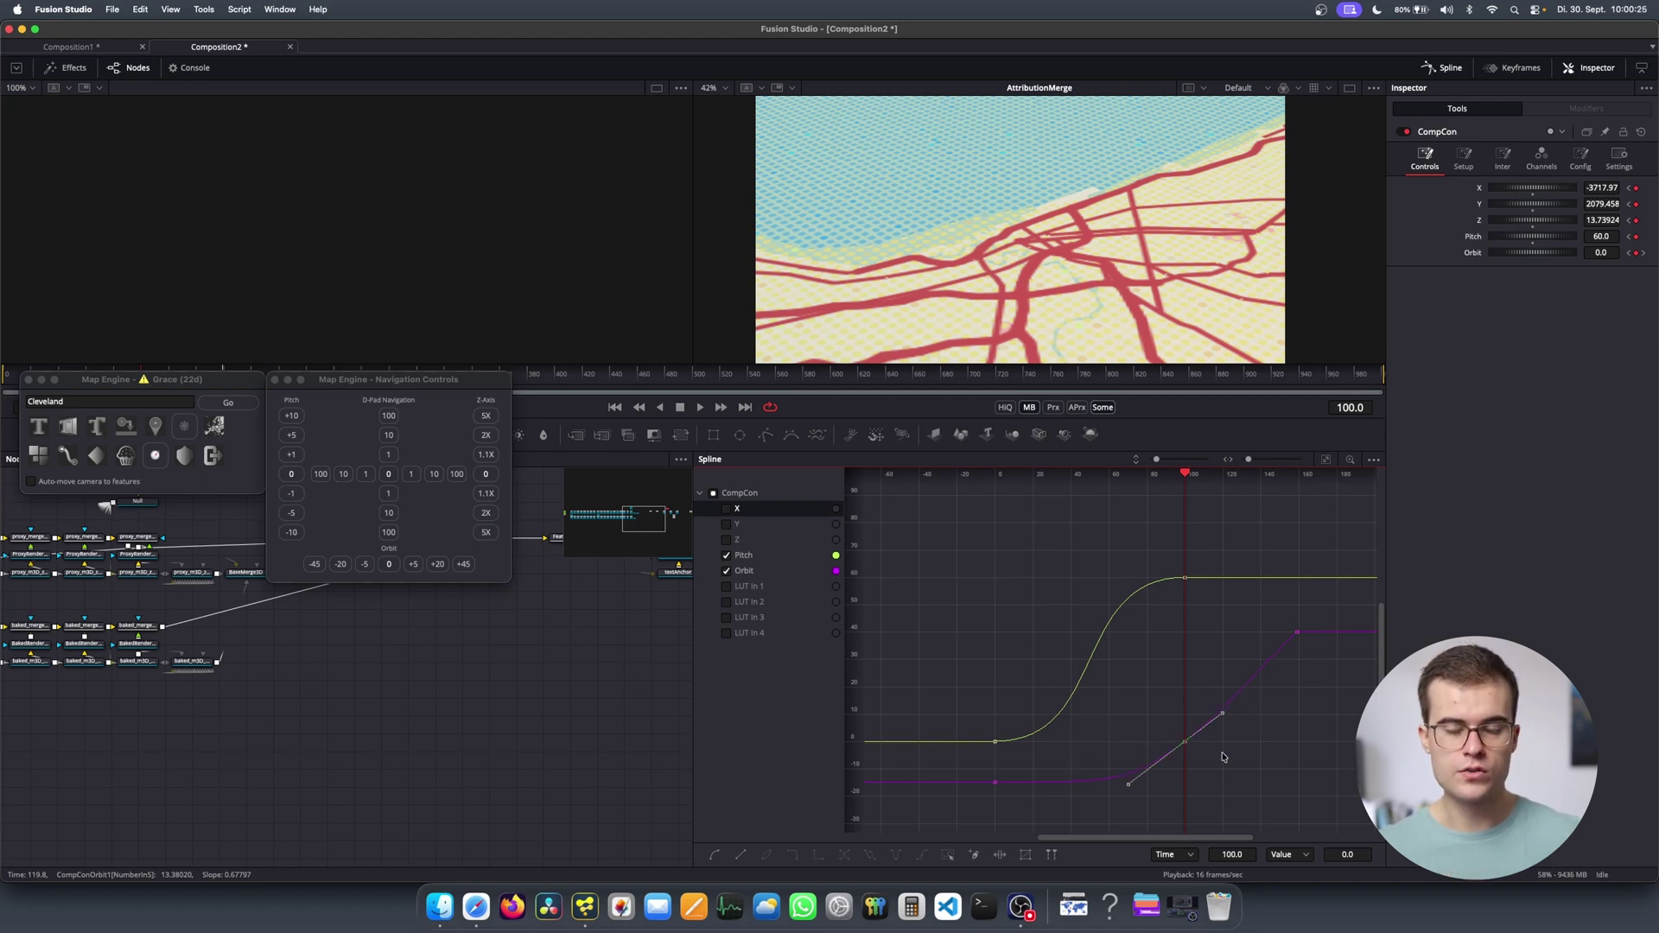
drag(1323, 673, 1260, 624)
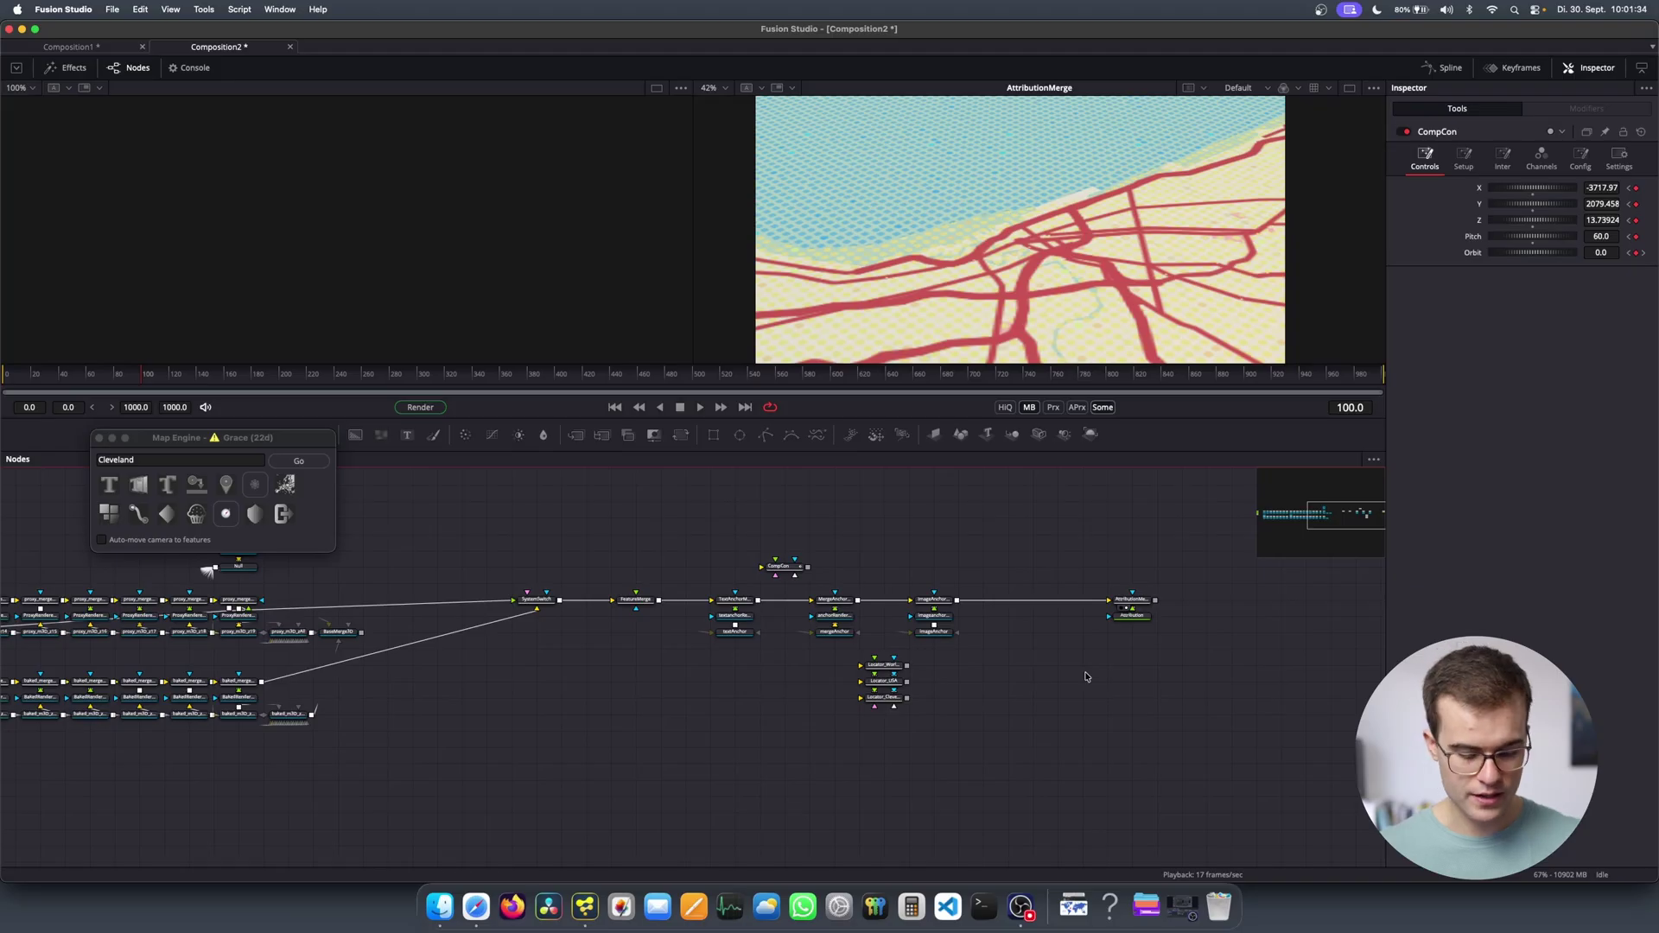
Add the Pin1 and Pin2 shape tools to the flow.
key(shift+space)
text(pin)
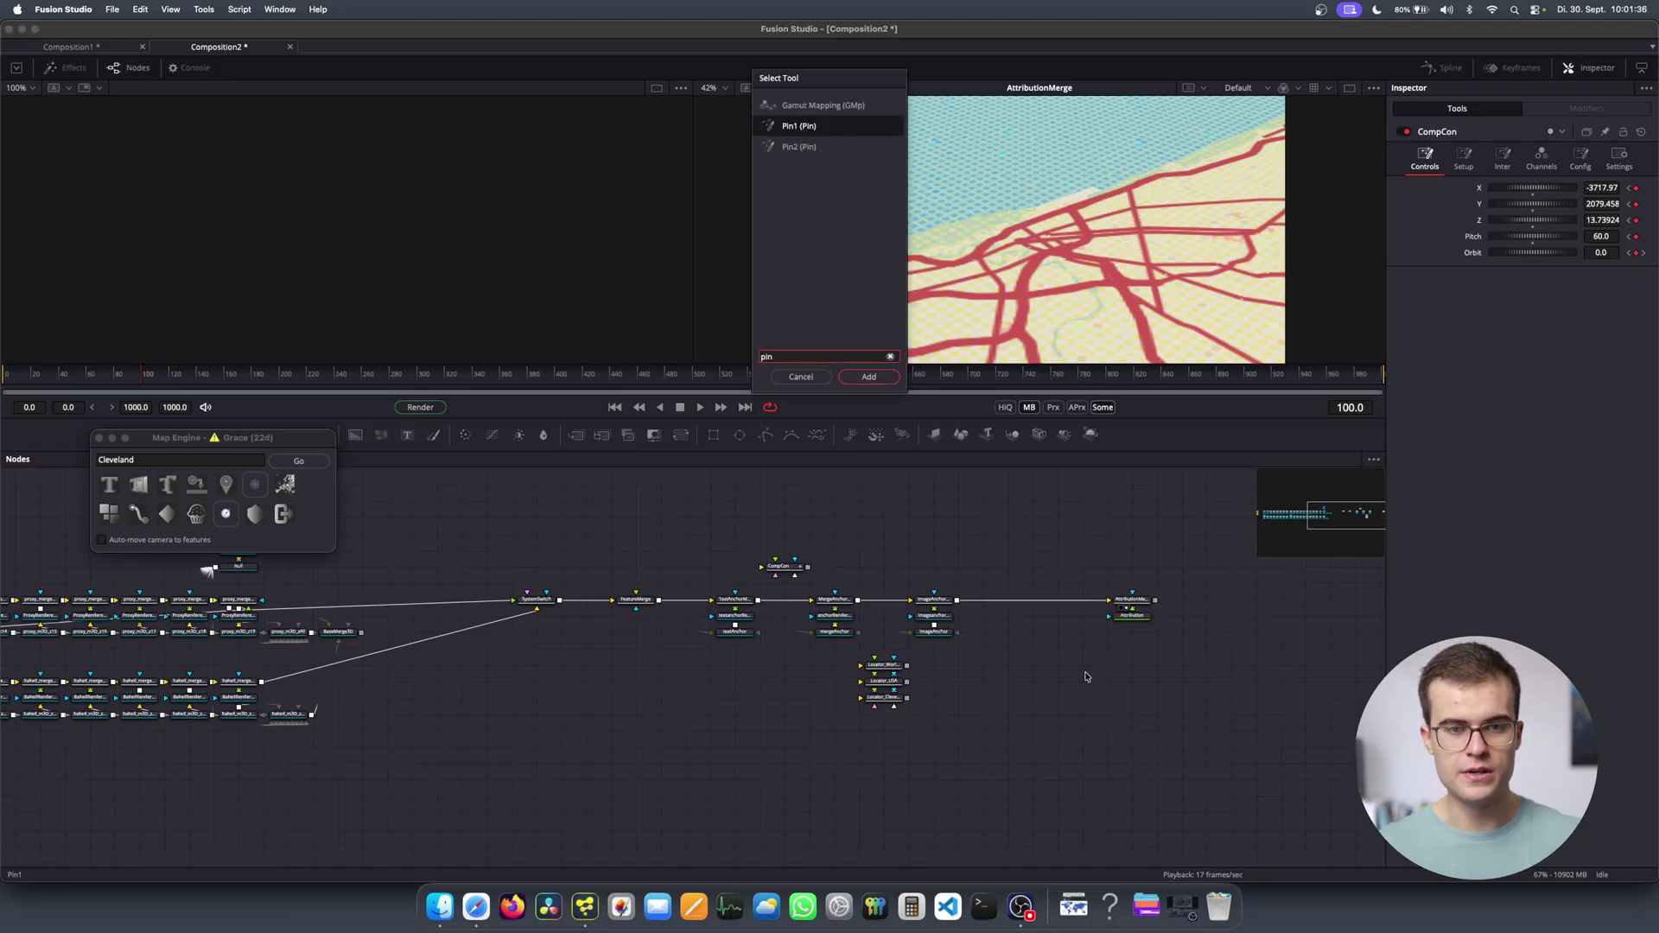
key(Return)
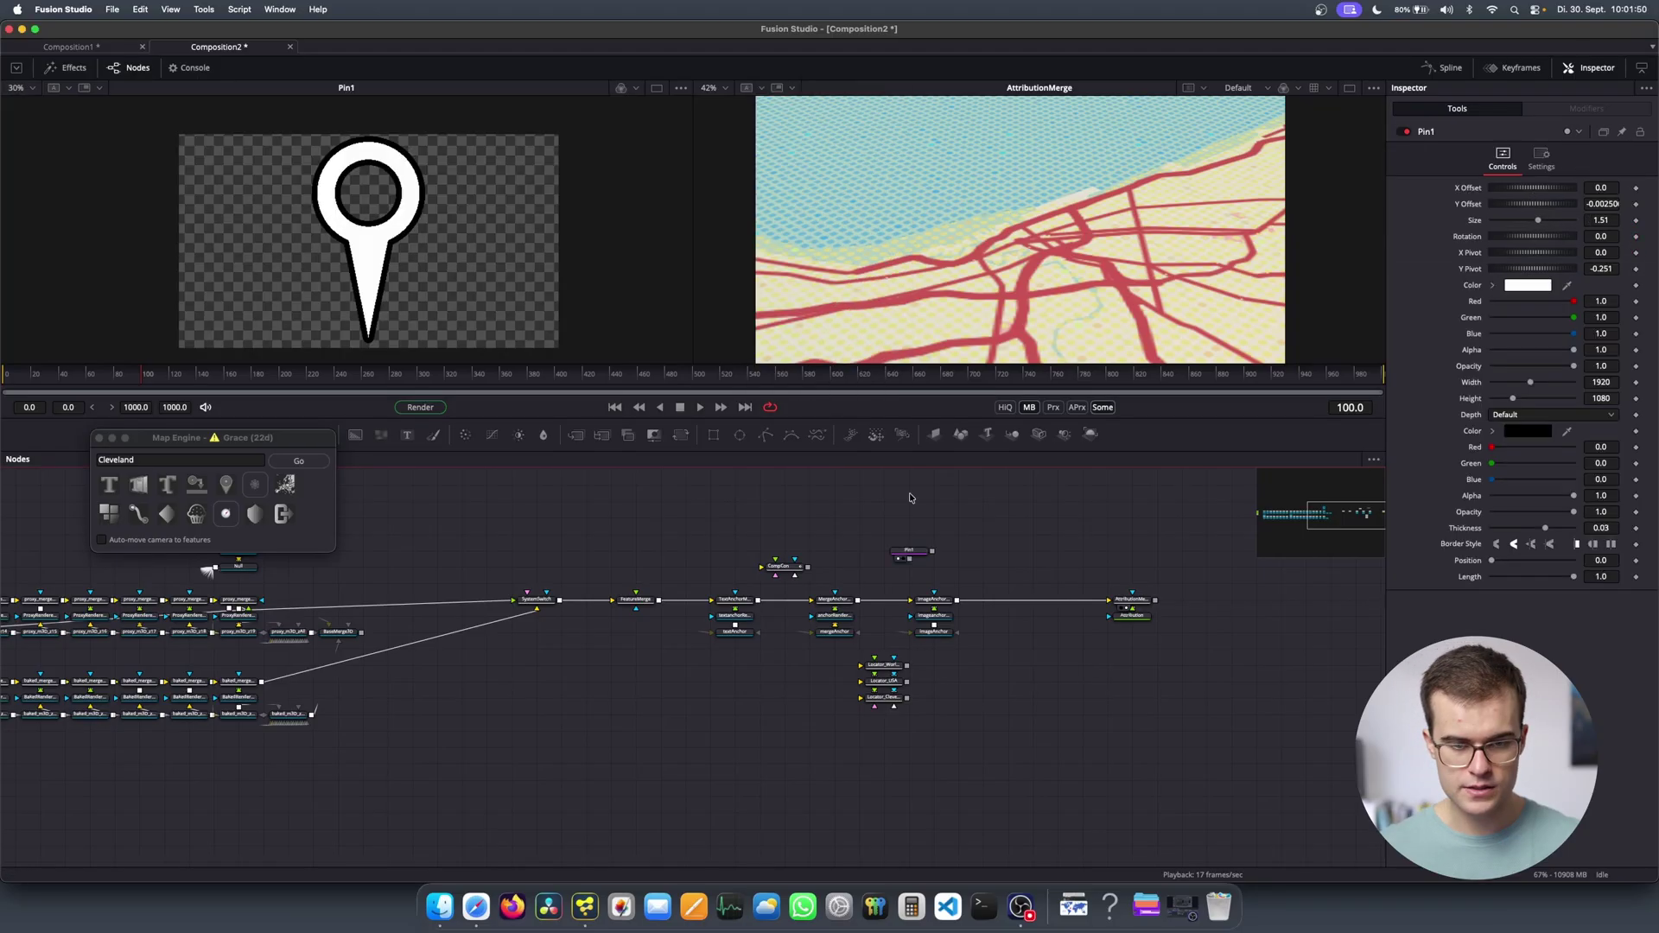
key(shift+space)
text(pin)
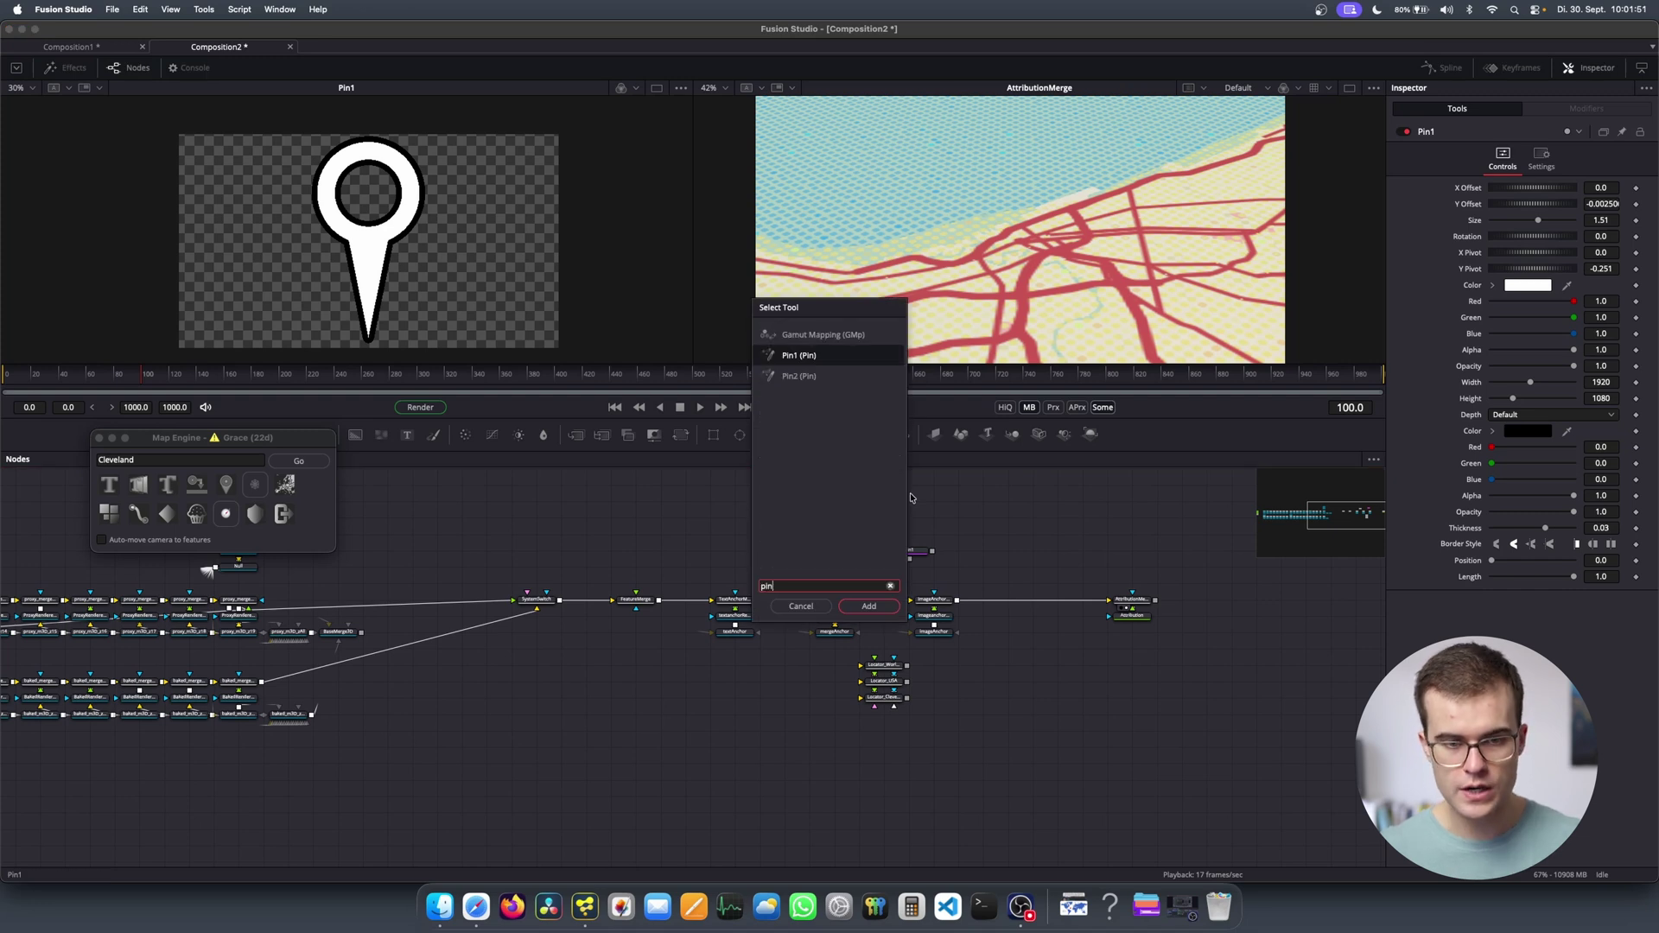
key(Down)
key(Return)
click(906, 546)
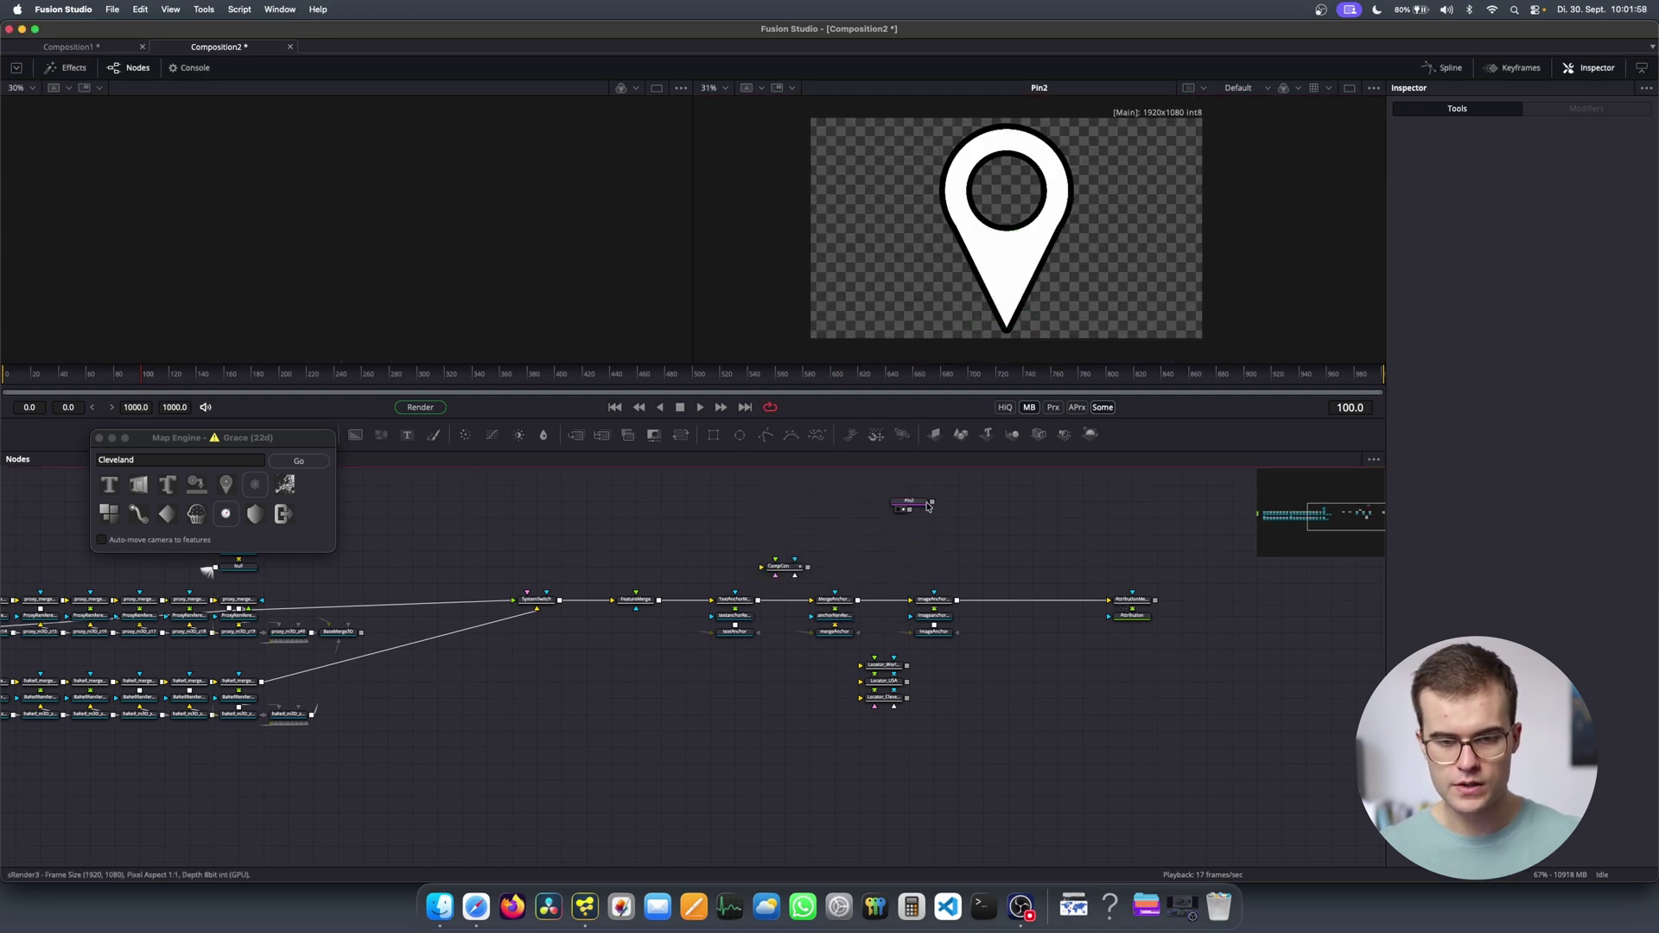
drag(909, 502, 941, 523)
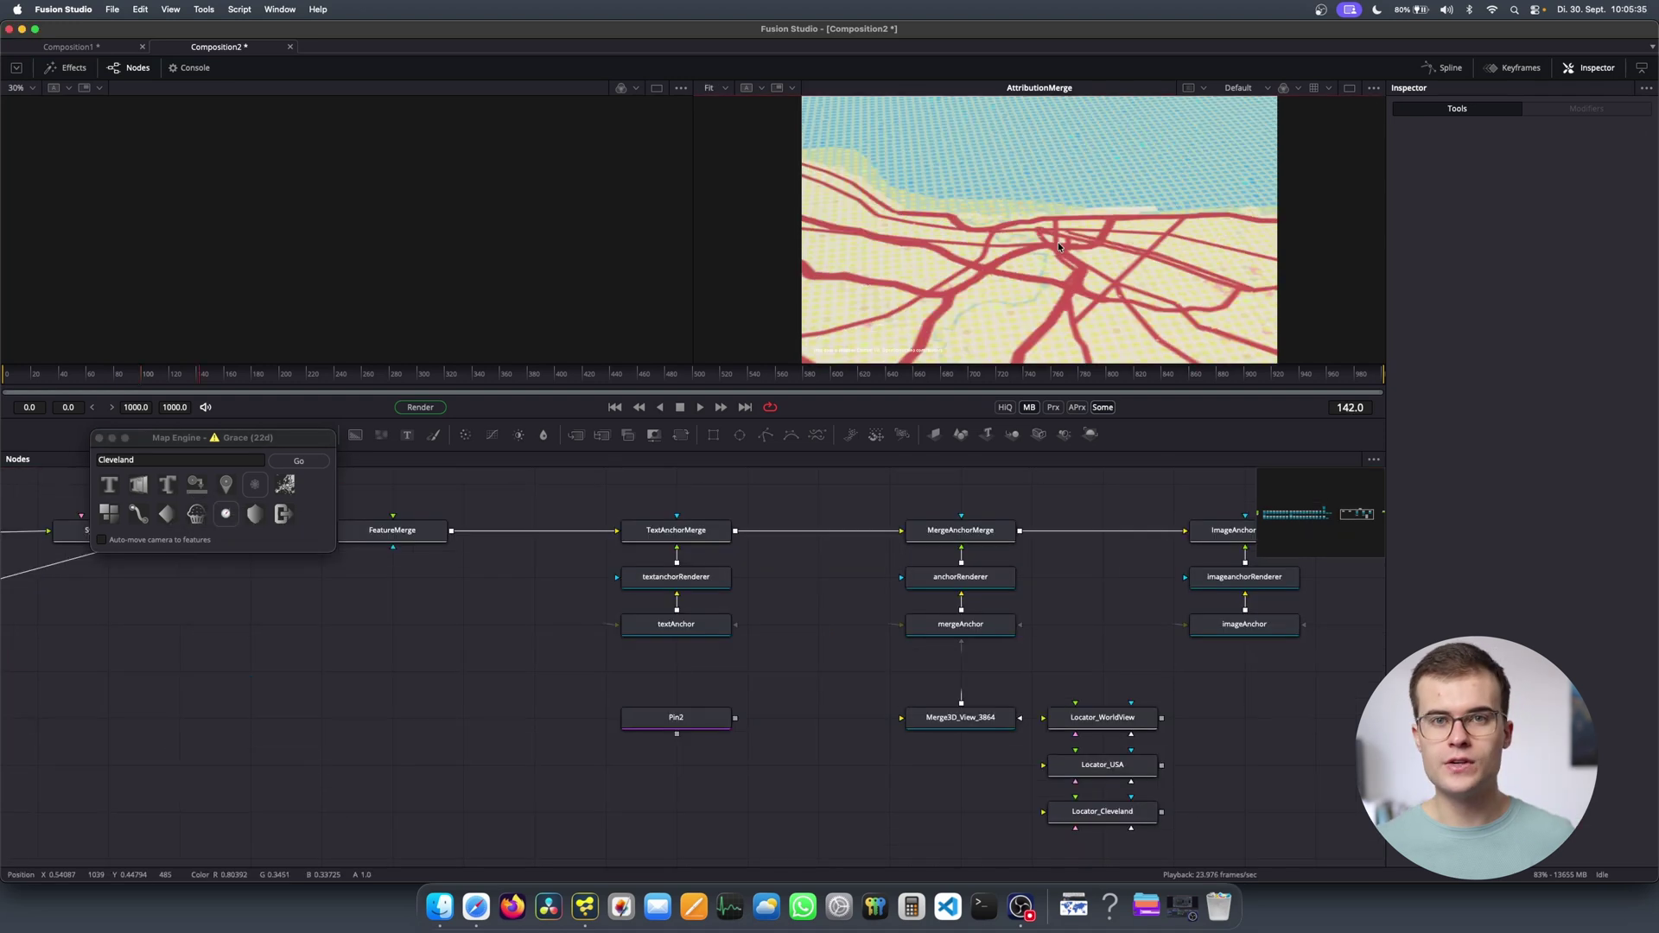
Feed Pin2 through a new ImagePlane3D into Merge3D_View_3864 and lower its Y translation.
drag(960, 434, 839, 719)
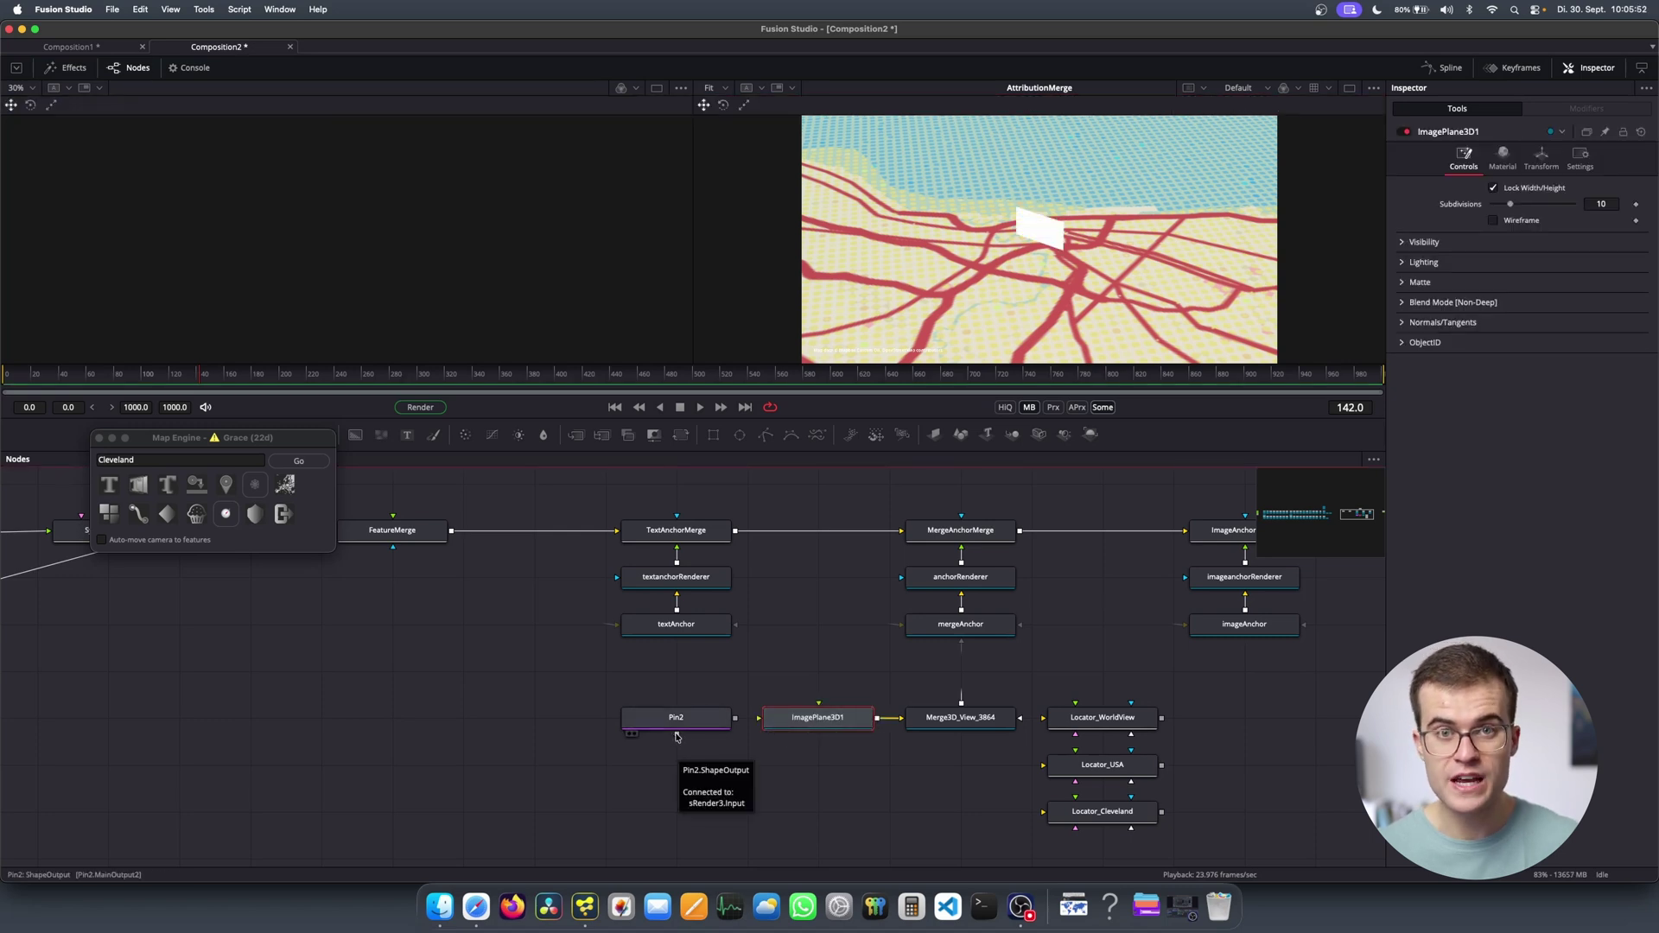
drag(677, 736, 759, 717)
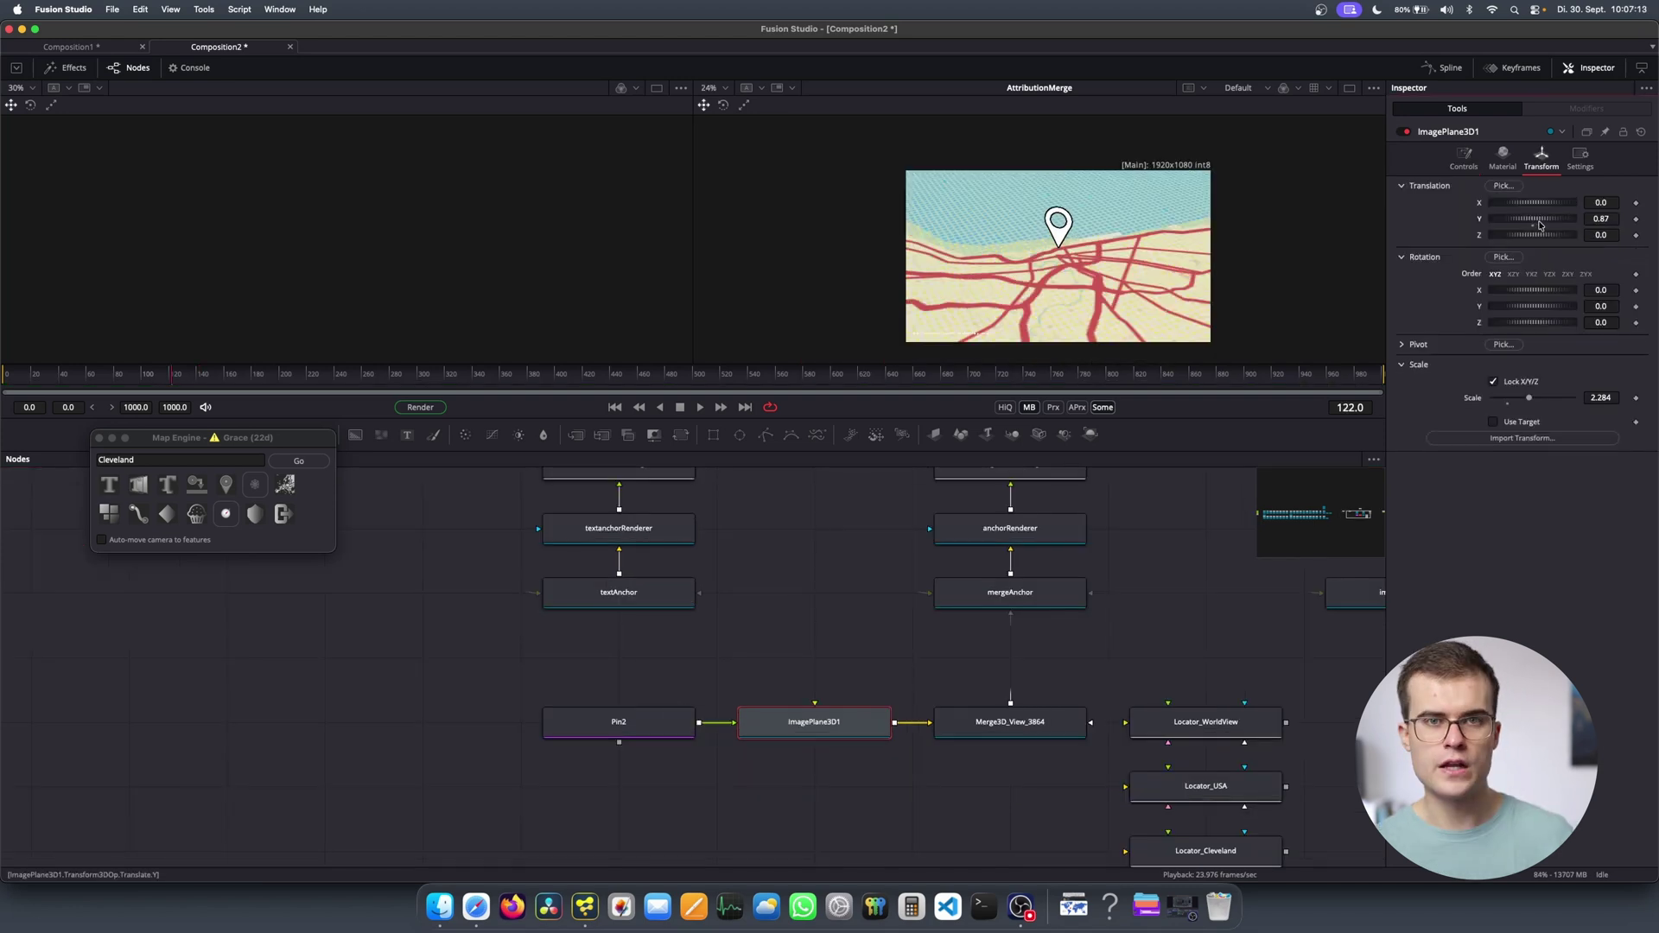
drag(1539, 225, 1540, 229)
key(shift+Left)
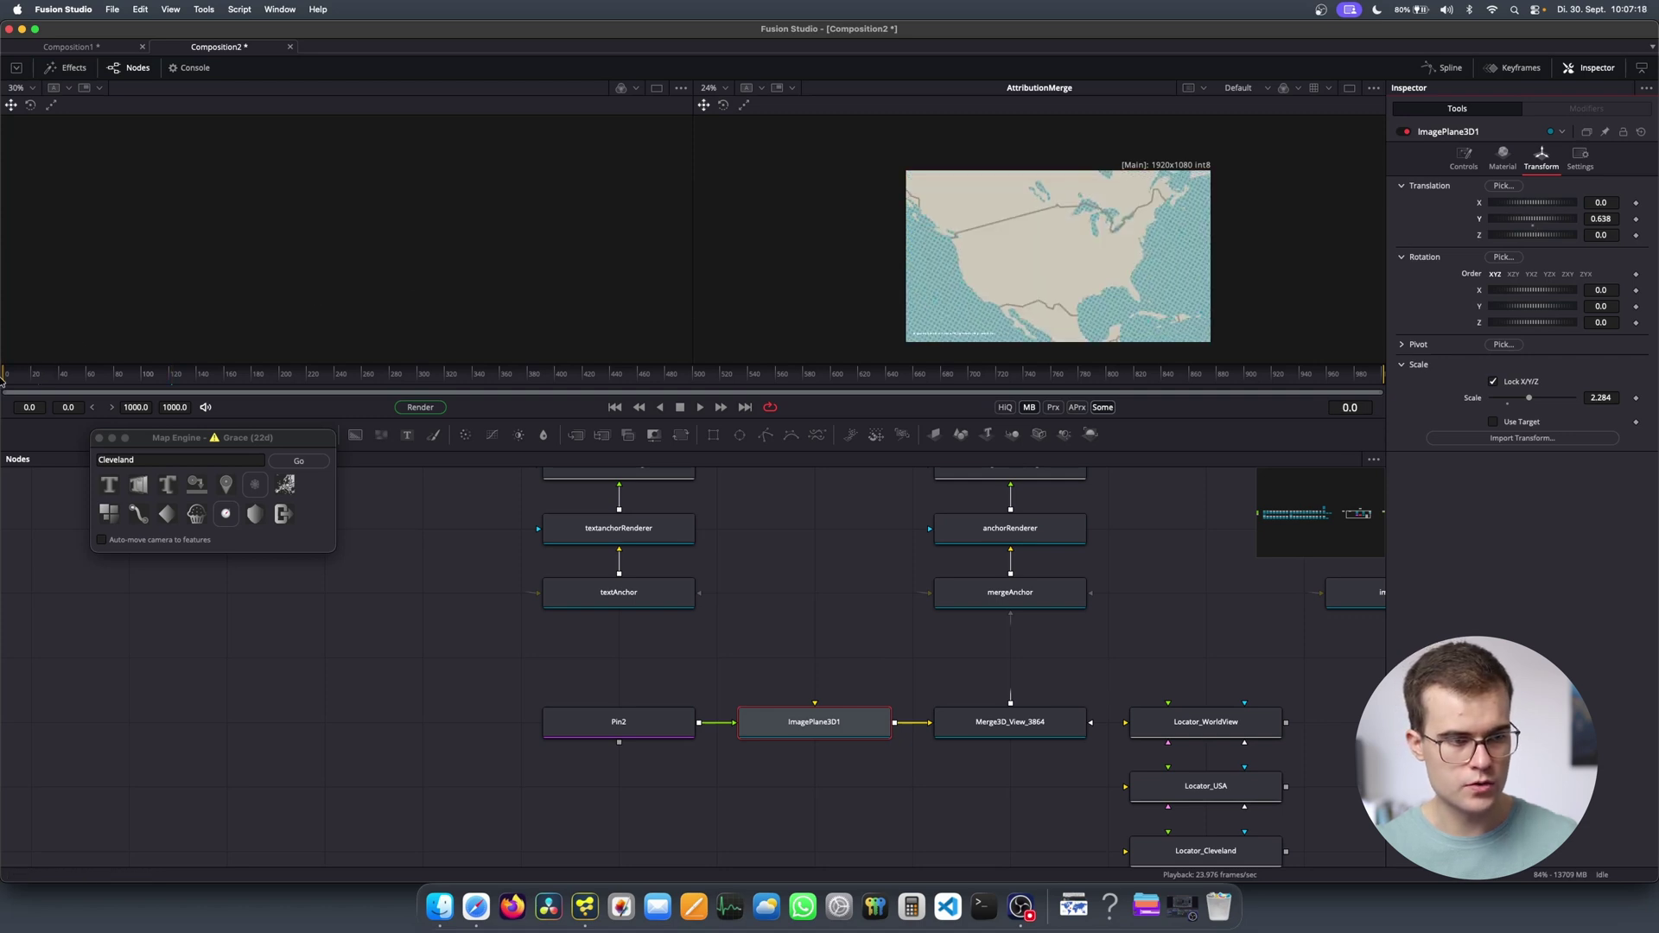
Keyframe the pin's Translation Y at frame 0 and lower it at frame 31.
click(1636, 219)
drag(23, 381, 46, 377)
drag(1600, 219, 1590, 218)
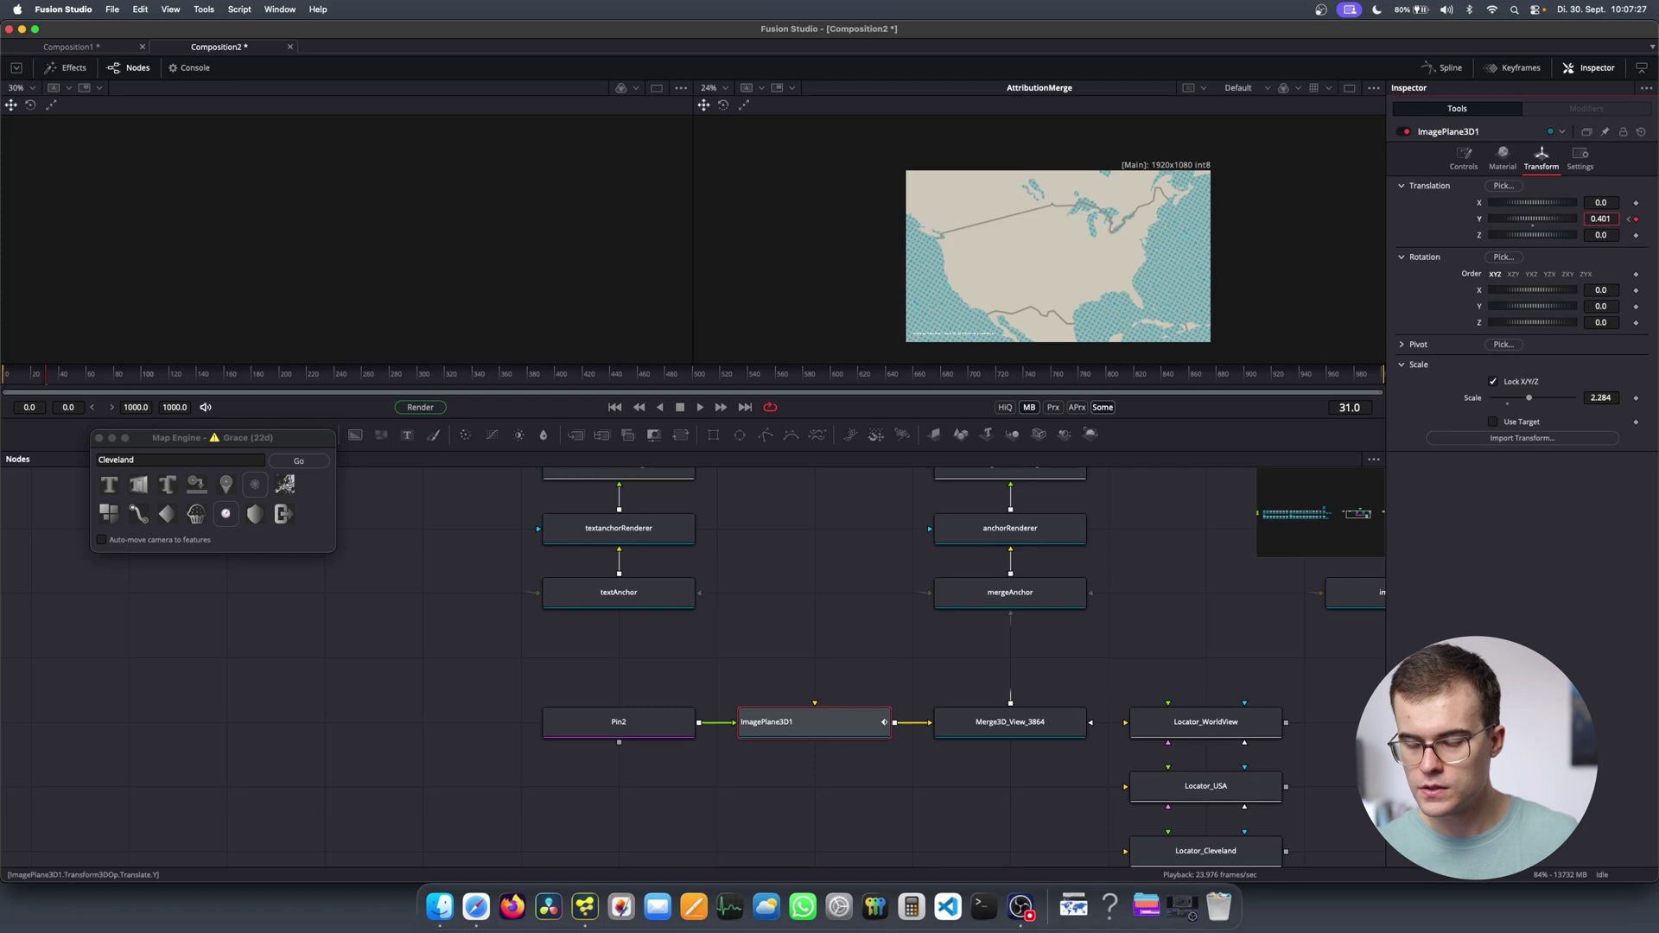
click(1441, 68)
click(938, 657)
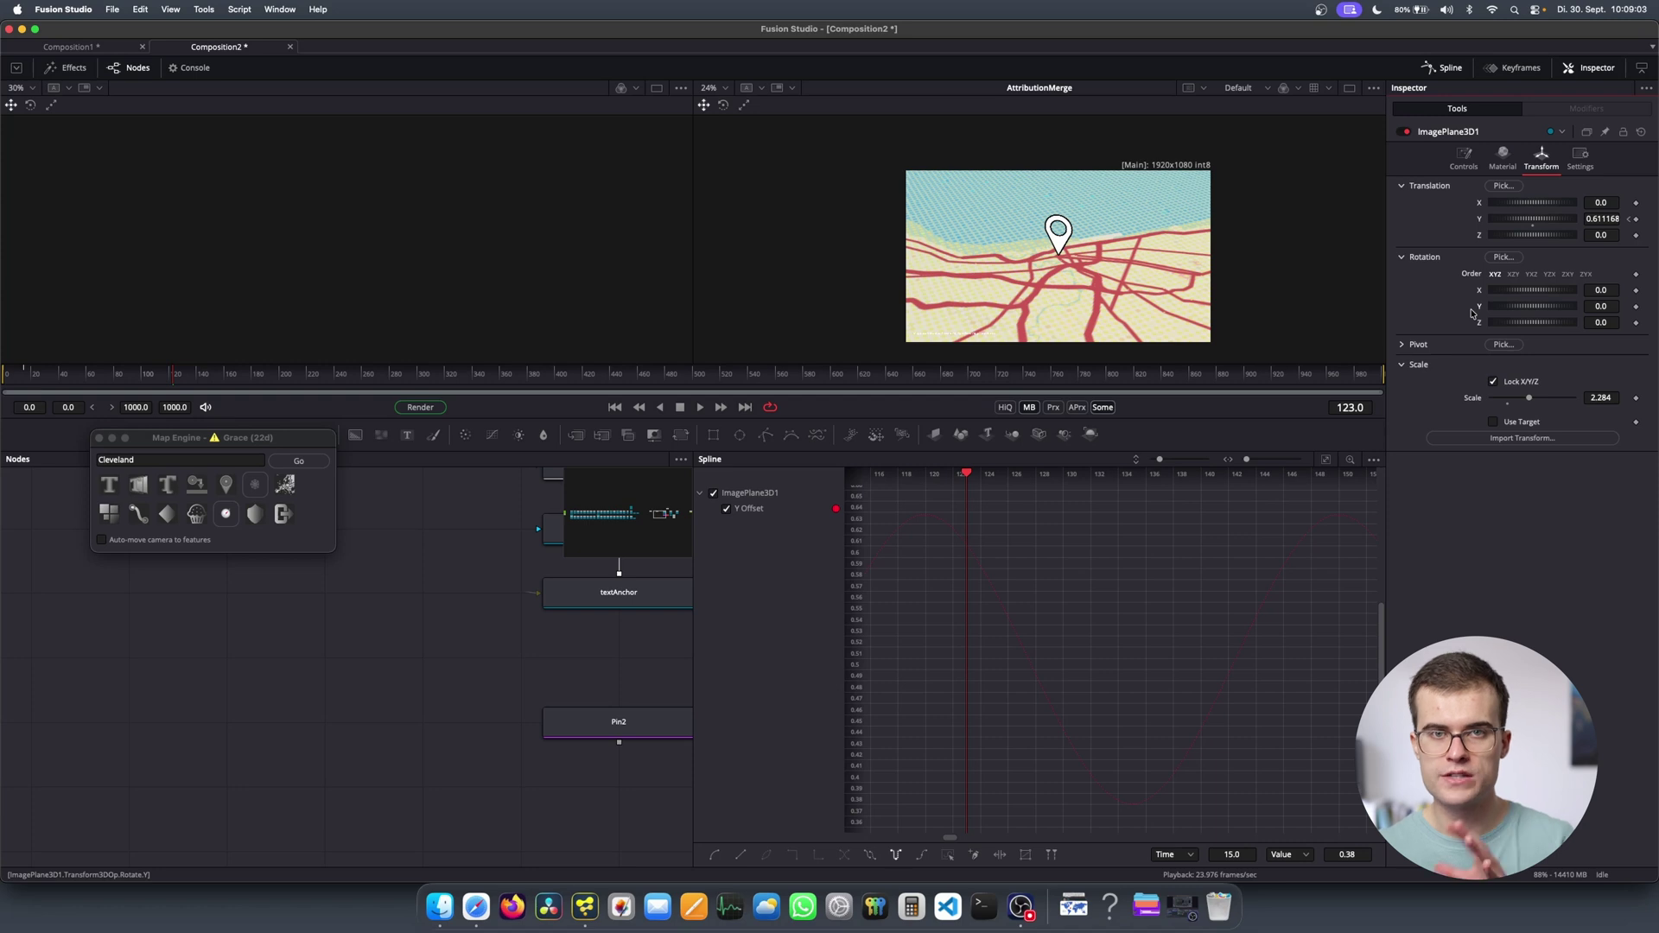
Keyframe the pin's Rotation Y at -10.6 on frame 95 and preview through frame 176.
click(136, 385)
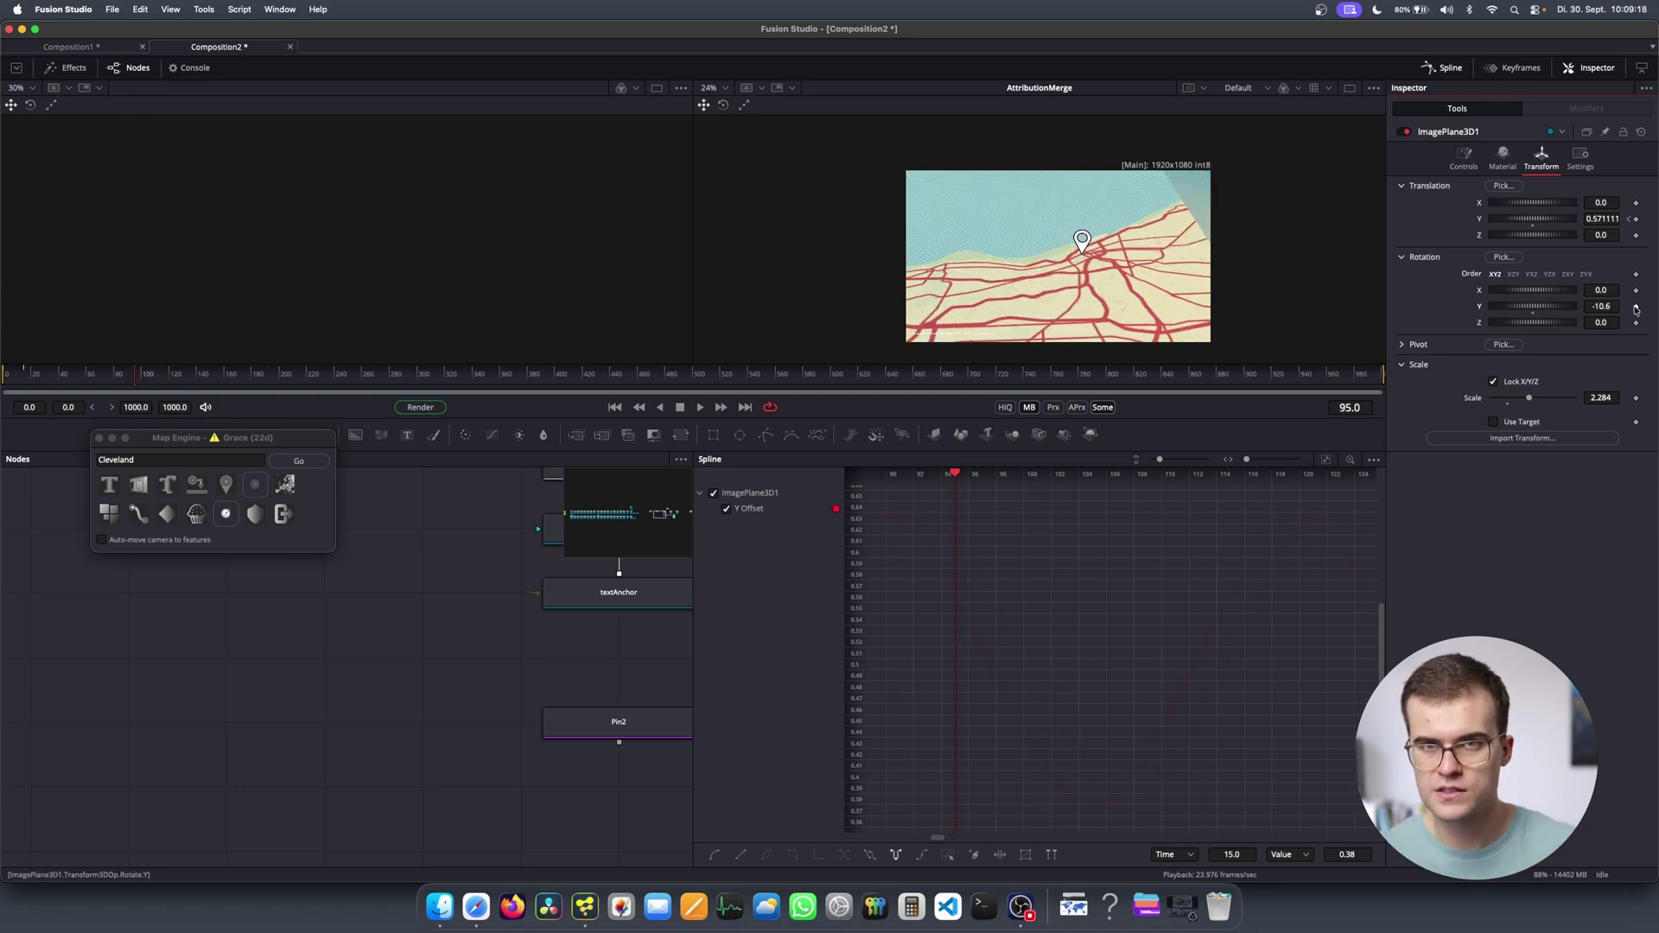
click(1635, 306)
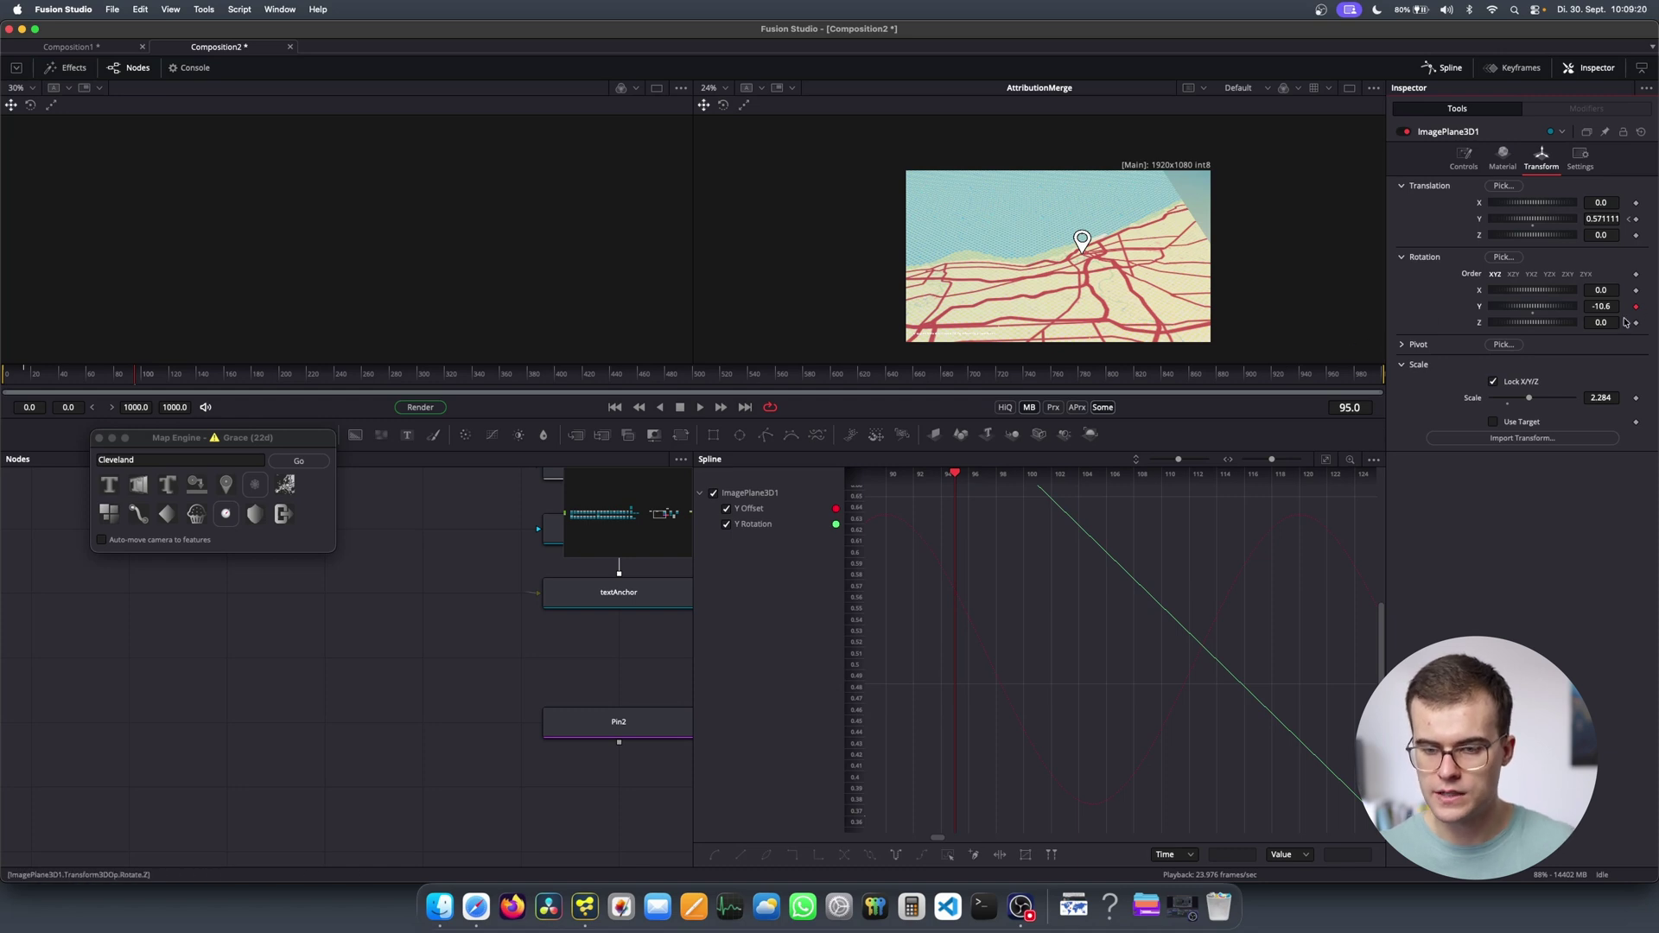
drag(135, 376, 228, 378)
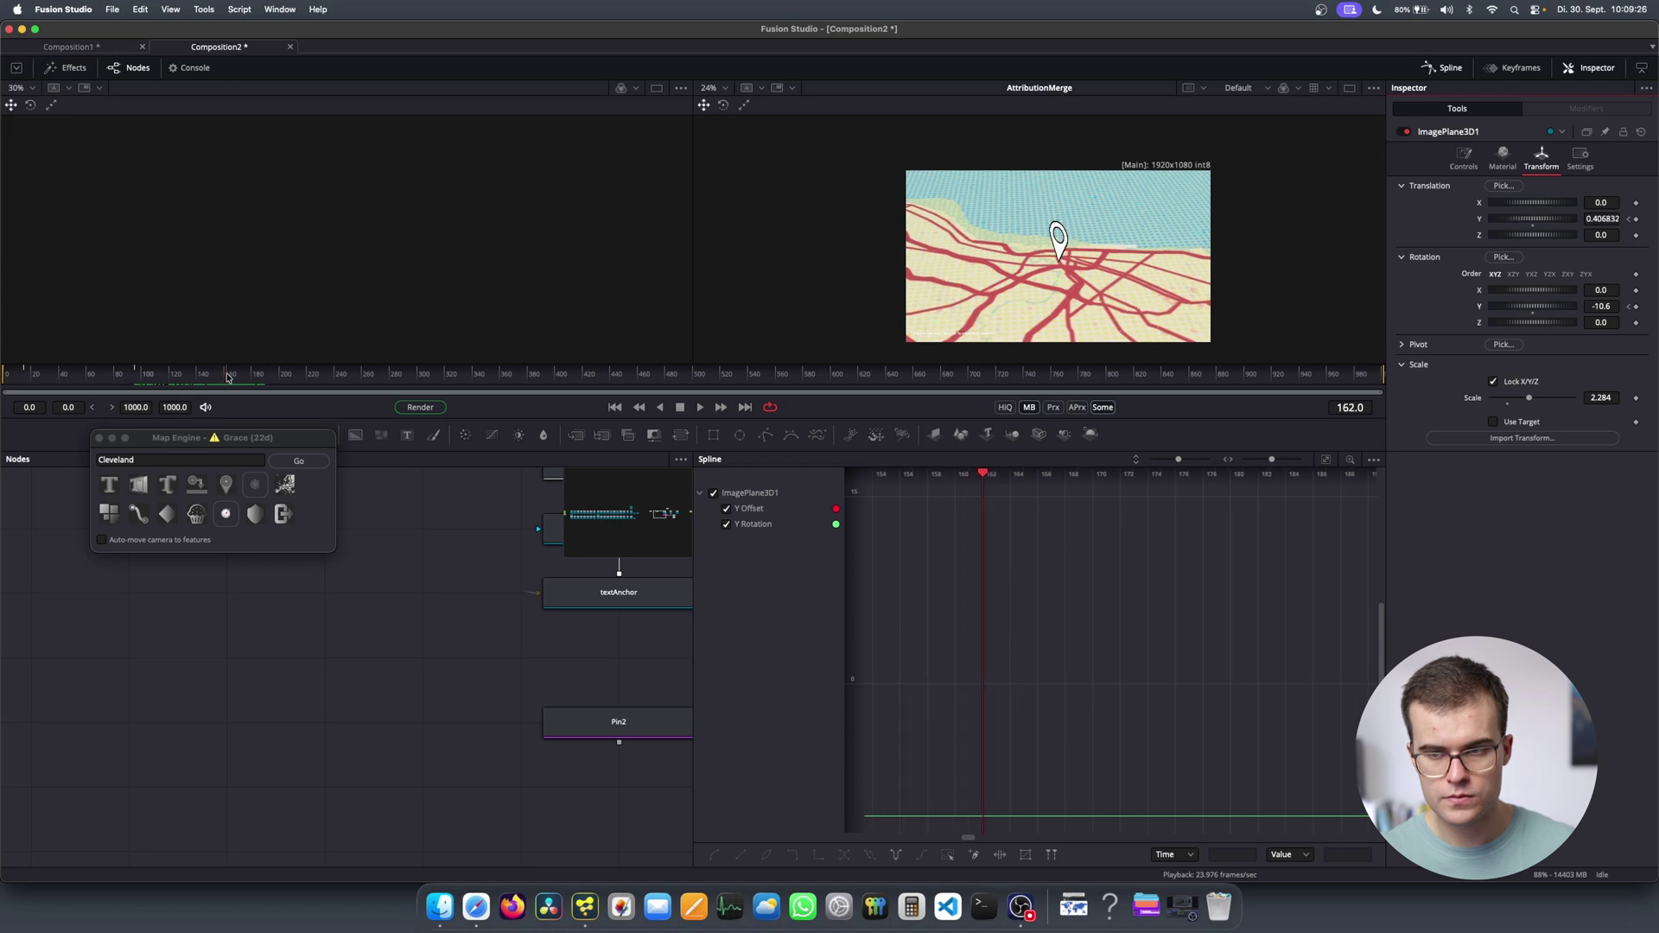